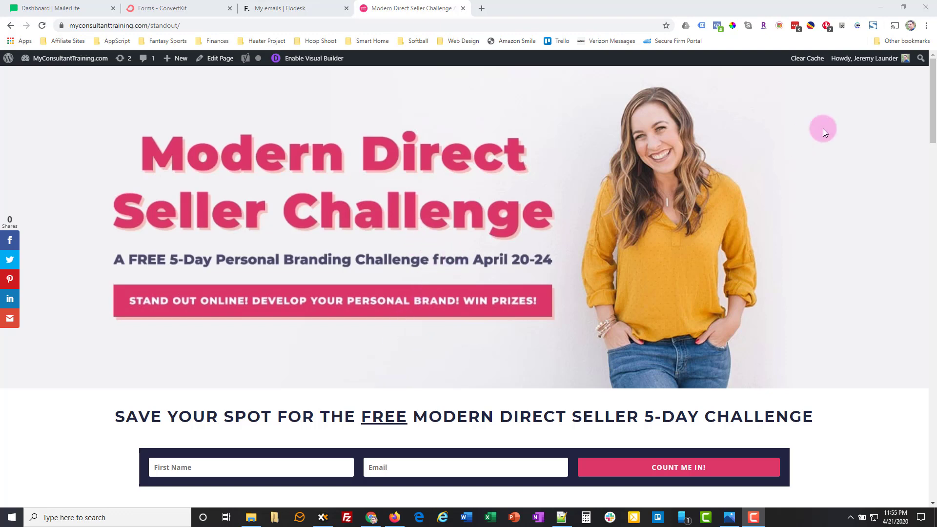
Look through the Modern Direct Seller Challenge page, including its signup form and the weekday schedule
{"action": "left_click_drag", "start_coordinate": [933, 90], "coordinate": [633, 247]}
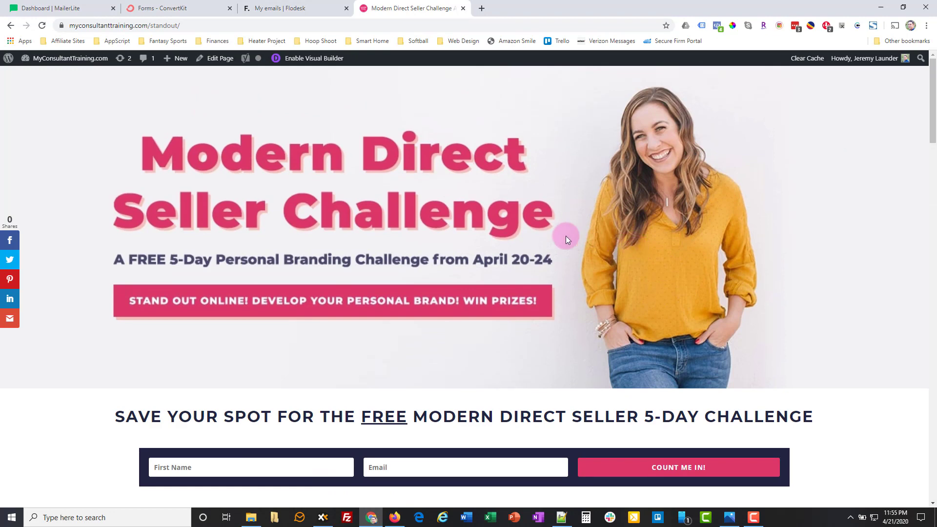
{"action": "scroll", "coordinate": [566, 236], "scroll_direction": "down", "scroll_amount": 4}
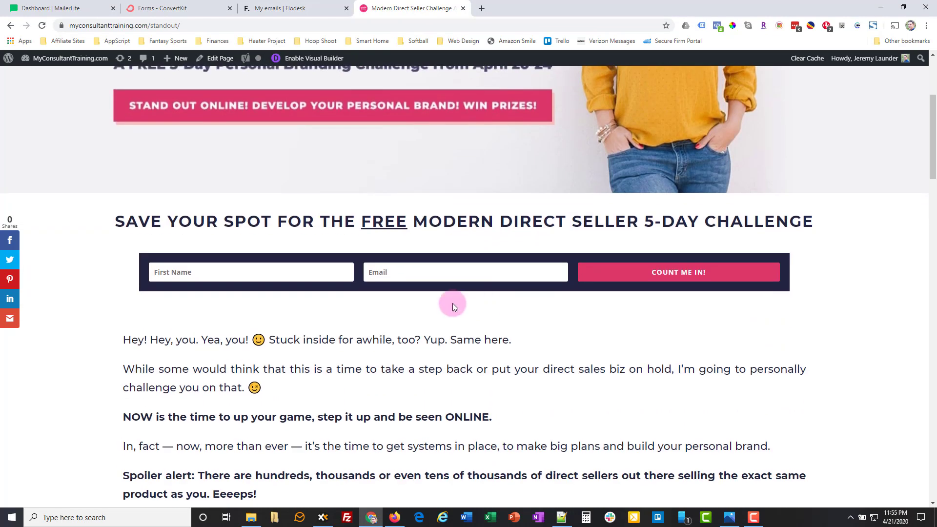
{"action": "scroll", "coordinate": [452, 306], "scroll_direction": "down", "scroll_amount": 15}
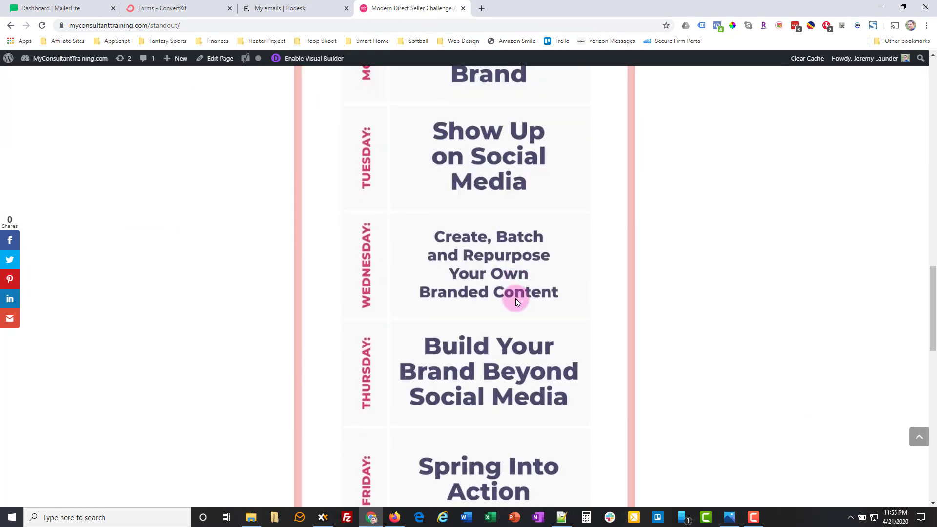
{"action": "scroll", "coordinate": [515, 298], "scroll_direction": "down", "scroll_amount": 12}
{"action": "scroll", "coordinate": [515, 297], "scroll_direction": "up", "scroll_amount": 14}
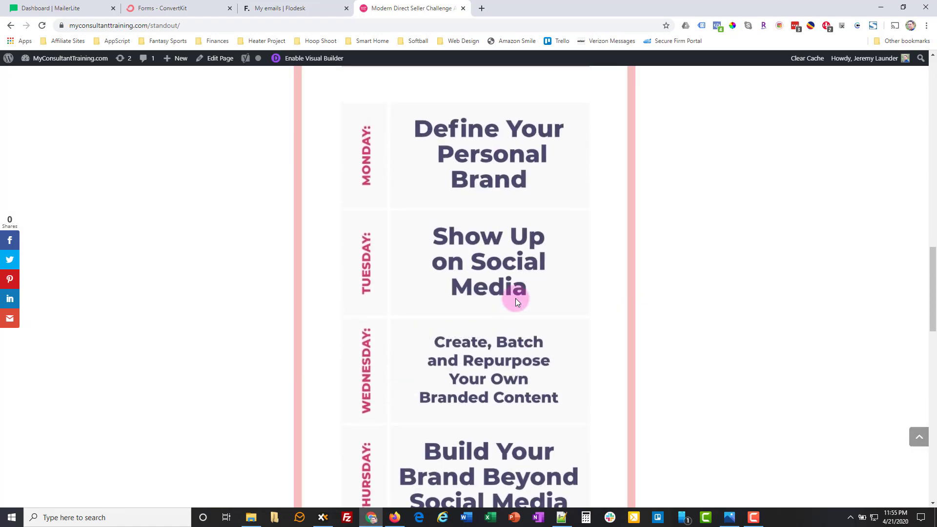
{"action": "scroll", "coordinate": [515, 297], "scroll_direction": "up", "scroll_amount": 18}
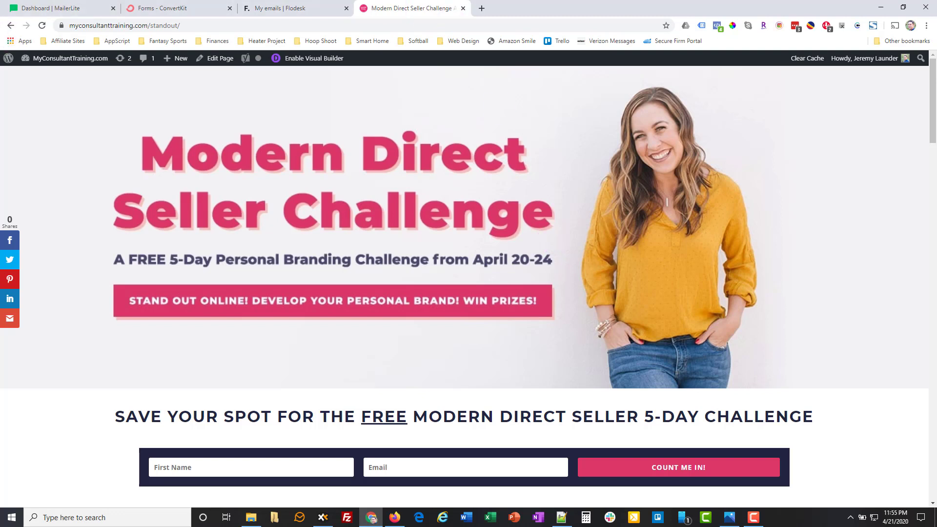
Bring up the Landing Page Example.png image in Photos for review, and move it aside to uncover the browser
{"action": "key", "text": "alt+Tab"}
{"action": "left_click_drag", "start_coordinate": [0, 29], "coordinate": [427, 28]}
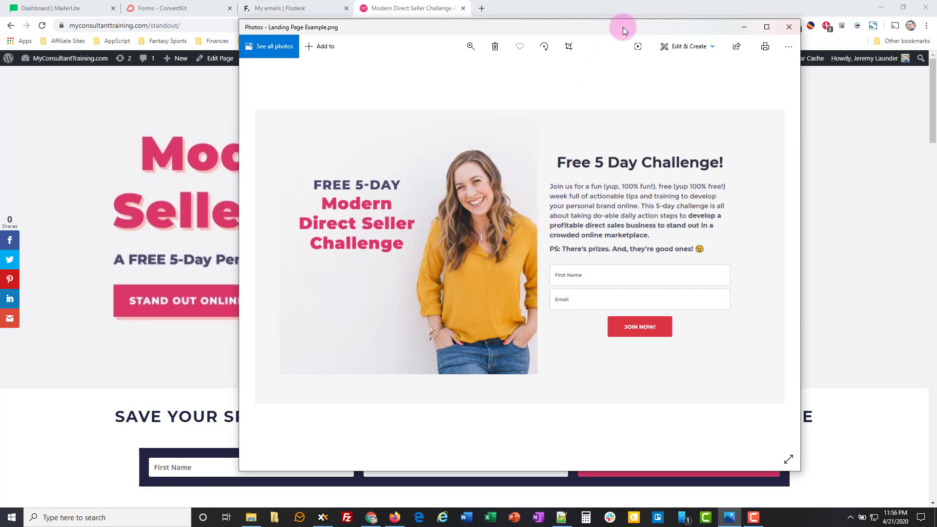
{"action": "left_click_drag", "start_coordinate": [623, 28], "coordinate": [0, 42]}
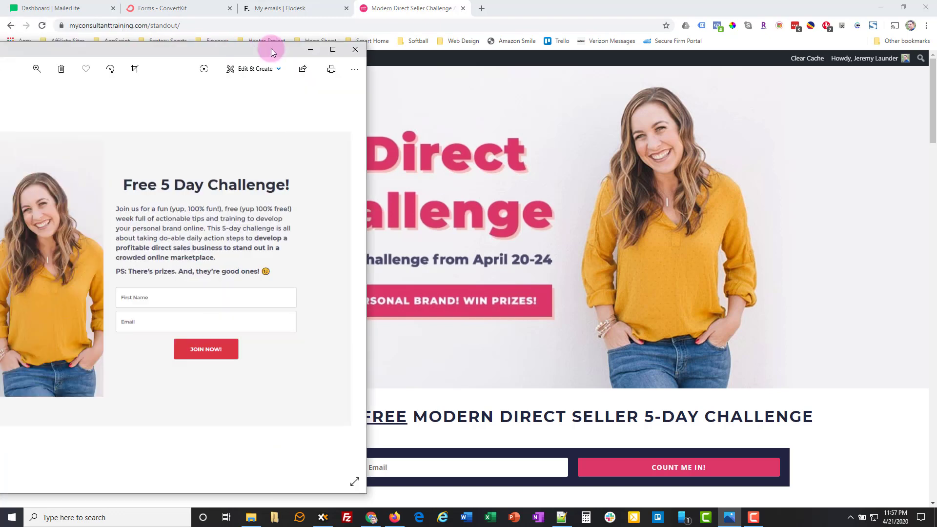
{"action": "left_click_drag", "start_coordinate": [272, 46], "coordinate": [0, 20]}
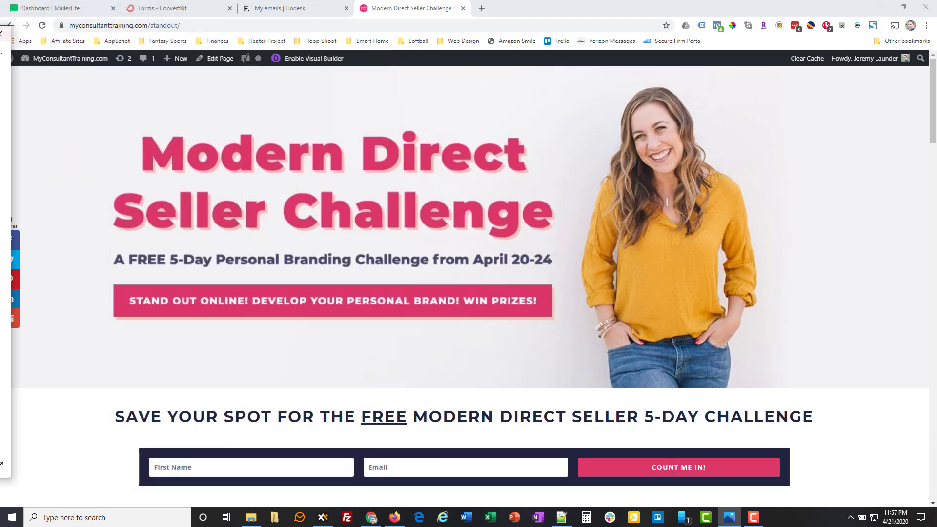
Switch to the MailerLite dashboard and open the account's list of landing pages
{"action": "left_click", "coordinate": [63, 9]}
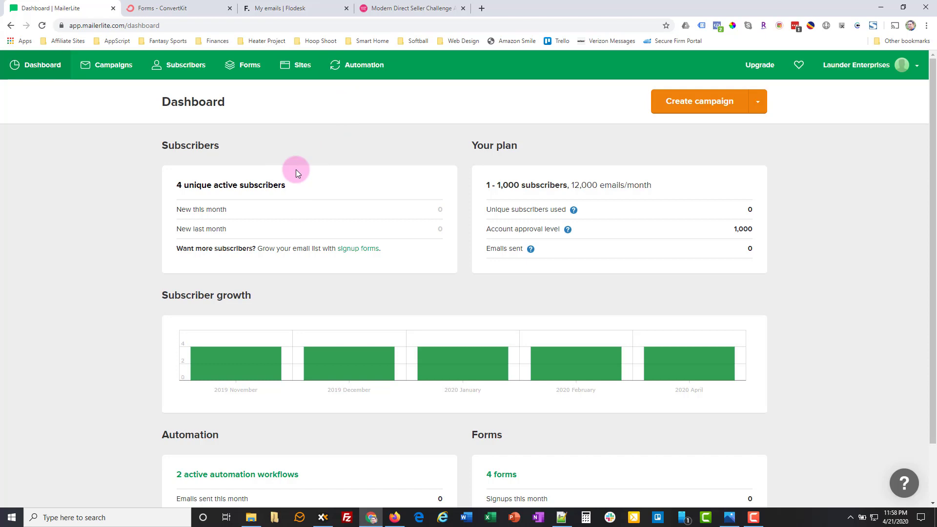
{"action": "left_click", "coordinate": [303, 67]}
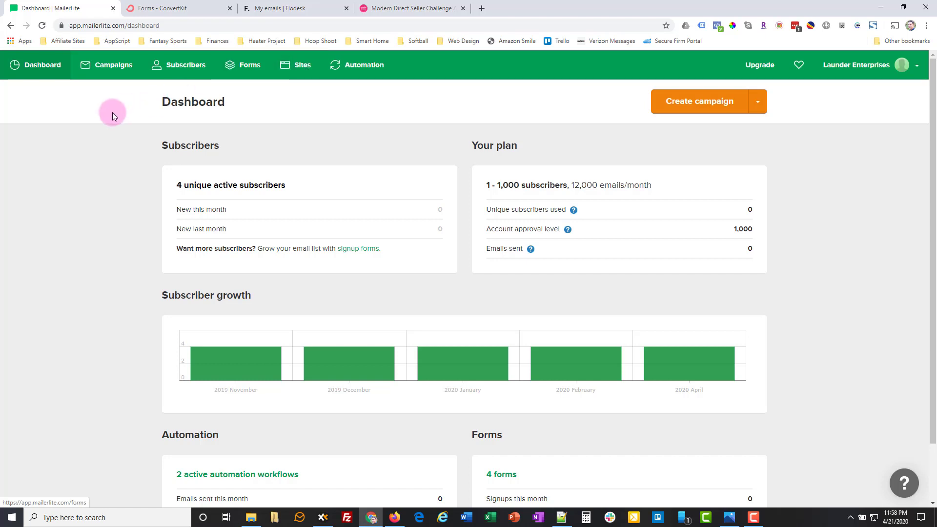
{"action": "left_click", "coordinate": [299, 72]}
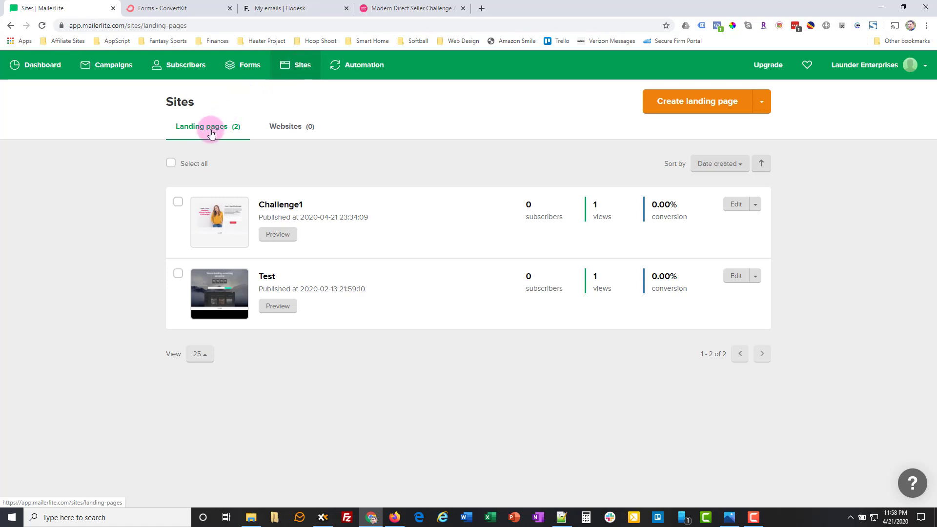
Create a new landing page named "Challenge Demo" and assign it to the Launder Enterprises subscriber group
{"action": "left_click", "coordinate": [712, 111]}
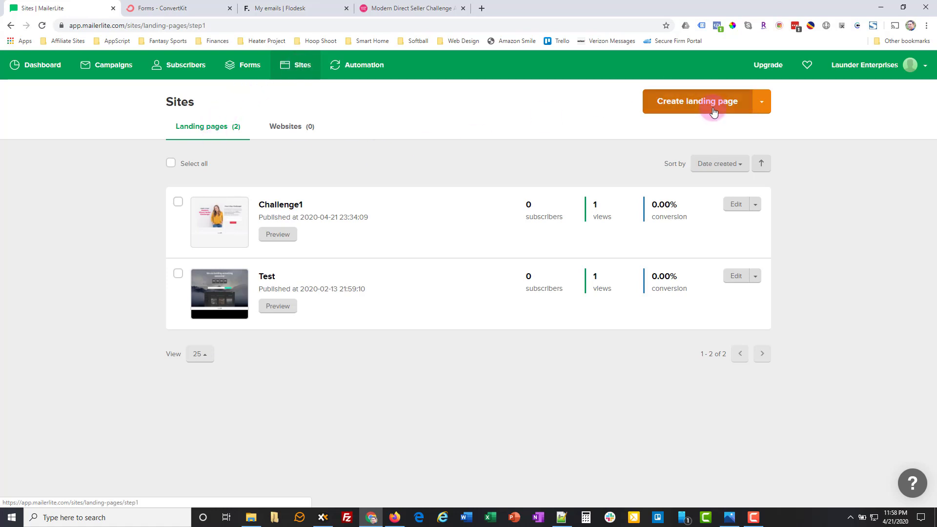
{"action": "left_click", "coordinate": [331, 177]}
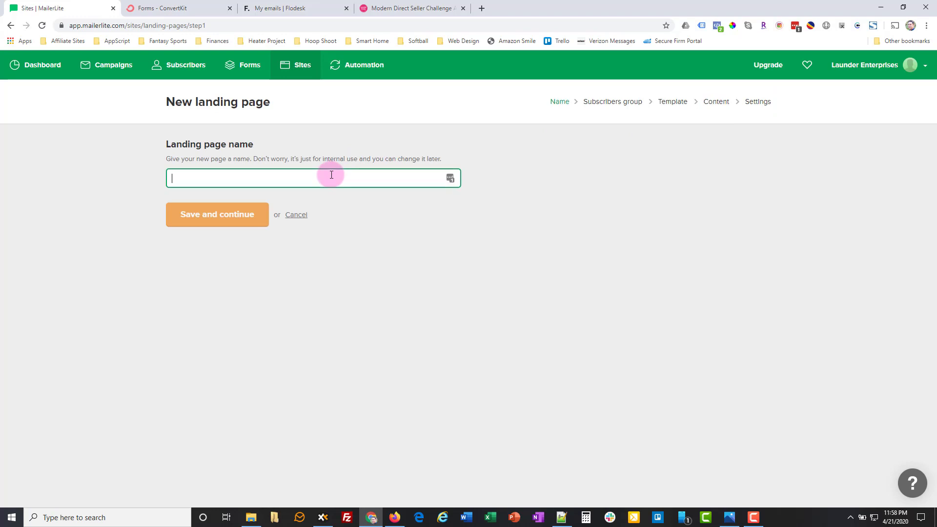
{"action": "type", "text": "Challeng"}
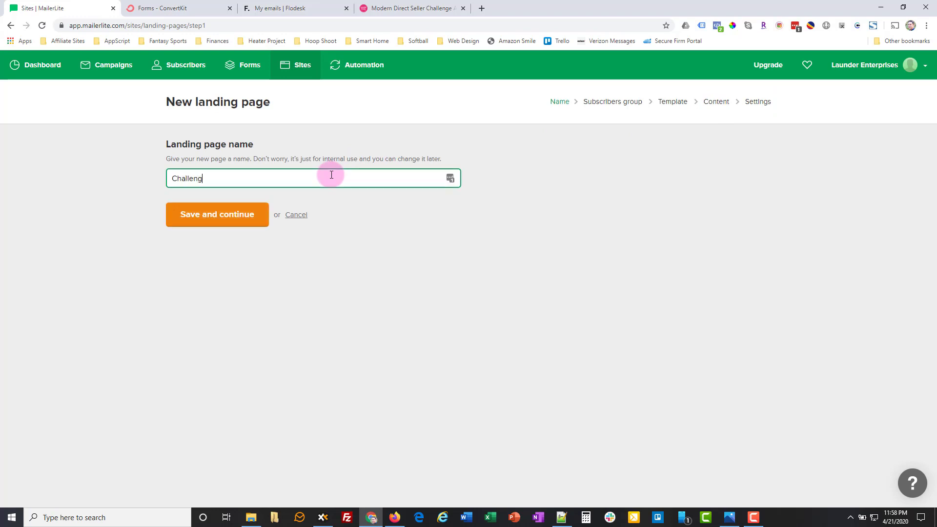
{"action": "type", "text": "e Demo"}
{"action": "left_click", "coordinate": [248, 215]}
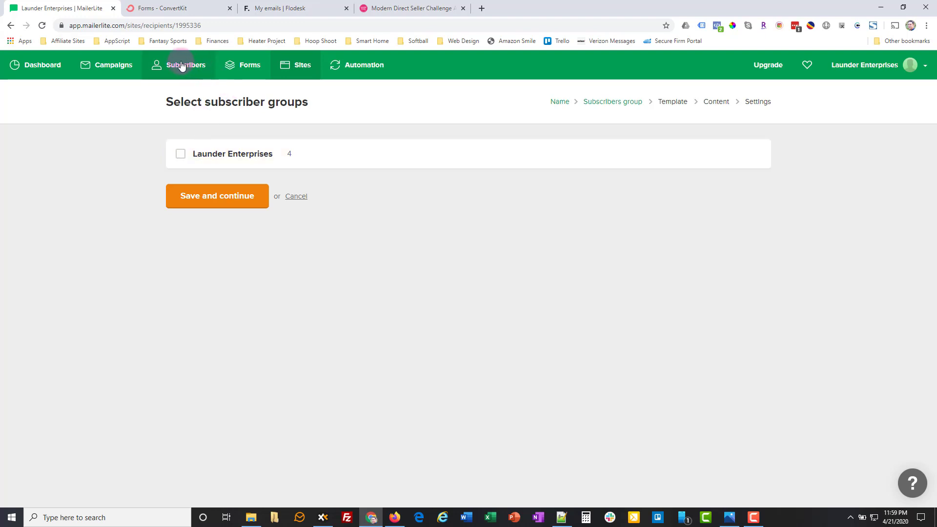
{"action": "left_click", "coordinate": [180, 157]}
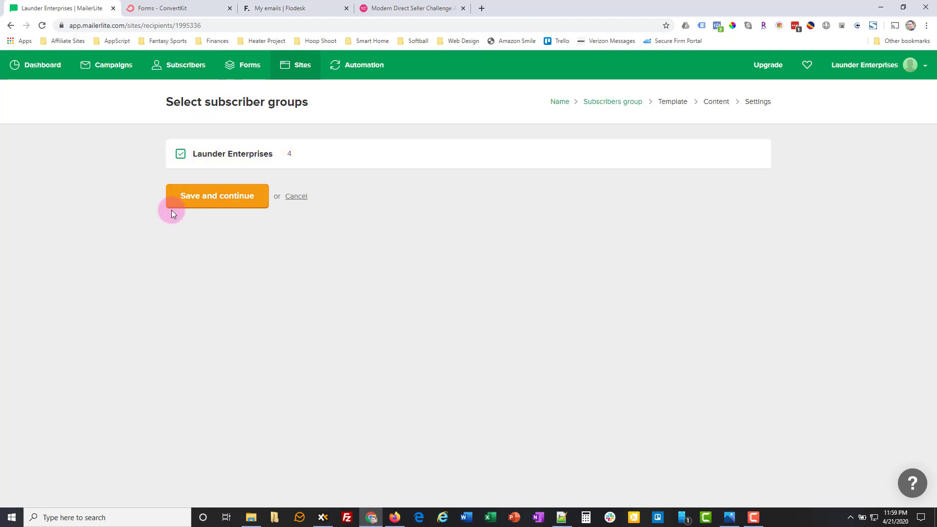
{"action": "left_click", "coordinate": [231, 199]}
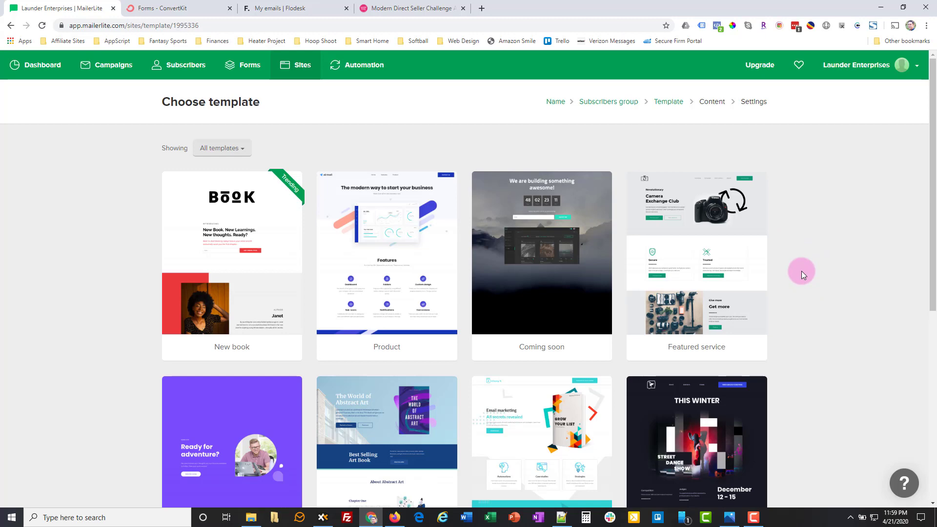
Browse the landing page templates and set the gallery to show 48 per page
{"action": "scroll", "coordinate": [790, 309], "scroll_direction": "down", "scroll_amount": 2}
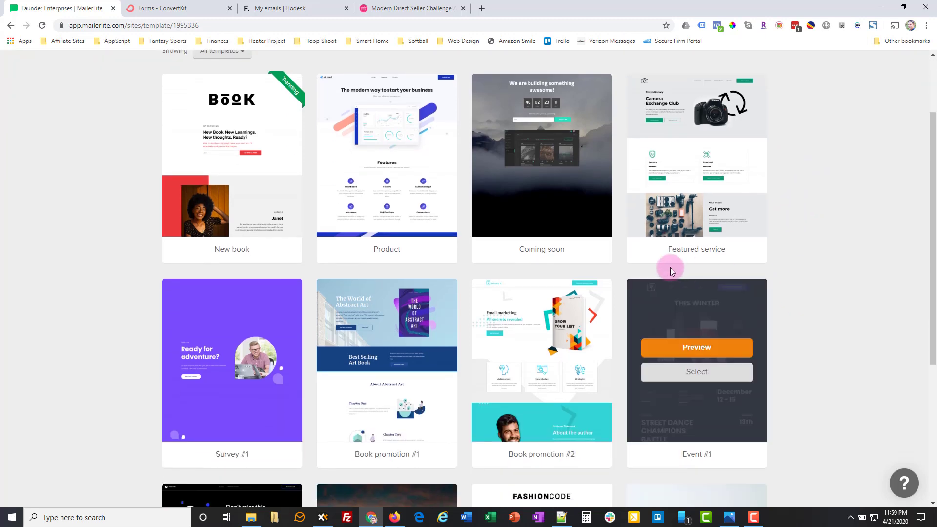
{"action": "scroll", "coordinate": [830, 309], "scroll_direction": "down", "scroll_amount": 3}
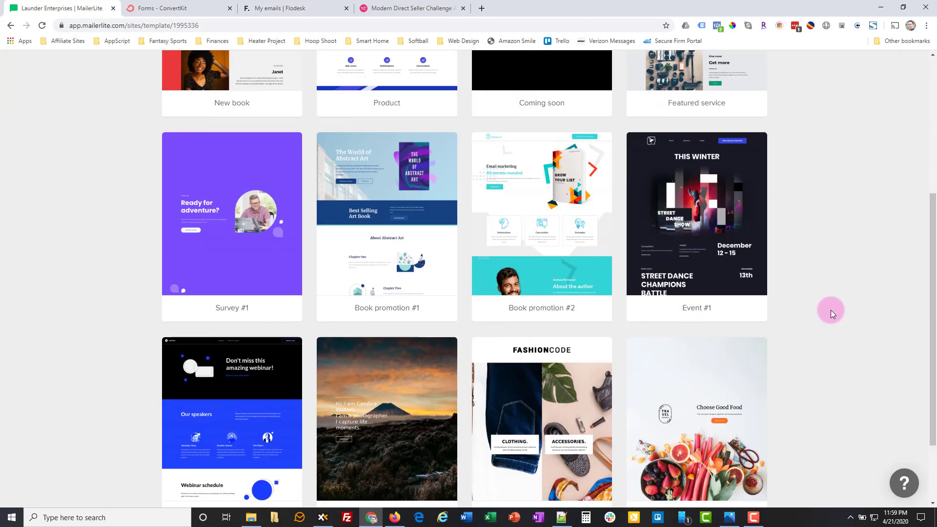
{"action": "scroll", "coordinate": [830, 309], "scroll_direction": "up", "scroll_amount": 4}
{"action": "scroll", "coordinate": [830, 309], "scroll_direction": "down", "scroll_amount": 6}
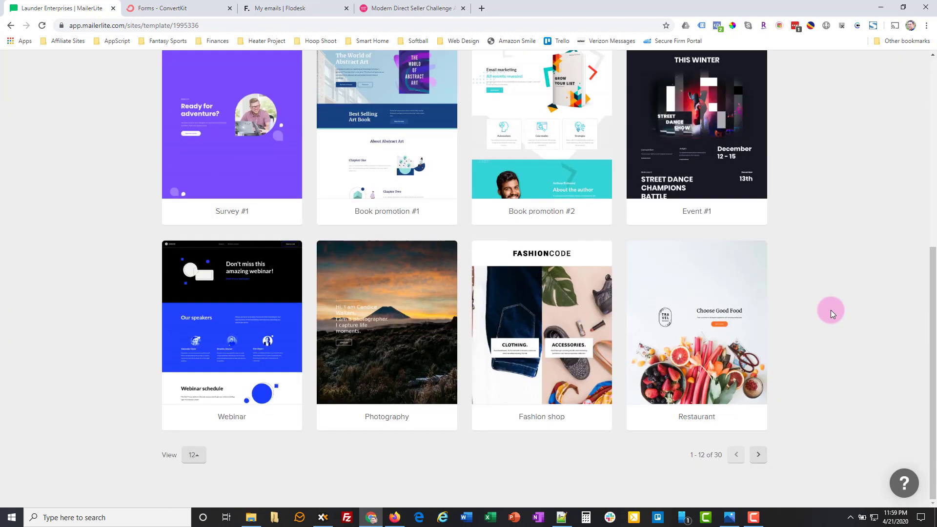
{"action": "left_click", "coordinate": [200, 456]}
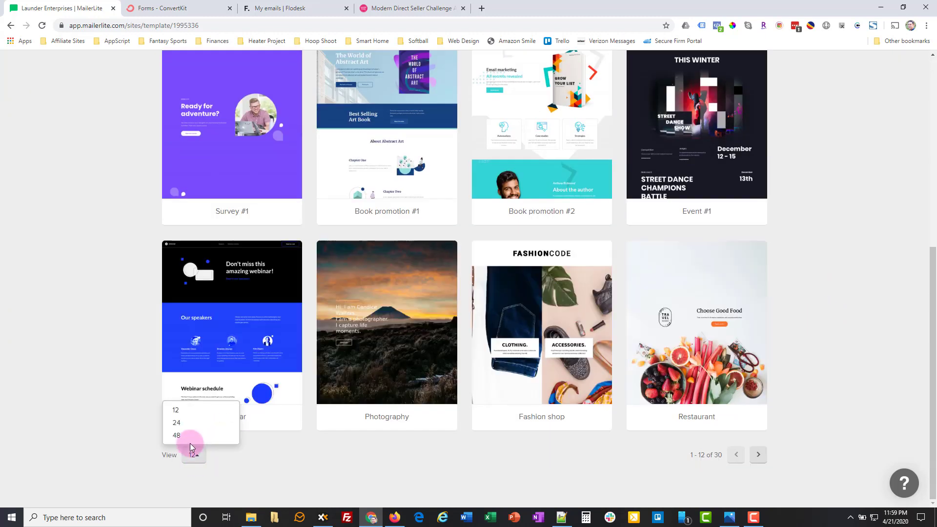
{"action": "left_click", "coordinate": [187, 432]}
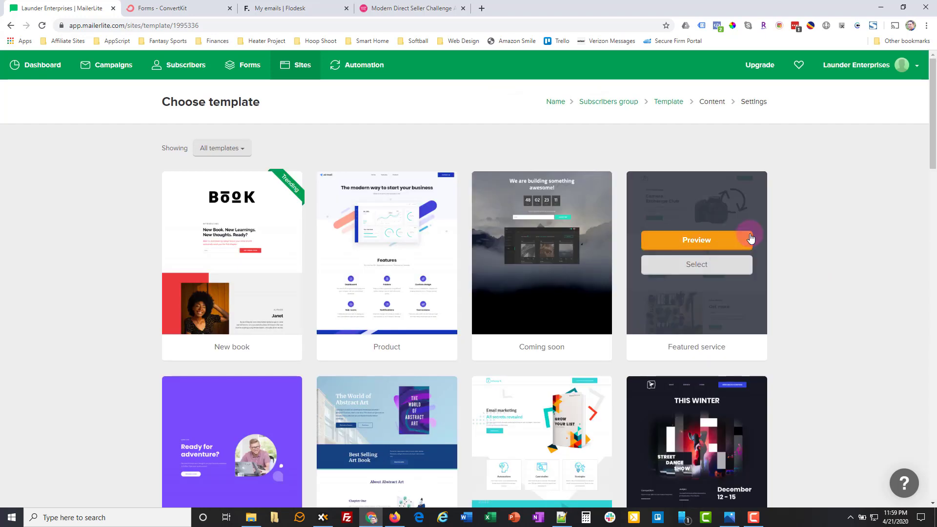
Choose the Tutorials template for the new landing page and load it in the page builder
{"action": "scroll", "coordinate": [827, 309], "scroll_direction": "down", "scroll_amount": 1}
{"action": "scroll", "coordinate": [828, 310], "scroll_direction": "down", "scroll_amount": 3}
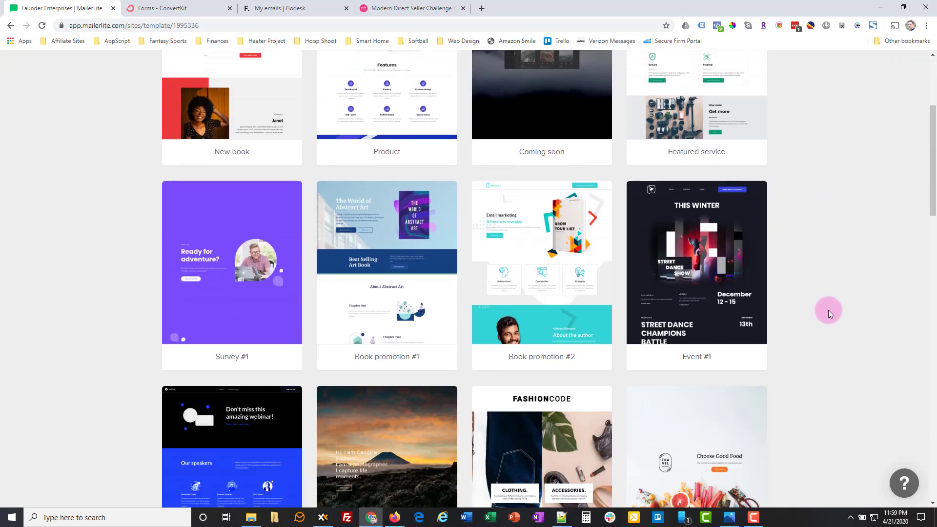
{"action": "scroll", "coordinate": [827, 310], "scroll_direction": "down", "scroll_amount": 2}
{"action": "scroll", "coordinate": [827, 309], "scroll_direction": "down", "scroll_amount": 5}
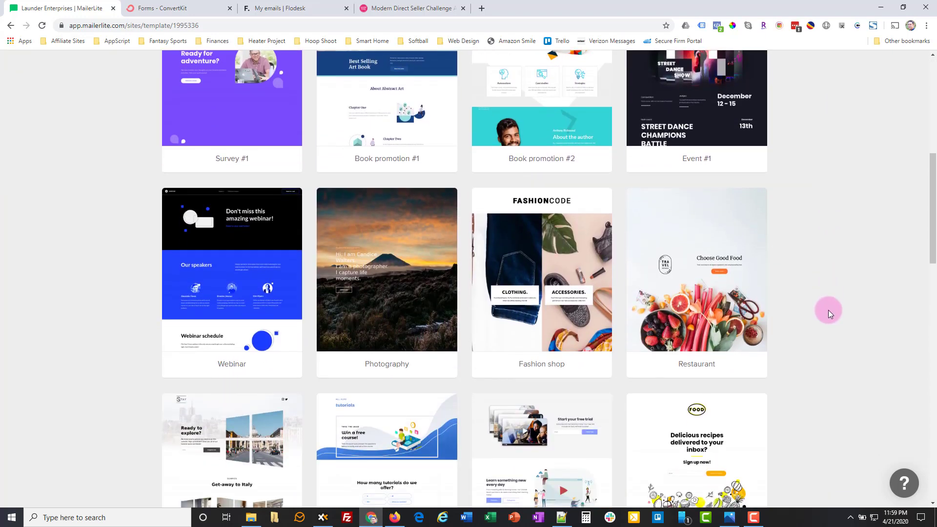
{"action": "scroll", "coordinate": [828, 309], "scroll_direction": "down", "scroll_amount": 4}
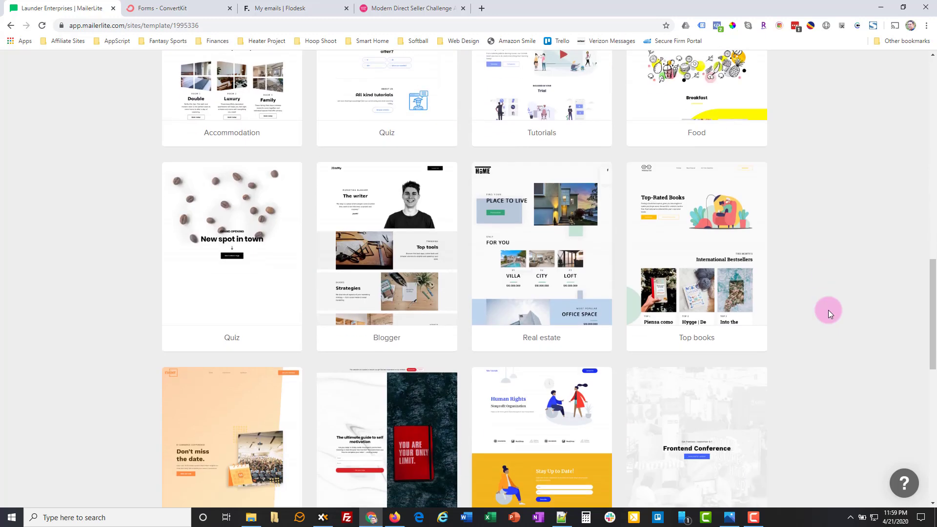
{"action": "scroll", "coordinate": [827, 309], "scroll_direction": "up", "scroll_amount": 4}
{"action": "mouse_move", "coordinate": [538, 216]}
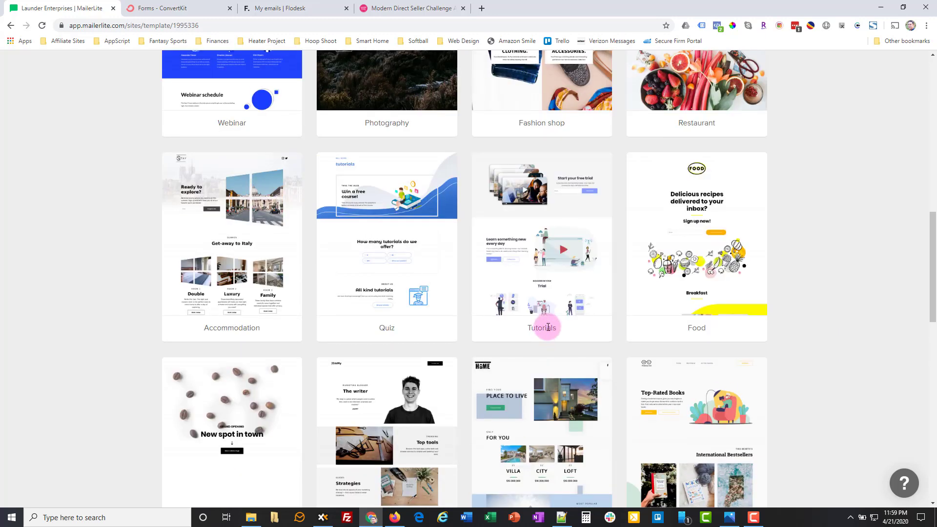
{"action": "mouse_move", "coordinate": [540, 165]}
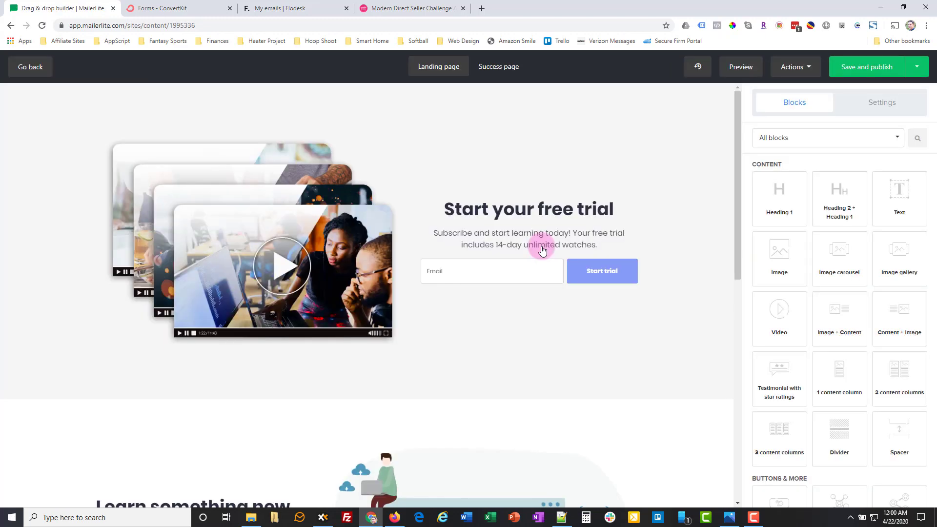
Examine the content, button, form, special and extra blocks available for the landing page
{"action": "mouse_move", "coordinate": [332, 244]}
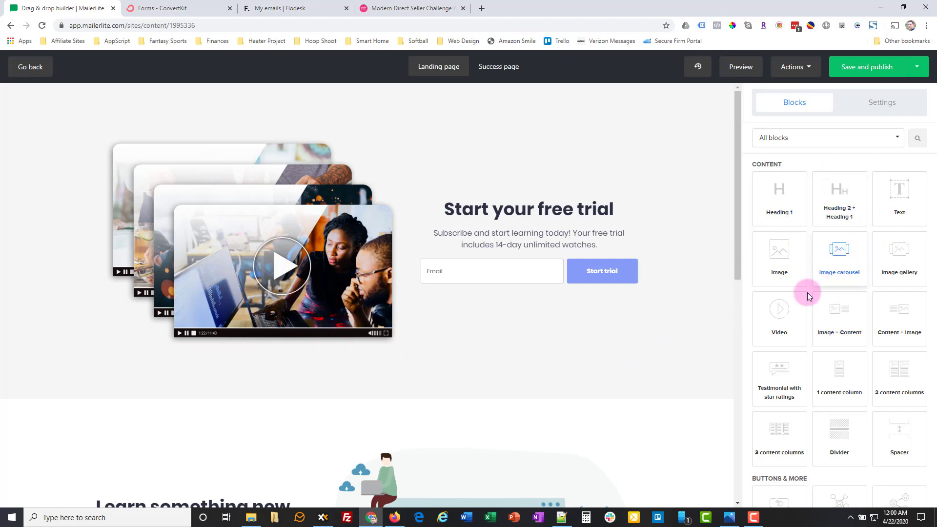
{"action": "mouse_move", "coordinate": [549, 141]}
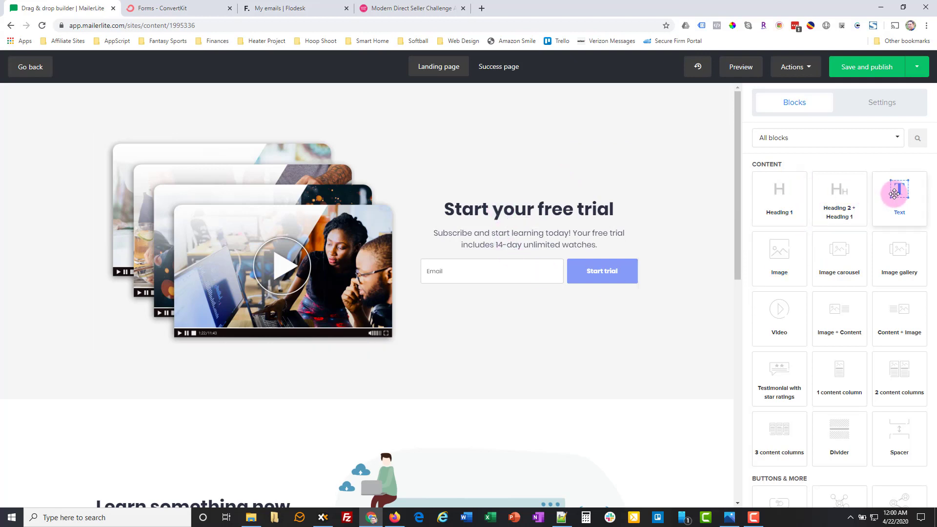
{"action": "scroll", "coordinate": [839, 266], "scroll_direction": "down", "scroll_amount": 2}
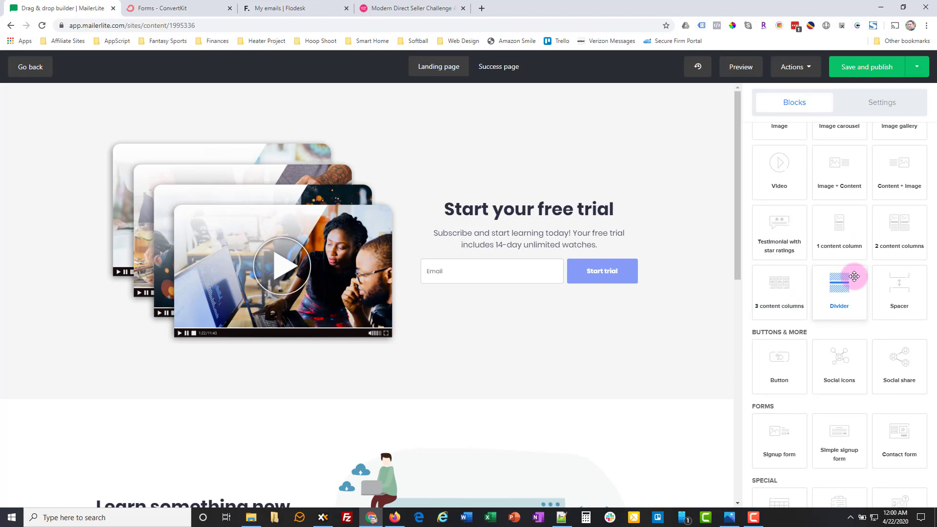
{"action": "scroll", "coordinate": [854, 225], "scroll_direction": "up", "scroll_amount": 2}
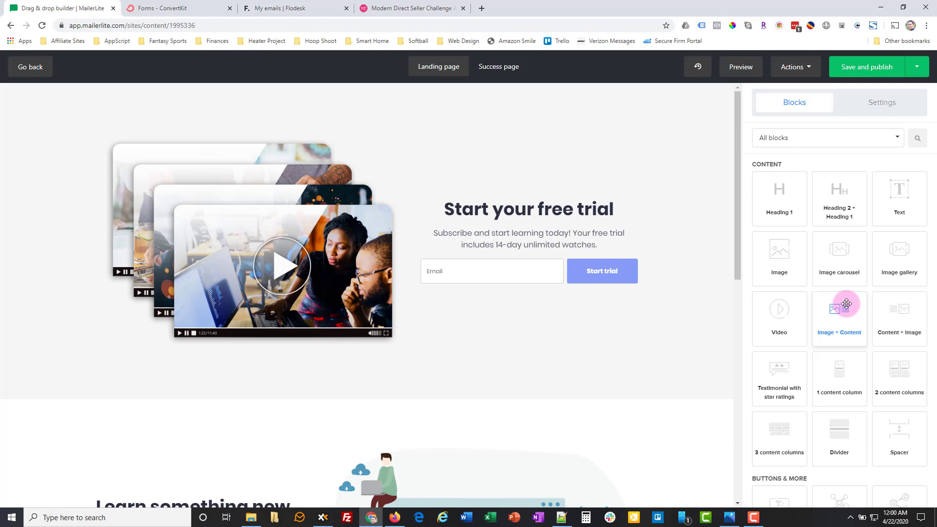
{"action": "scroll", "coordinate": [846, 303], "scroll_direction": "down", "scroll_amount": 4}
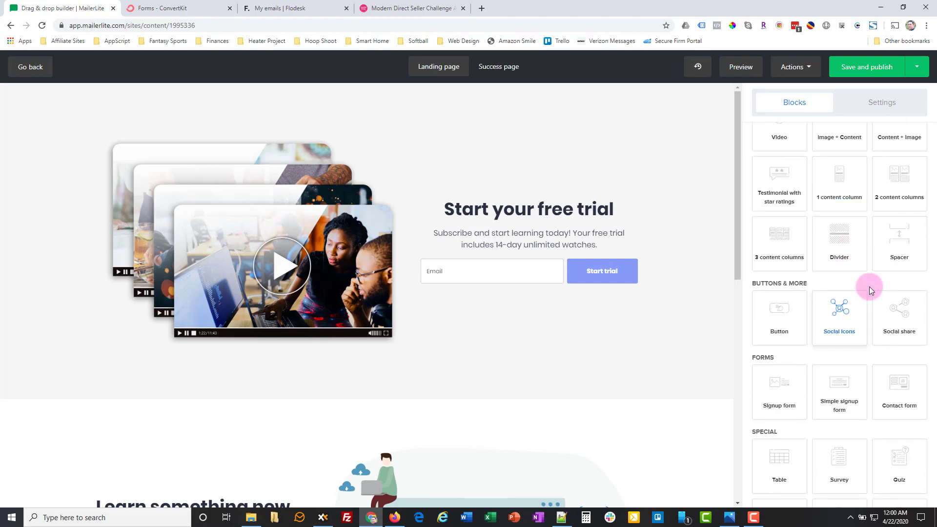
{"action": "scroll", "coordinate": [818, 355], "scroll_direction": "down", "scroll_amount": 2}
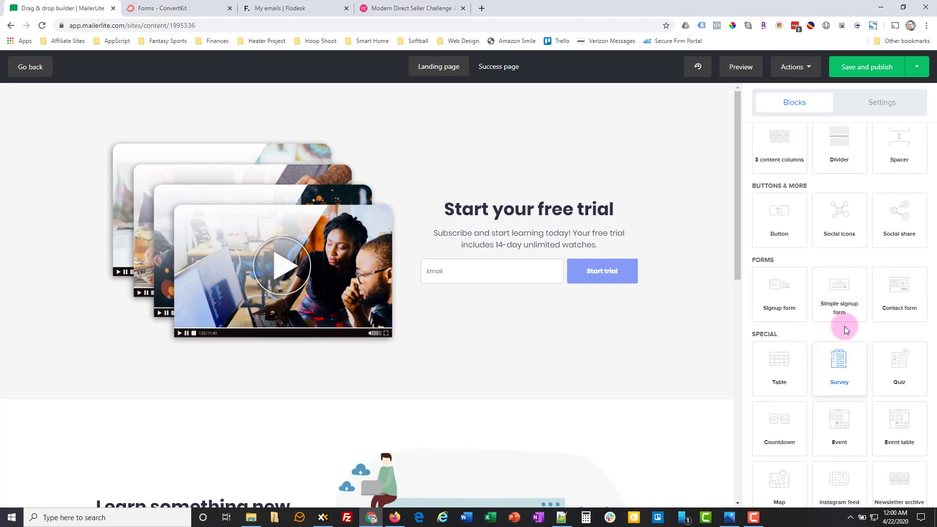
{"action": "scroll", "coordinate": [846, 405], "scroll_direction": "down", "scroll_amount": 2}
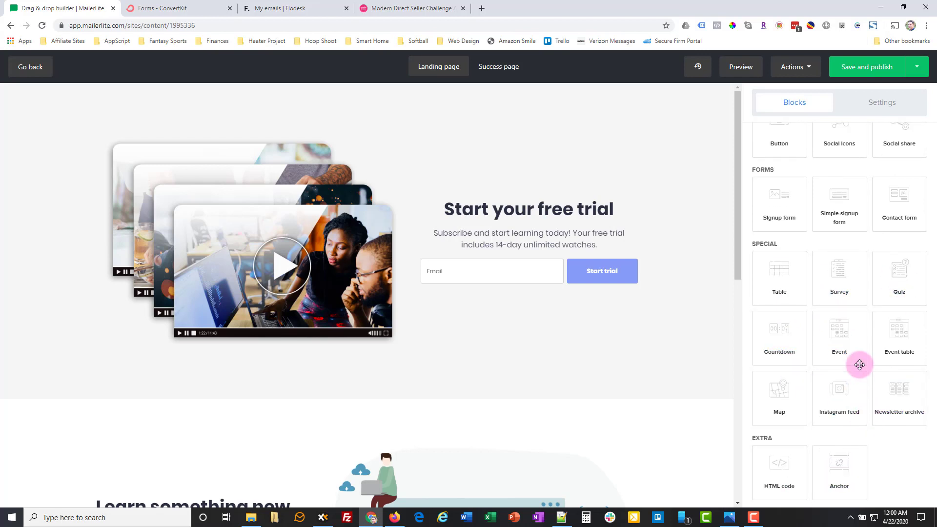
{"action": "scroll", "coordinate": [859, 348], "scroll_direction": "up", "scroll_amount": 1}
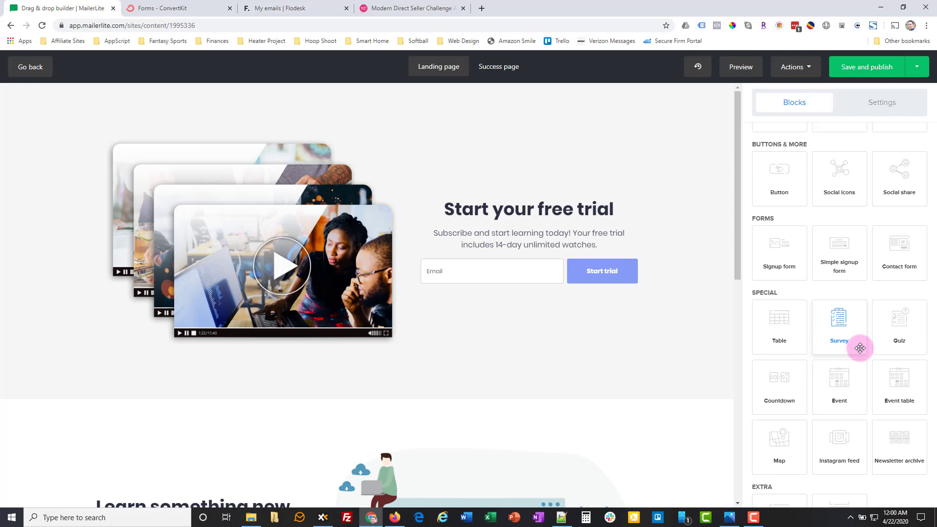
Delete the "Learn something new every day" block, the "Included in your Trial" heading and the three-column features block below the signup form
{"action": "scroll", "coordinate": [859, 348], "scroll_direction": "up", "scroll_amount": 7}
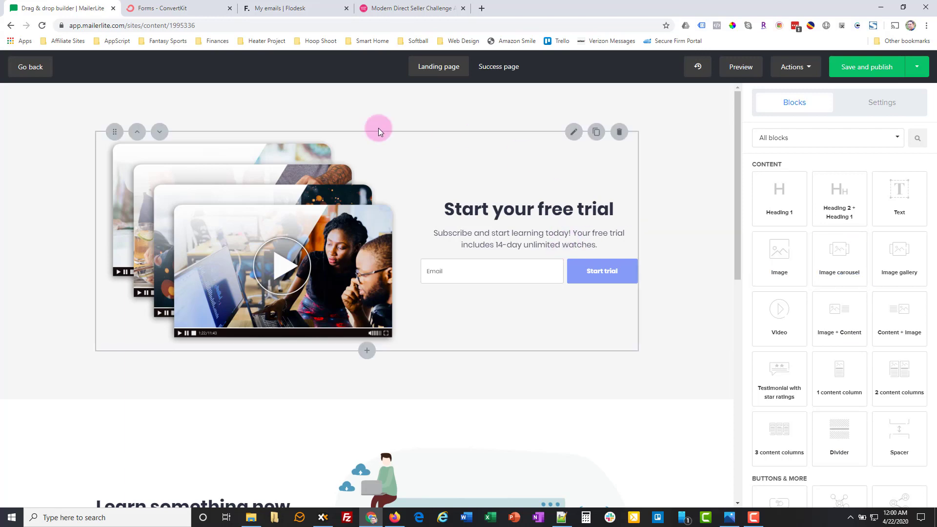
{"action": "scroll", "coordinate": [332, 228], "scroll_direction": "down", "scroll_amount": 4}
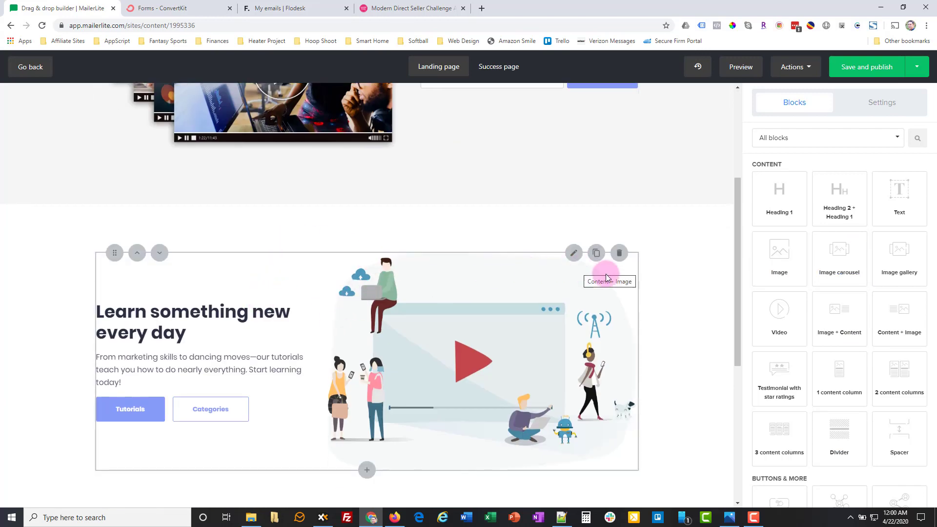
{"action": "left_click", "coordinate": [618, 254]}
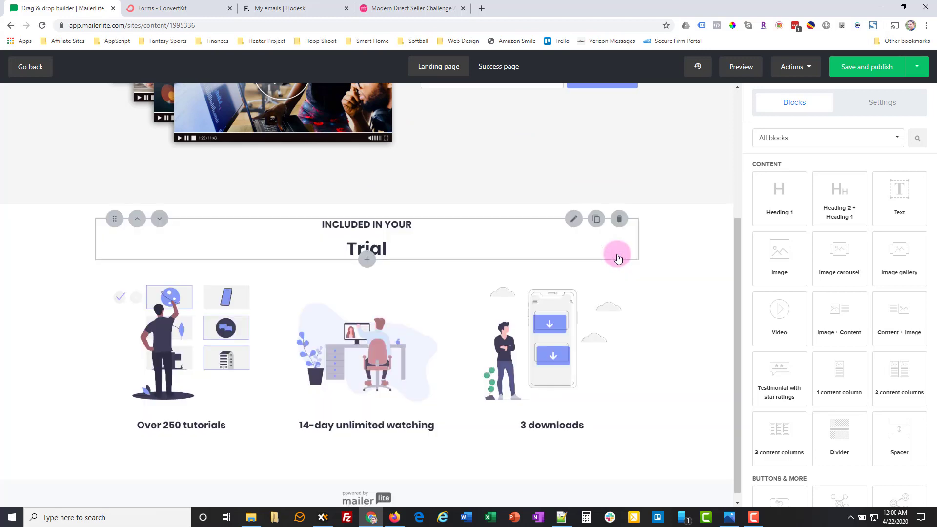
{"action": "left_click", "coordinate": [619, 219]}
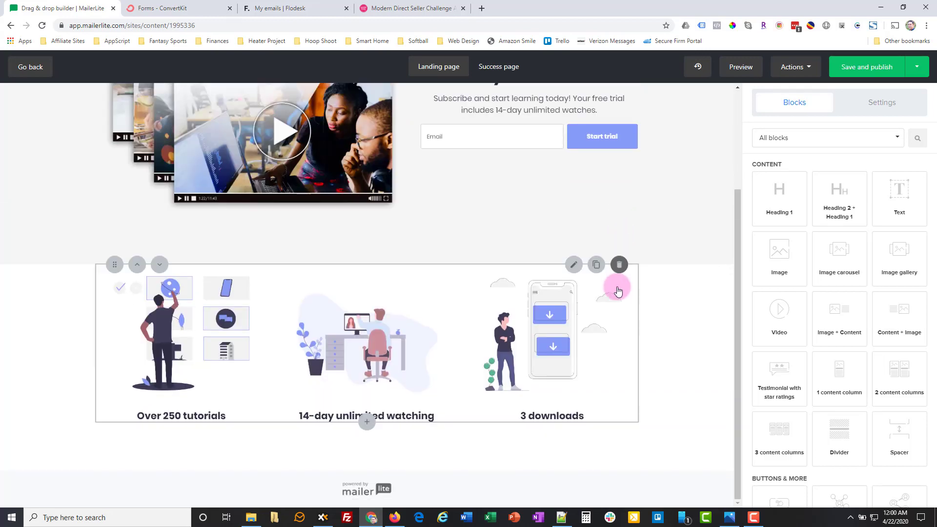
{"action": "left_click", "coordinate": [619, 265]}
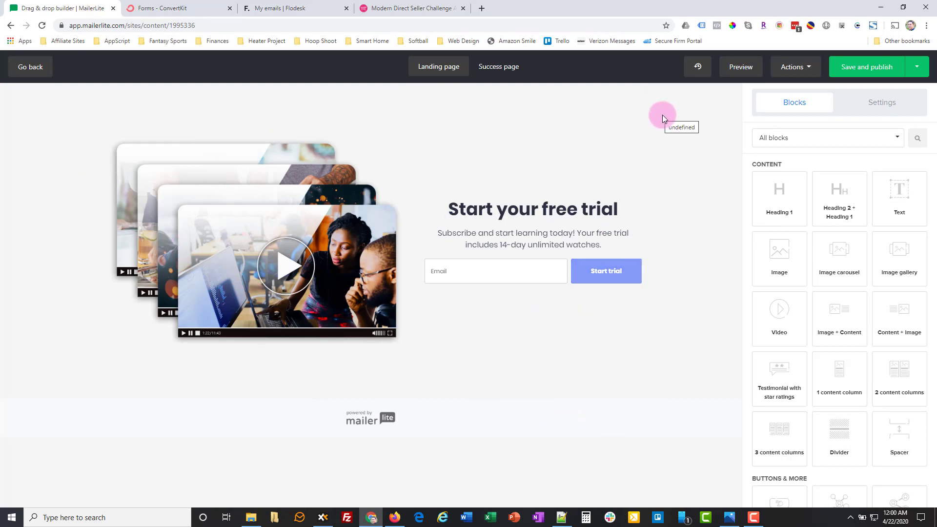
Set the page's body background colour to white (#ffffff) in the design settings and save it
{"action": "left_click", "coordinate": [869, 103]}
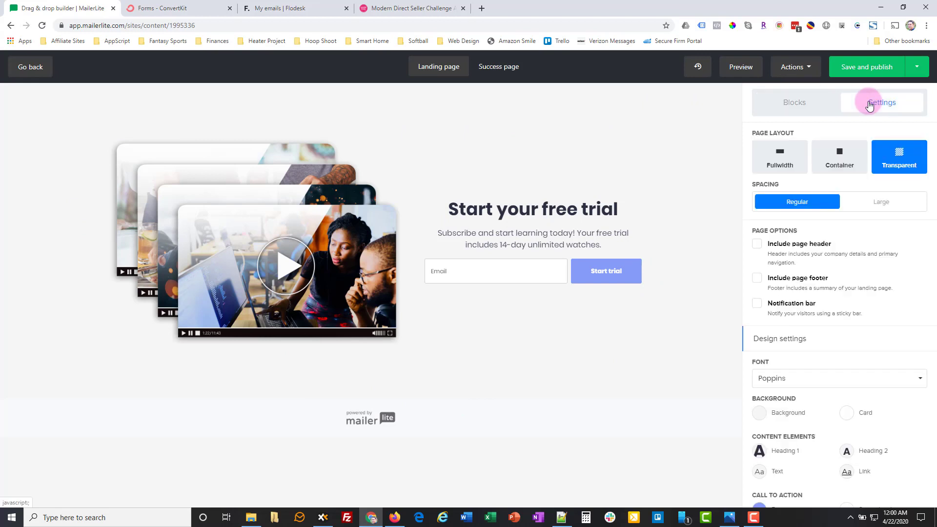
{"action": "left_click", "coordinate": [759, 413]}
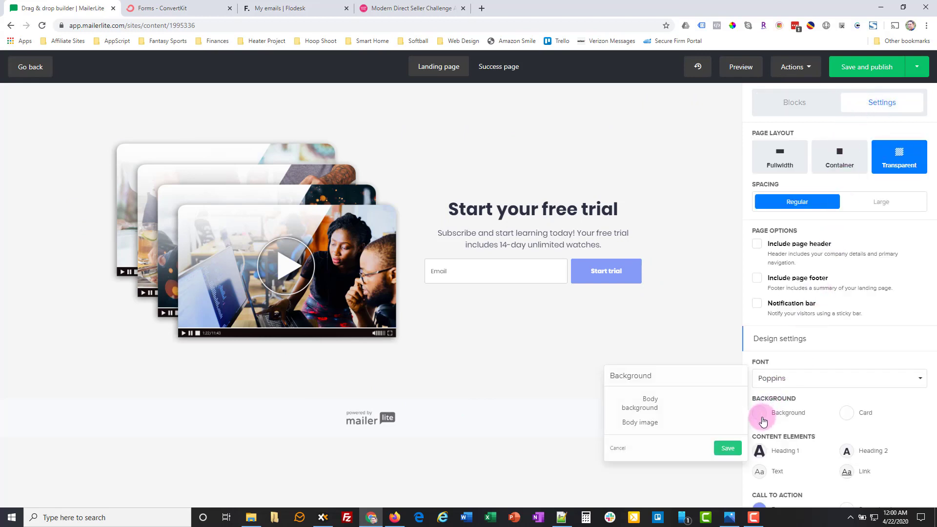
{"action": "left_click", "coordinate": [701, 408]}
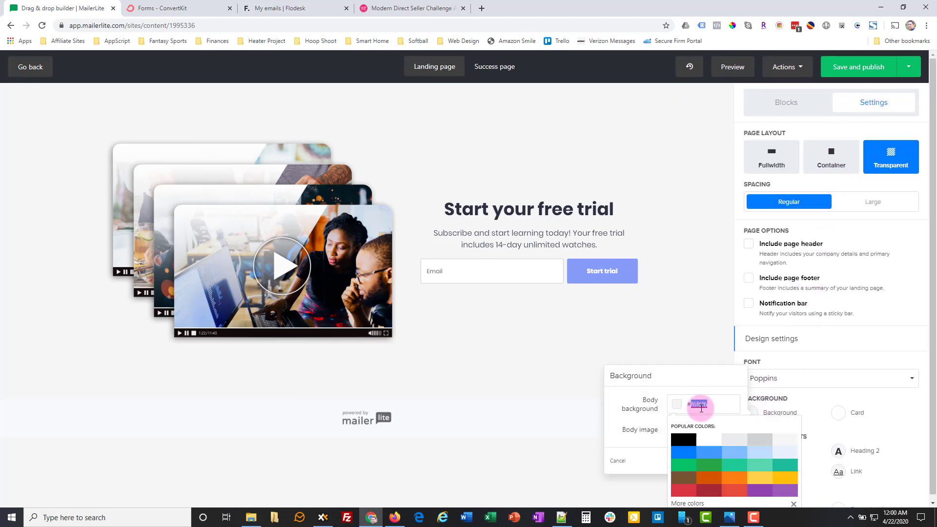
{"action": "left_click", "coordinate": [708, 439]}
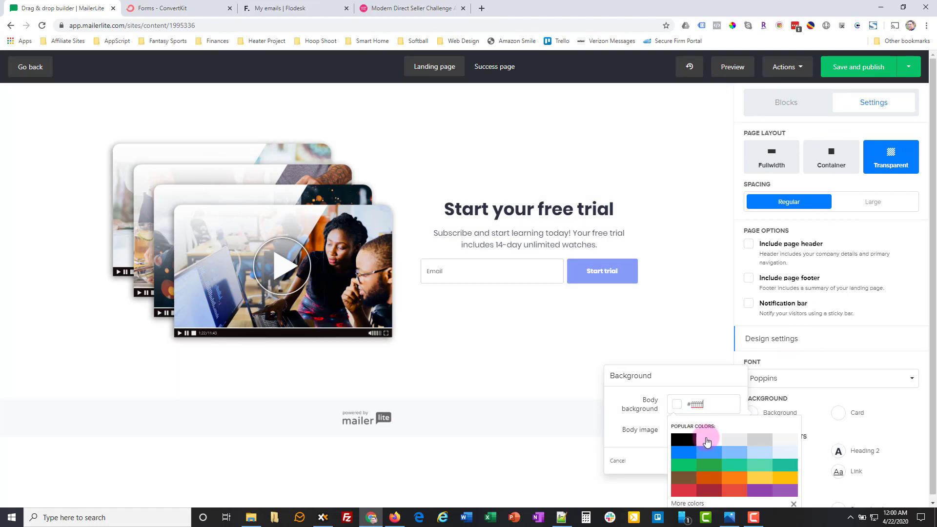
{"action": "left_click", "coordinate": [721, 385]}
{"action": "left_click", "coordinate": [728, 462]}
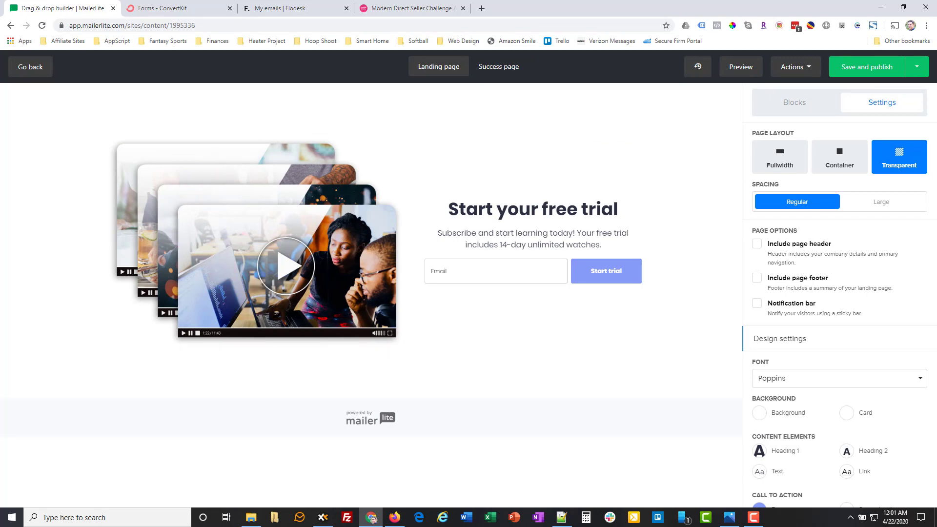
Replace the signup form's image with Spring-Challenge-FBAd1A.png from the file manager and save the block
{"action": "left_click_drag", "start_coordinate": [0, 46], "coordinate": [0, 39]}
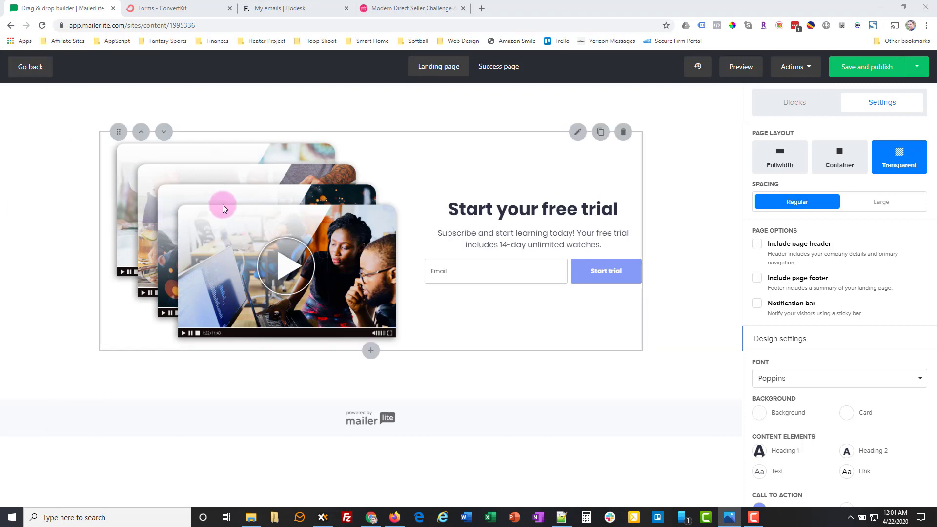
{"action": "left_click", "coordinate": [414, 241]}
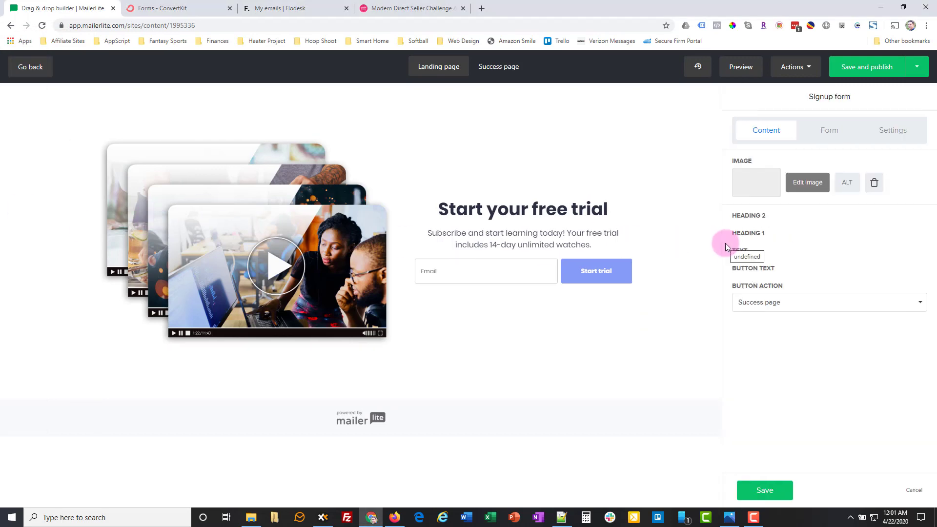
{"action": "left_click", "coordinate": [741, 183]}
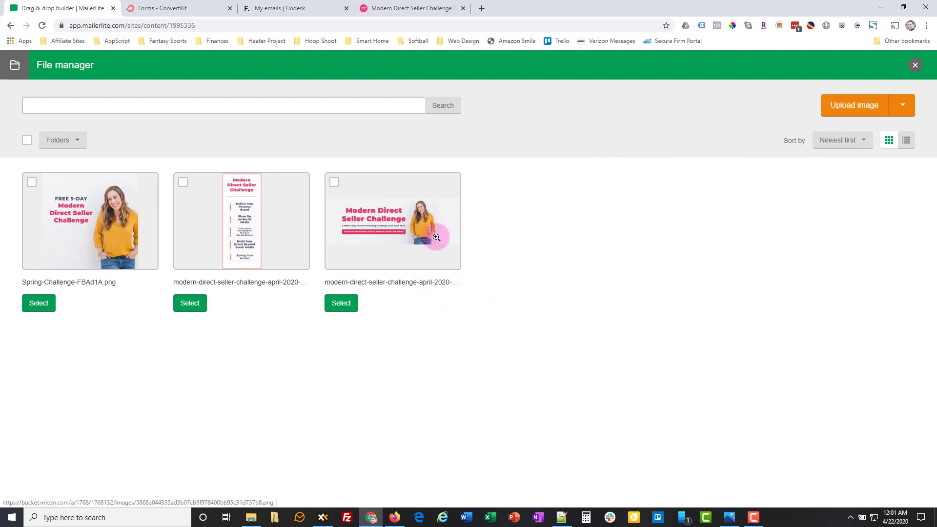
{"action": "left_click", "coordinate": [101, 221]}
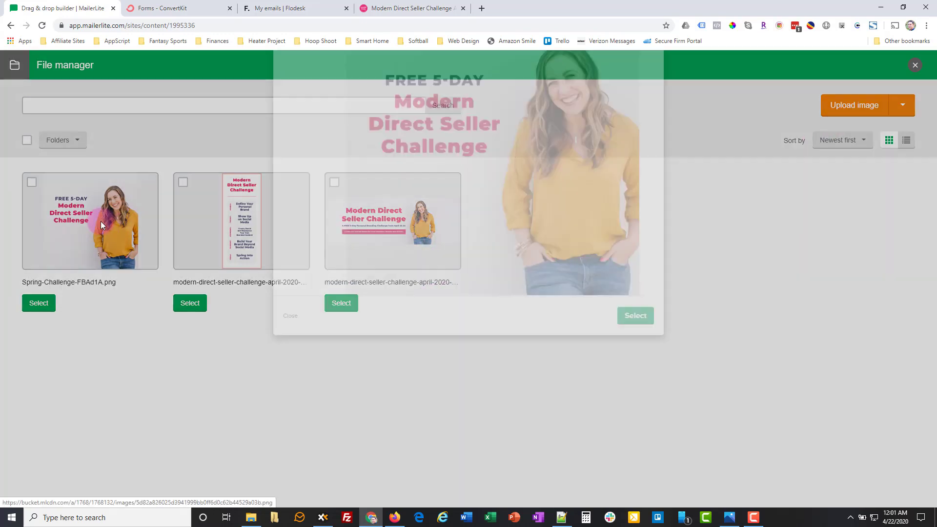
{"action": "left_click", "coordinate": [629, 379]}
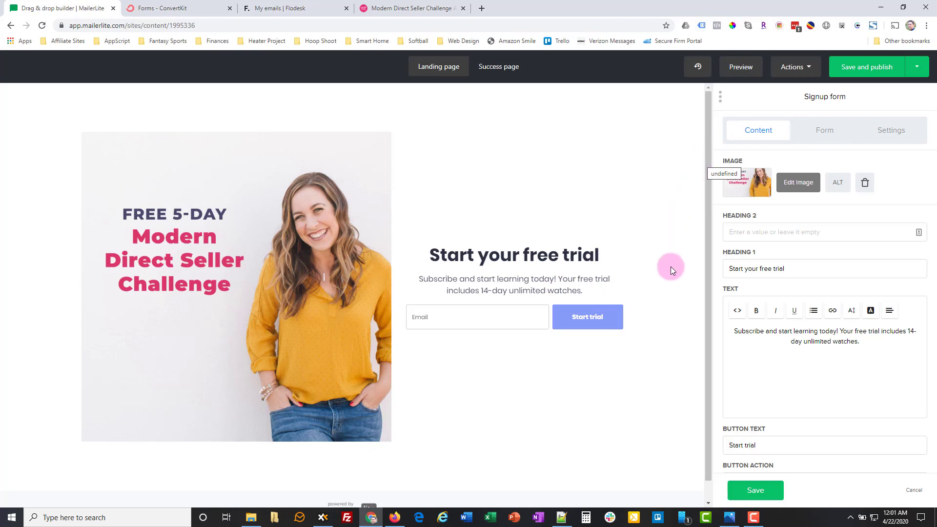
{"action": "left_click", "coordinate": [761, 494]}
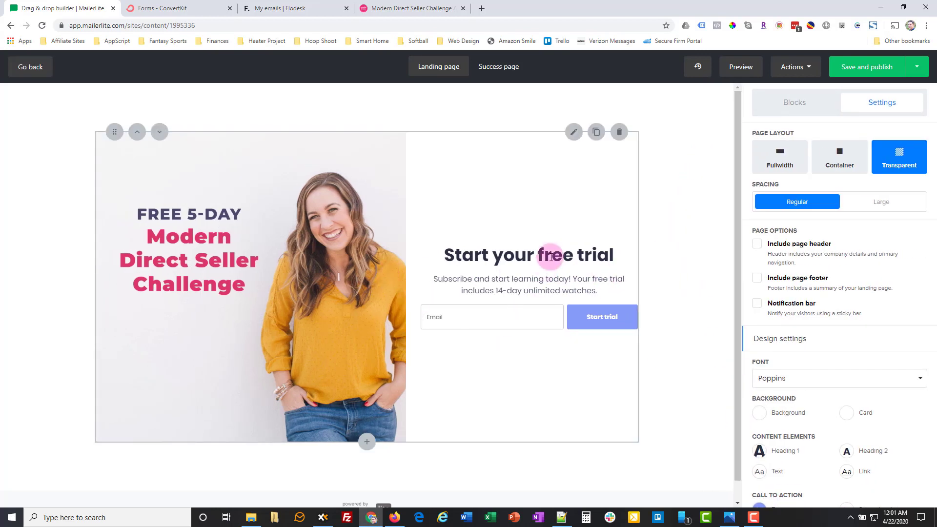
Consult the example image and change the signup form's main heading to "Free 5-Day Challenge"
{"action": "left_click", "coordinate": [548, 259]}
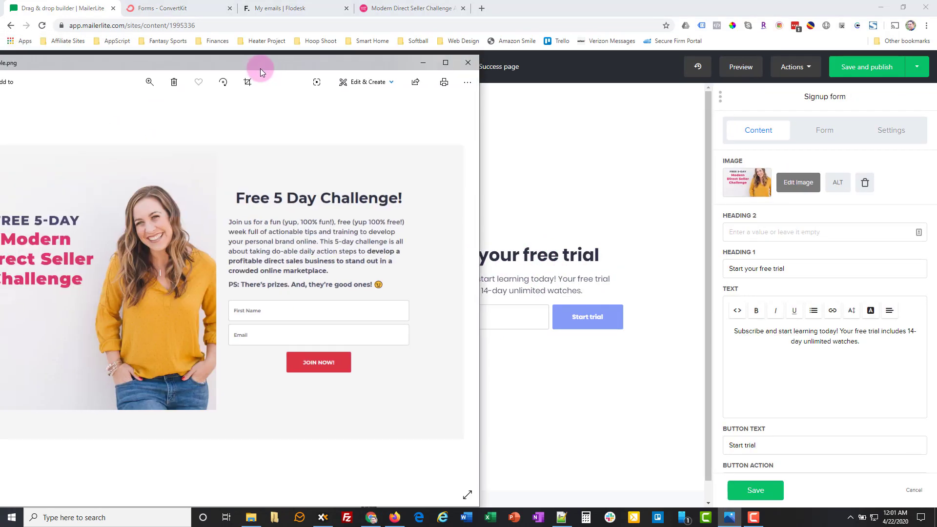
{"action": "left_click_drag", "start_coordinate": [259, 69], "coordinate": [0, 68]}
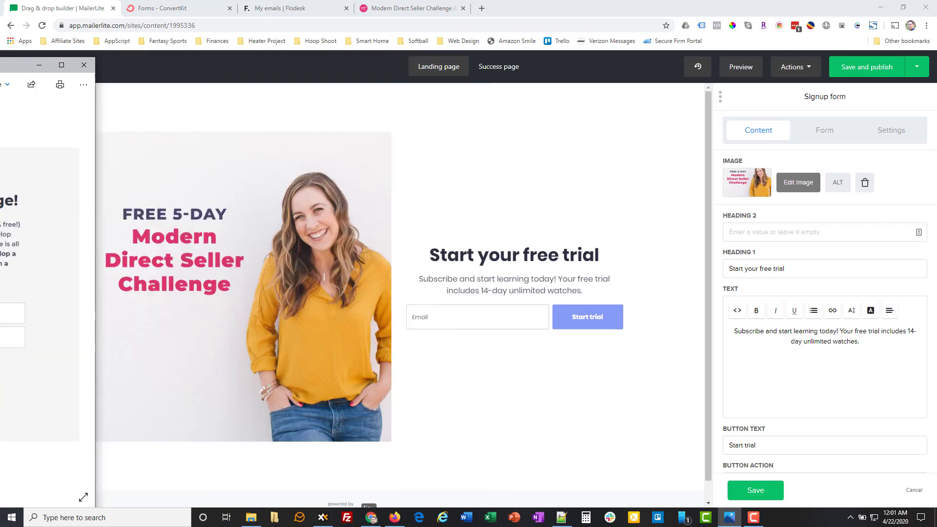
{"action": "left_click", "coordinate": [565, 261]}
{"action": "left_click_drag", "start_coordinate": [793, 267], "coordinate": [698, 274]}
{"action": "type", "text": "Free"}
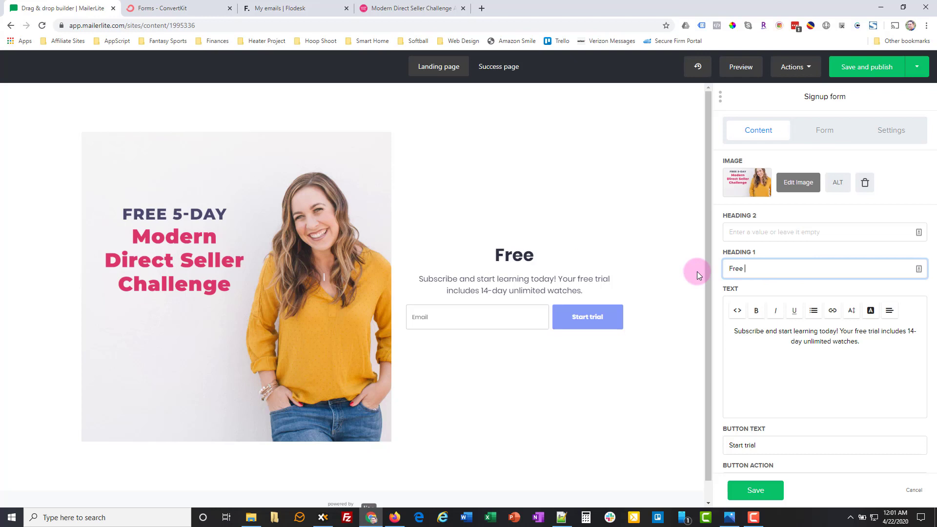
{"action": "type", "text": " 5-Day Tri"}
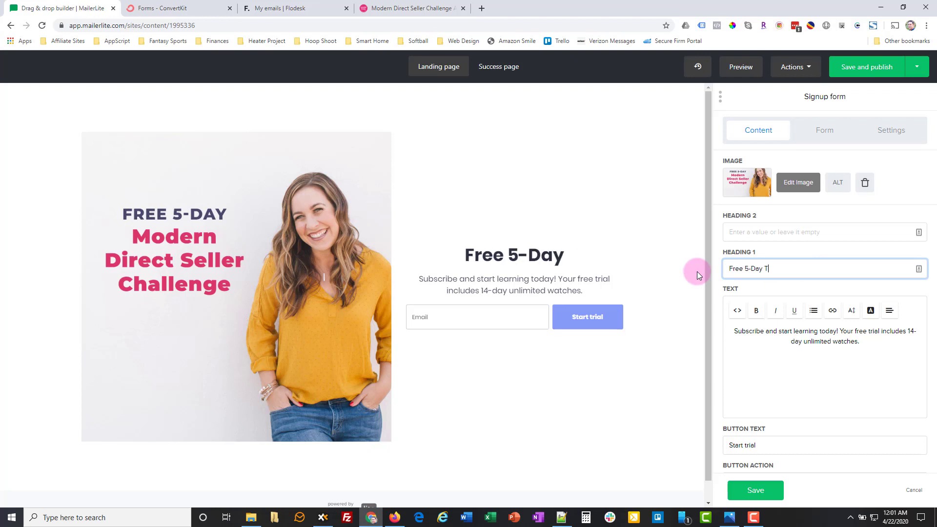
{"action": "key", "text": "BackSpace"}
{"action": "key", "text": "BackSpace"}
{"action": "key", "text": "BackSpace"}
{"action": "type", "text": "Challenge"}
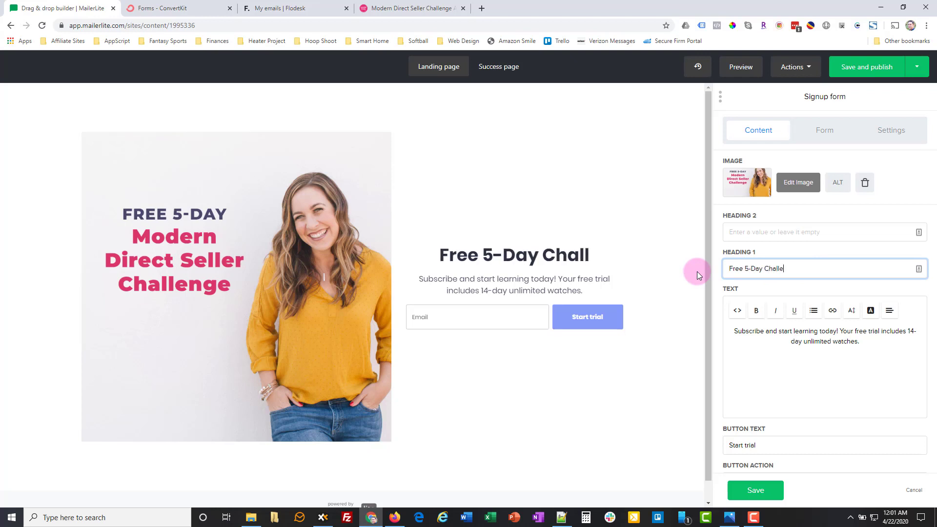
Replace the signup form's text with the "Join us for a fun" paragraph and PS line copied from the Modern Direct Seller Challenge page
{"action": "left_click", "coordinate": [829, 342]}
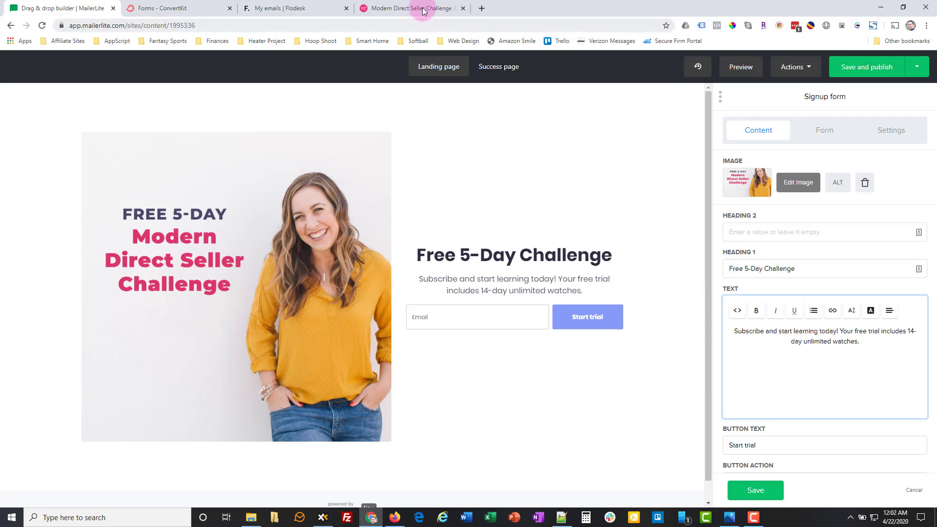
{"action": "left_click", "coordinate": [421, 8]}
{"action": "scroll", "coordinate": [446, 283], "scroll_direction": "down", "scroll_amount": 10}
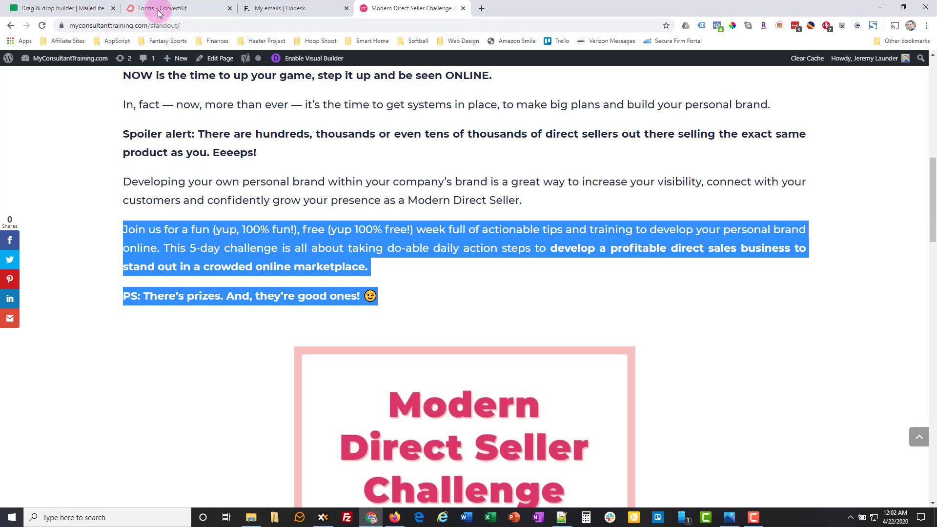
{"action": "left_click", "coordinate": [81, 8]}
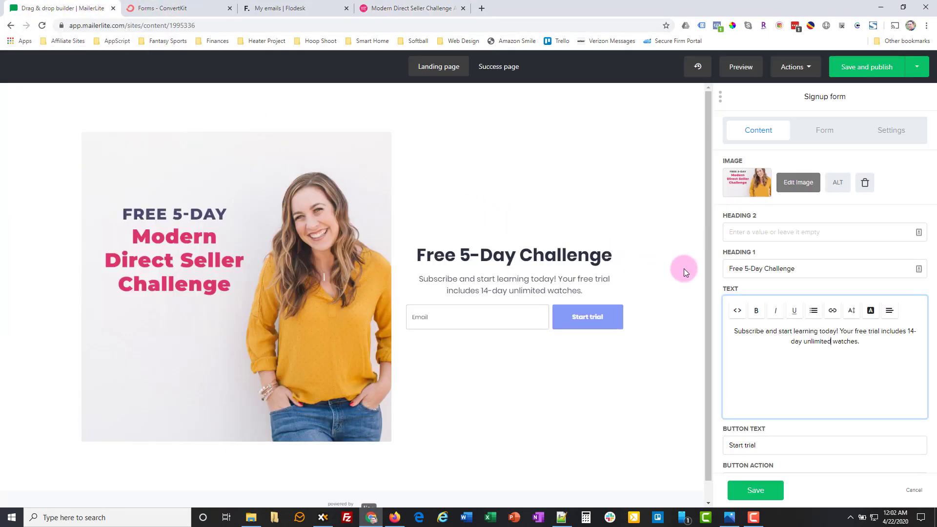
{"action": "left_click_drag", "start_coordinate": [859, 341], "coordinate": [688, 326]}
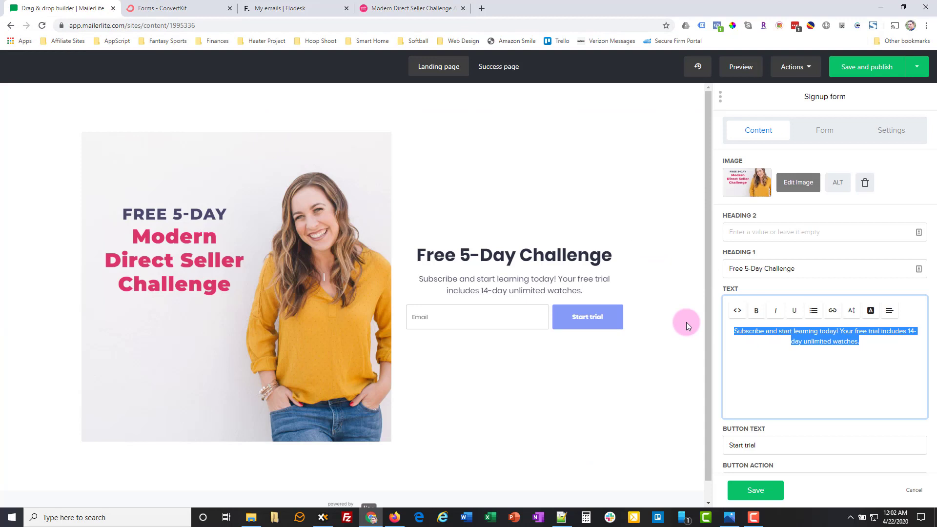
{"action": "type", "text": "Join us for a fun (yup, 100% fun!), free (yup 100% free!) week full of actionable tips and training to develop your personal brand online. This 5-day challenge is all about taking do-able daily action steps to develop a profitable direct sales business to stand out in a crowded online marketplace. PS: There's prizes. And, they're good ones! 😉"}
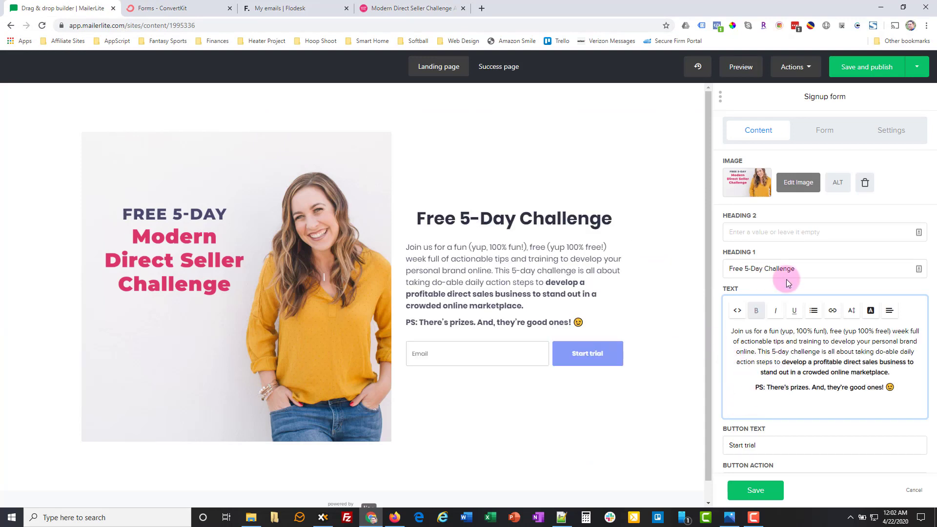
Add a Name field to the signup form's fields
{"action": "left_click", "coordinate": [478, 353]}
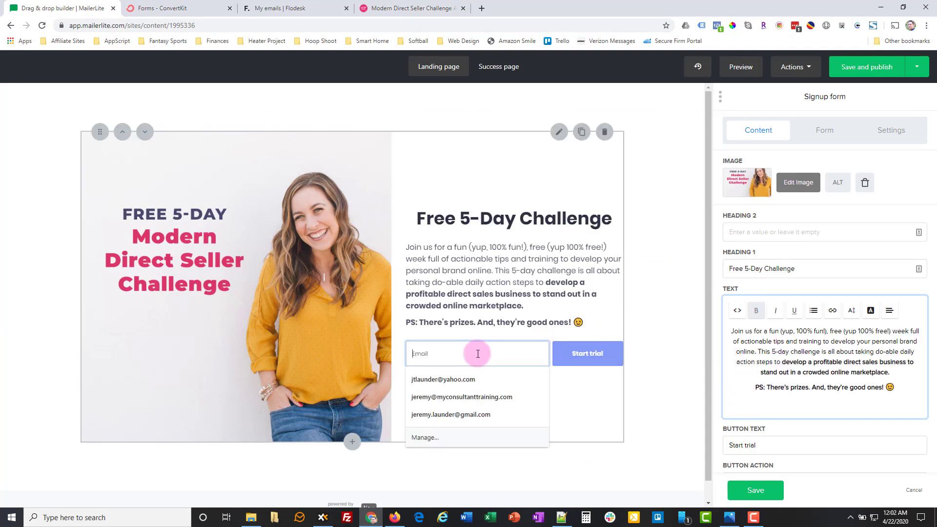
{"action": "left_click", "coordinate": [824, 130]}
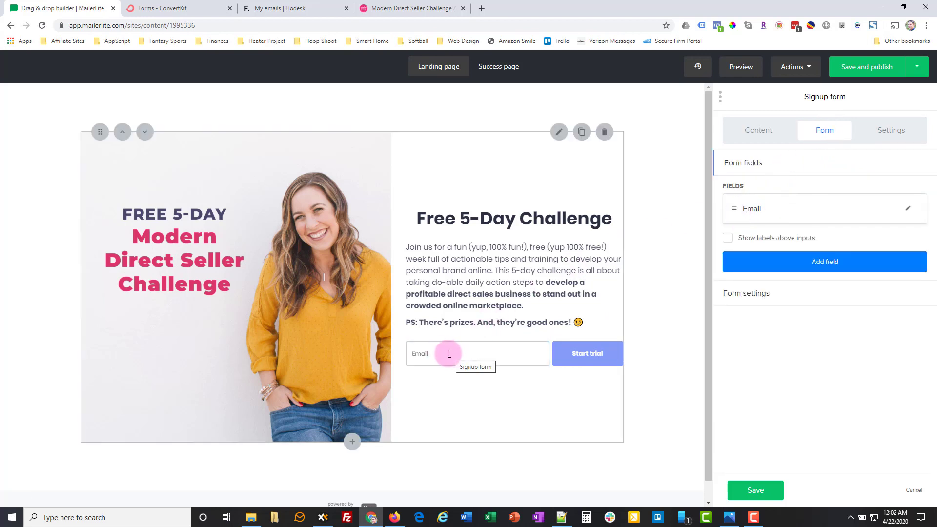
{"action": "left_click", "coordinate": [813, 265]}
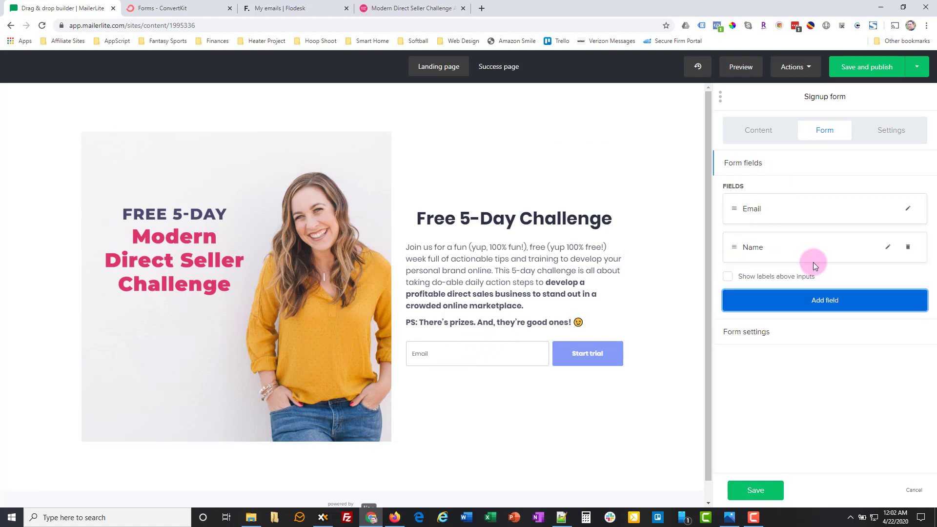
{"action": "left_click", "coordinate": [748, 247]}
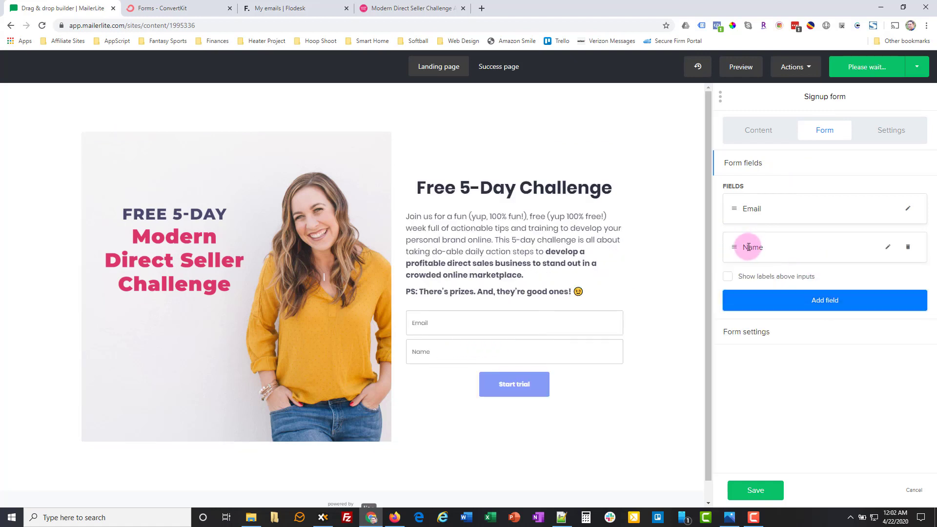
Label the Name field "First Name", save the field changes and move it above the Email field
{"action": "left_click", "coordinate": [887, 246]}
{"action": "left_click", "coordinate": [760, 264]}
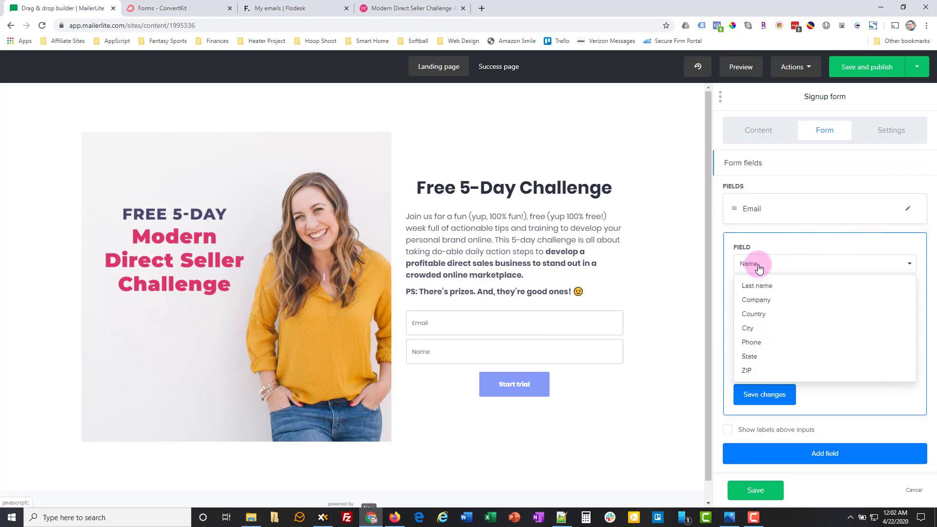
{"action": "left_click", "coordinate": [757, 265]}
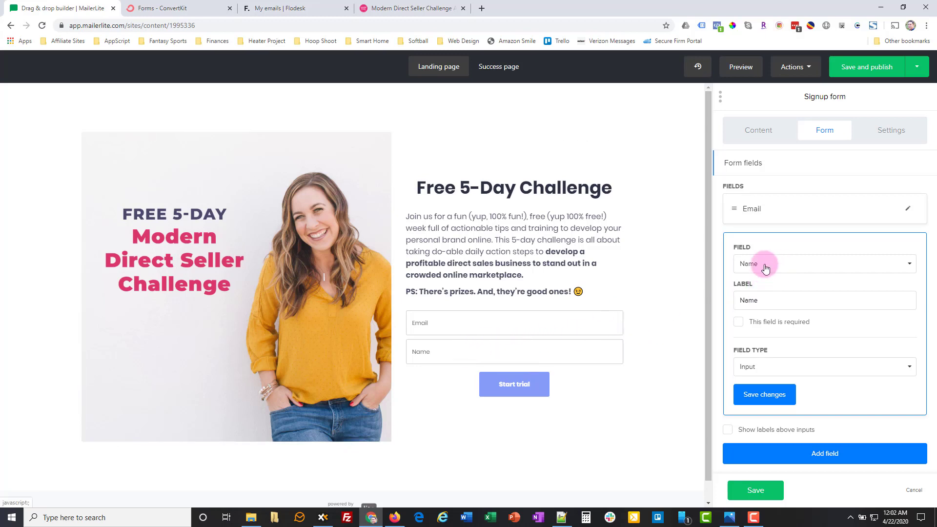
{"action": "triple_click", "coordinate": [753, 302]}
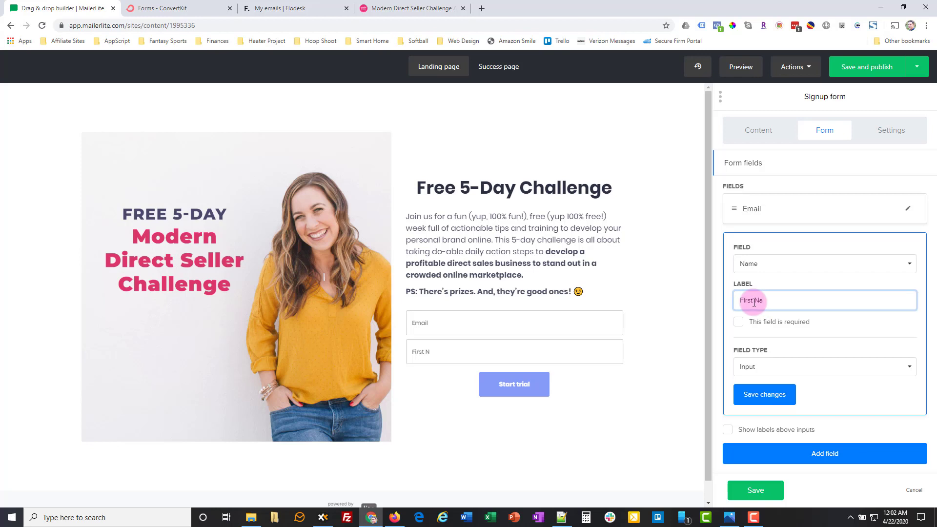
{"action": "left_click", "coordinate": [759, 391]}
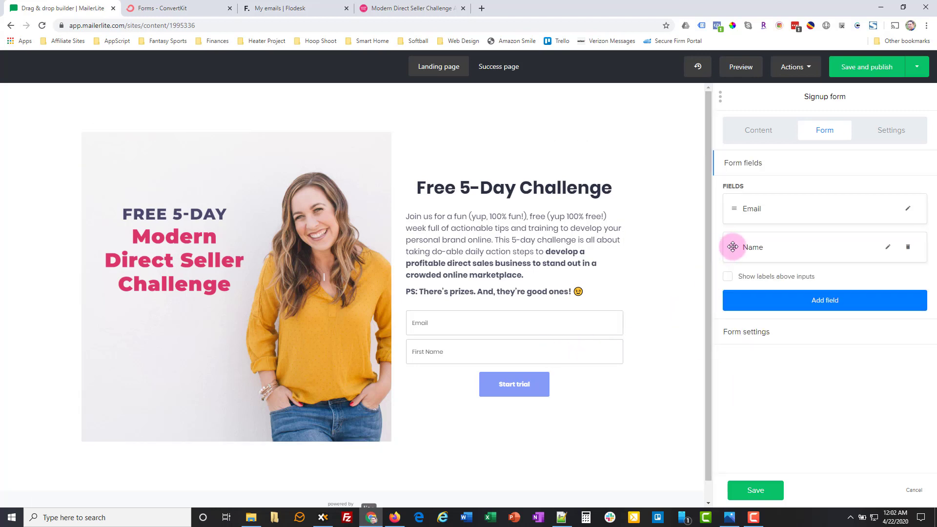
{"action": "left_click_drag", "start_coordinate": [733, 246], "coordinate": [728, 205]}
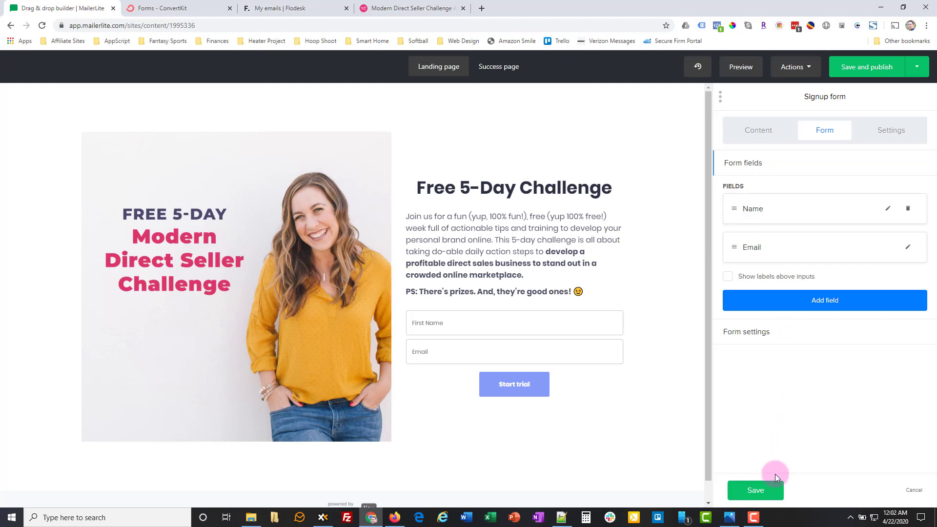
Save the signup form block, then reopen it and check its content and form settings for the button's styling
{"action": "left_click", "coordinate": [772, 488]}
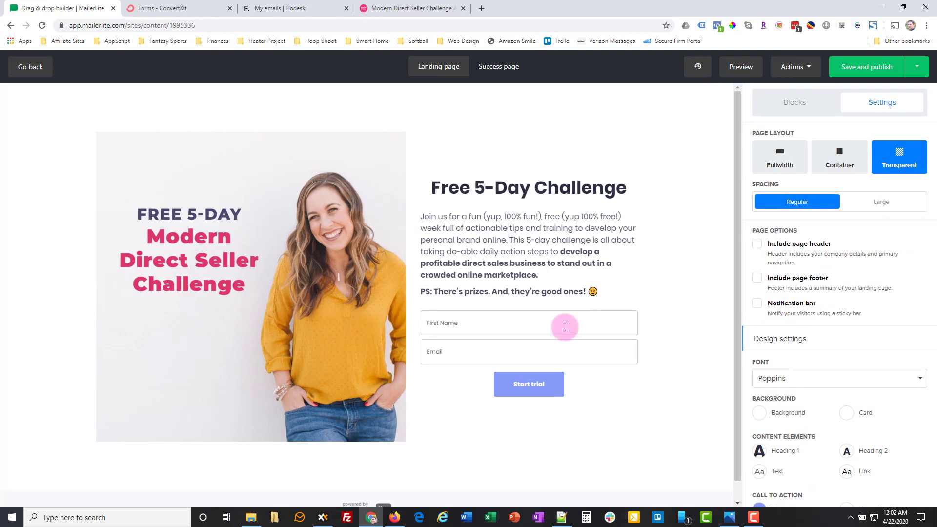
{"action": "left_click", "coordinate": [487, 322]}
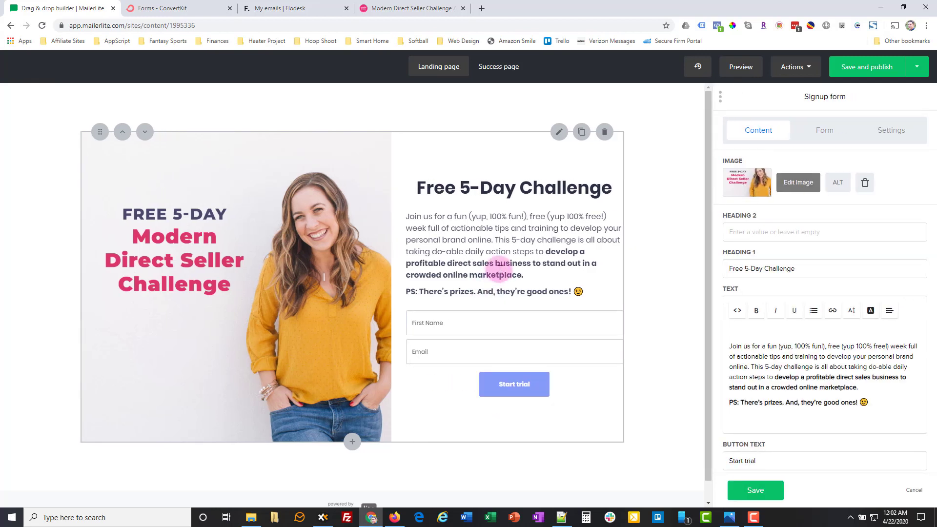
{"action": "left_click", "coordinate": [521, 386]}
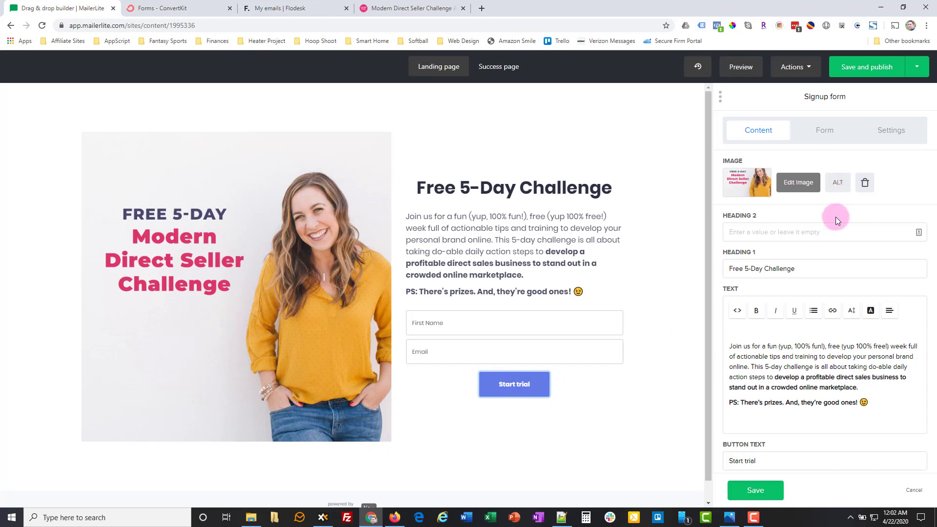
{"action": "left_click", "coordinate": [818, 132]}
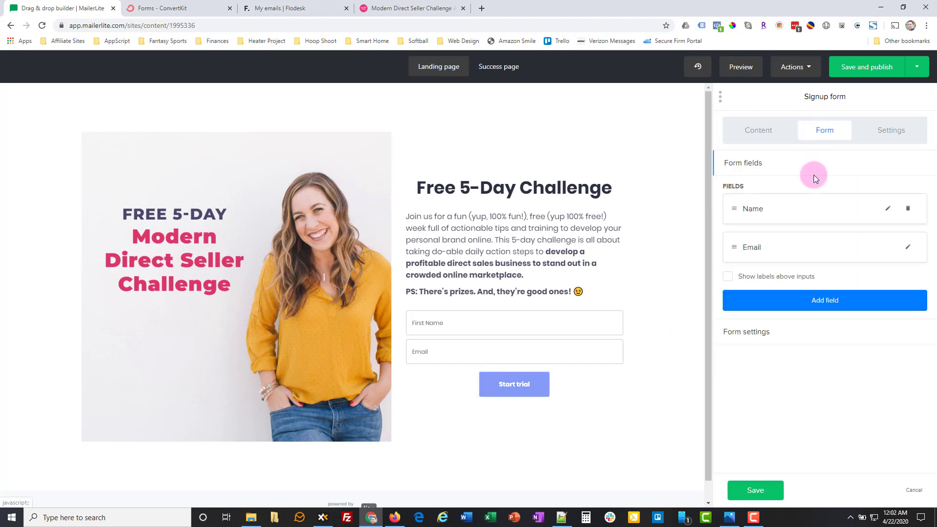
{"action": "left_click", "coordinate": [774, 331]}
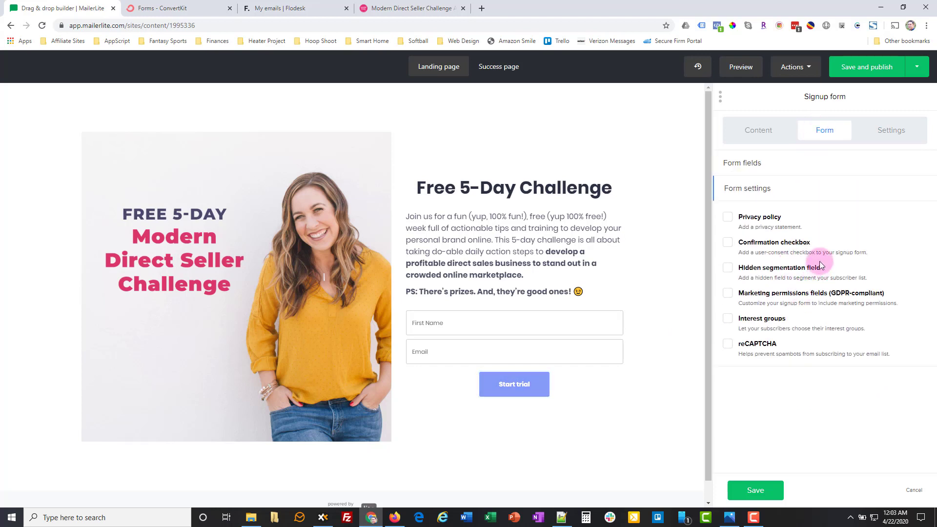
Set the signup button's normal background color to red #dc3545 in the signup form's style settings
{"action": "left_click", "coordinate": [884, 129]}
{"action": "scroll", "coordinate": [822, 317], "scroll_direction": "down", "scroll_amount": 2}
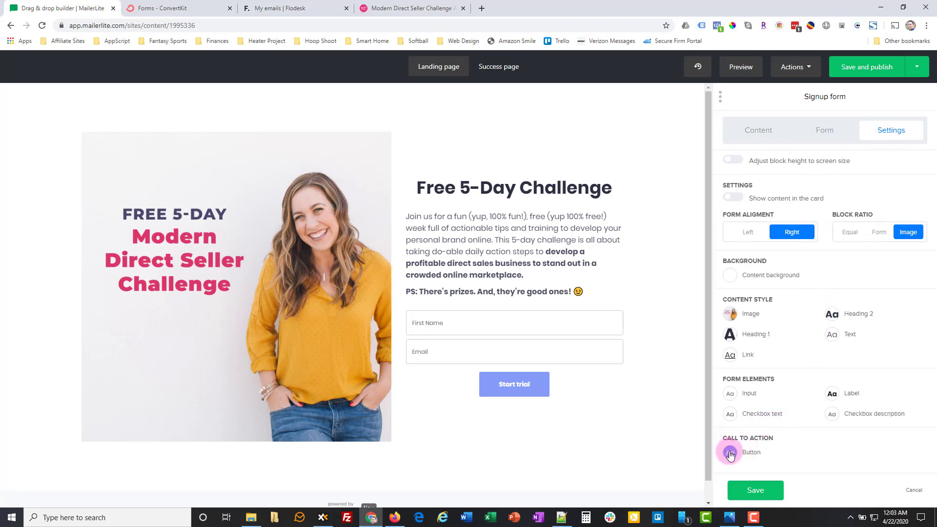
{"action": "left_click", "coordinate": [730, 453]}
{"action": "left_click", "coordinate": [612, 333]}
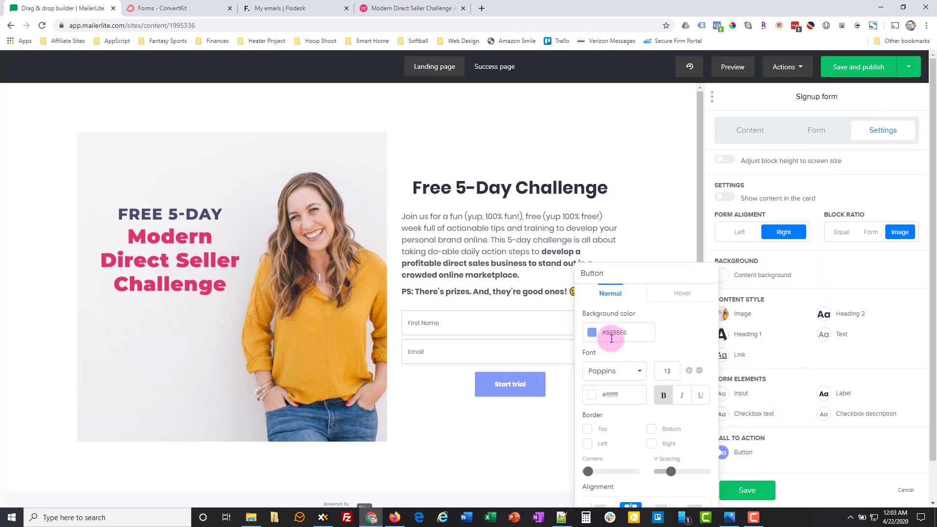
{"action": "double_click", "coordinate": [615, 331]}
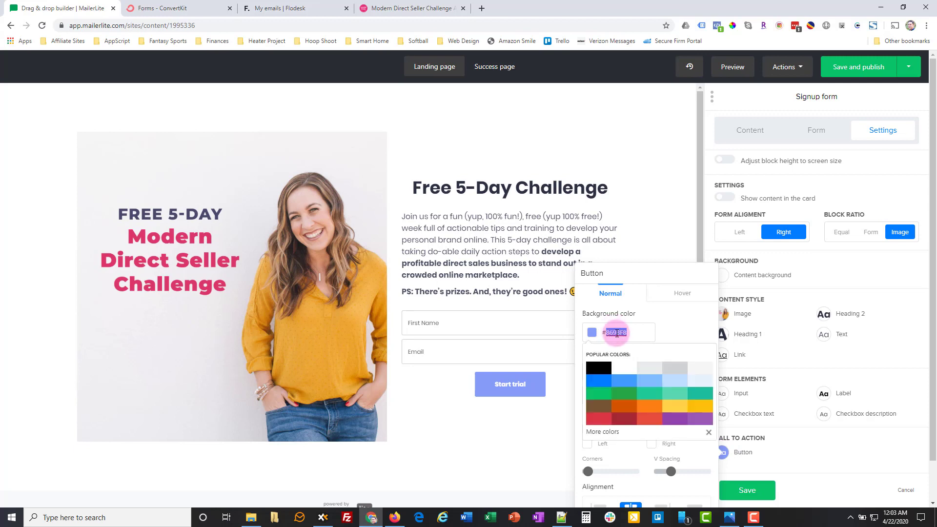
{"action": "left_click", "coordinate": [602, 421]}
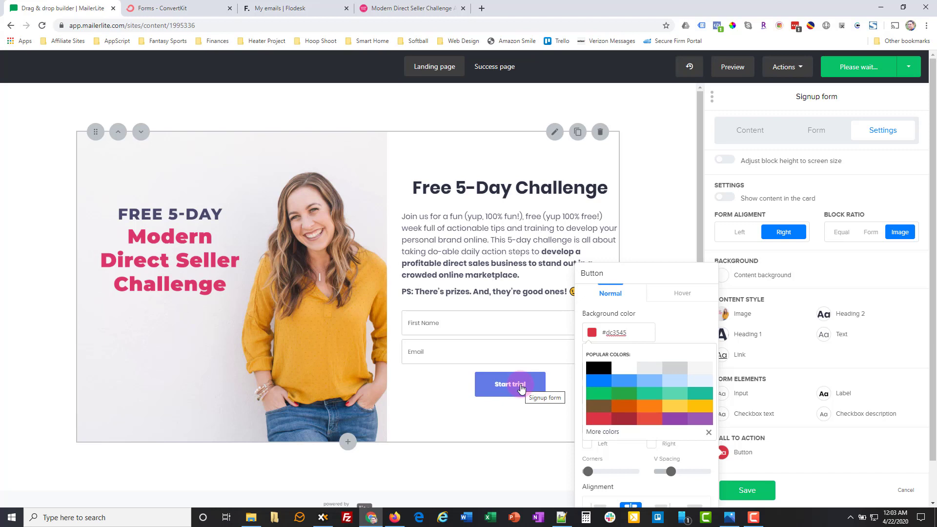
Set the signup button's hover background color to dark red #a52834 and save the button style
{"action": "left_click", "coordinate": [671, 293]}
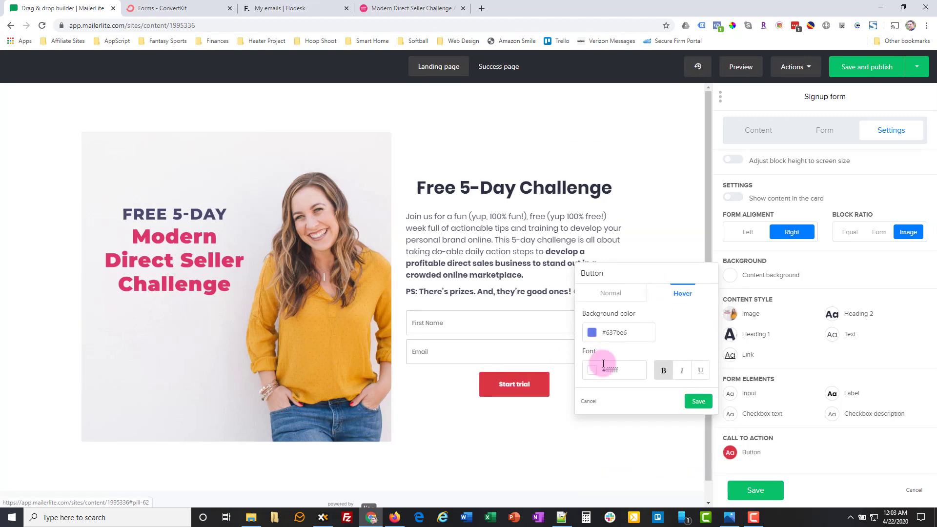
{"action": "left_click", "coordinate": [613, 332]}
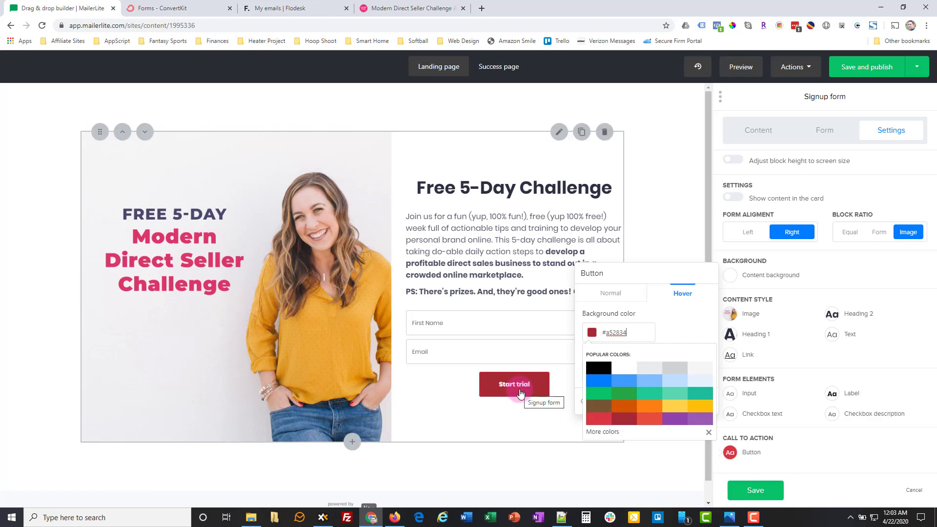
{"action": "left_click", "coordinate": [709, 432]}
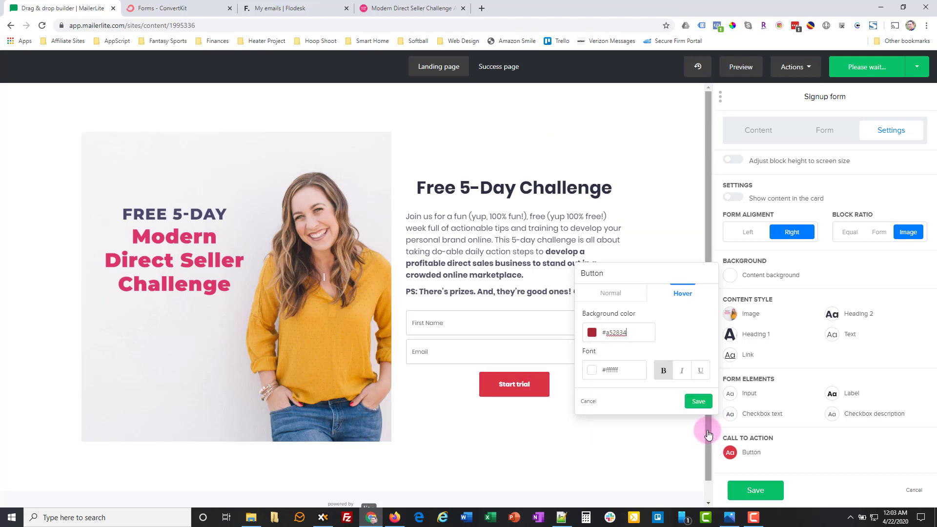
{"action": "left_click", "coordinate": [692, 401]}
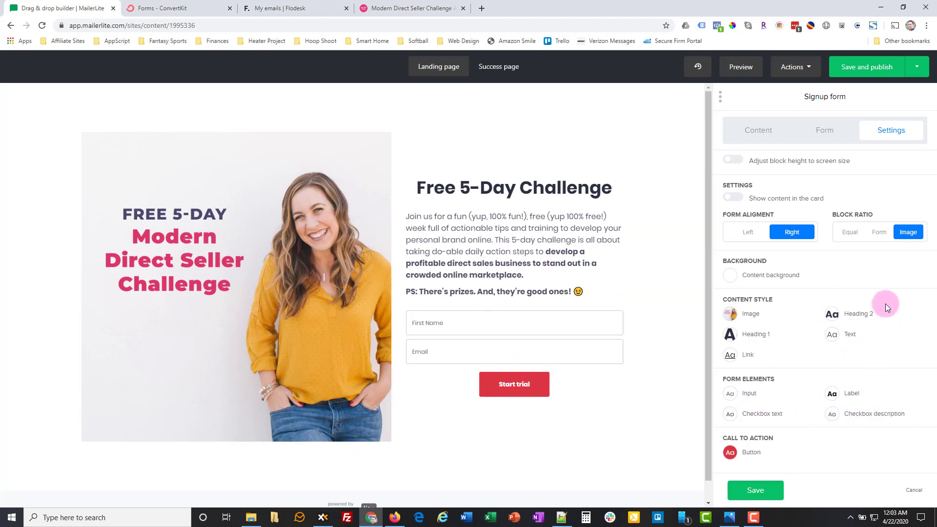
Review the remaining style settings, save the signup form block, and save and publish the landing page to reach its page settings
{"action": "scroll", "coordinate": [868, 337], "scroll_direction": "up", "scroll_amount": 2}
{"action": "scroll", "coordinate": [864, 332], "scroll_direction": "down", "scroll_amount": 2}
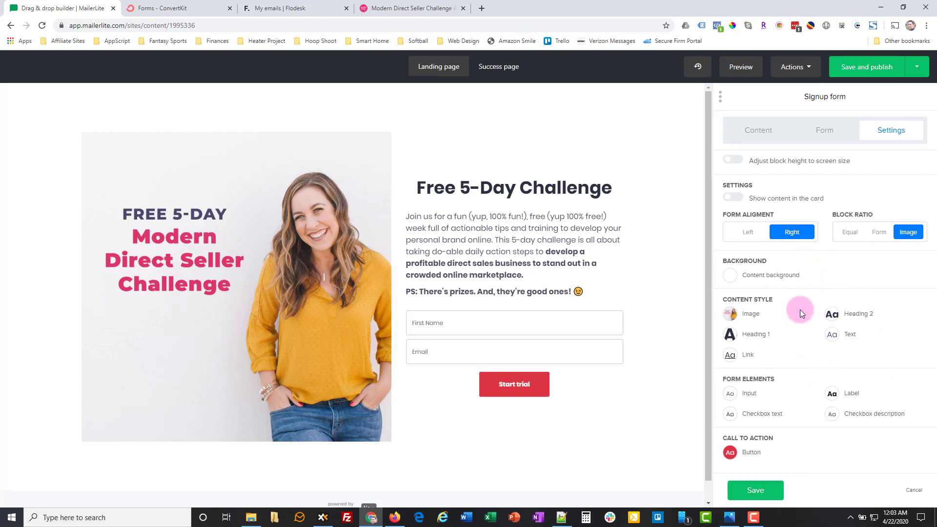
{"action": "scroll", "coordinate": [780, 382], "scroll_direction": "up", "scroll_amount": 2}
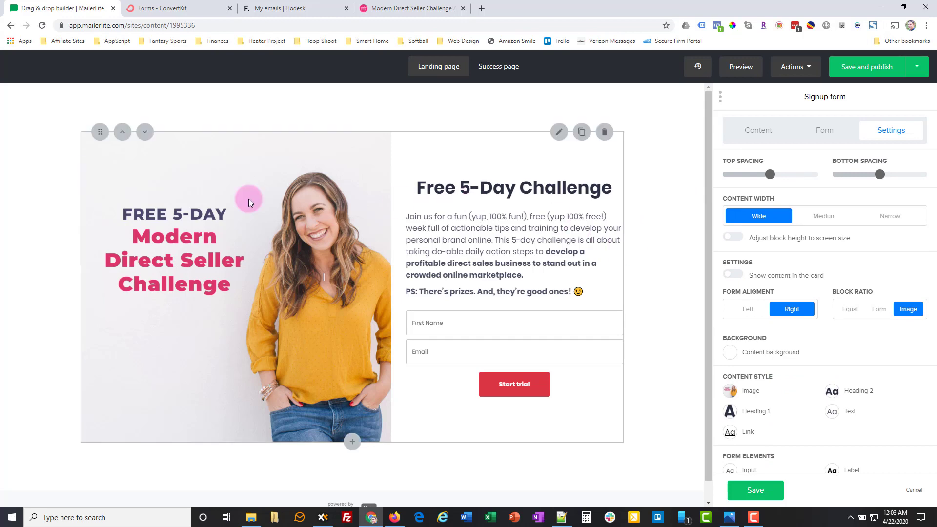
{"action": "left_click_drag", "start_coordinate": [195, 84], "coordinate": [0, 45]}
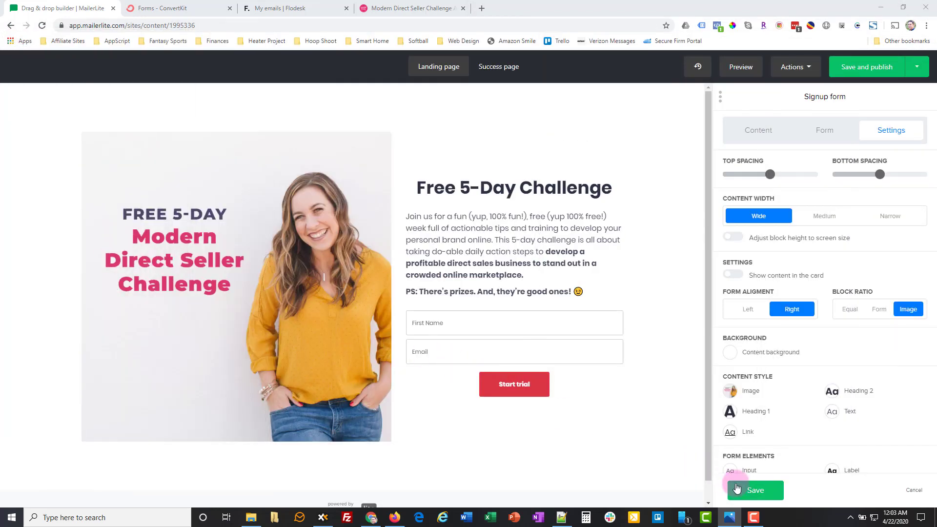
{"action": "left_click", "coordinate": [755, 489]}
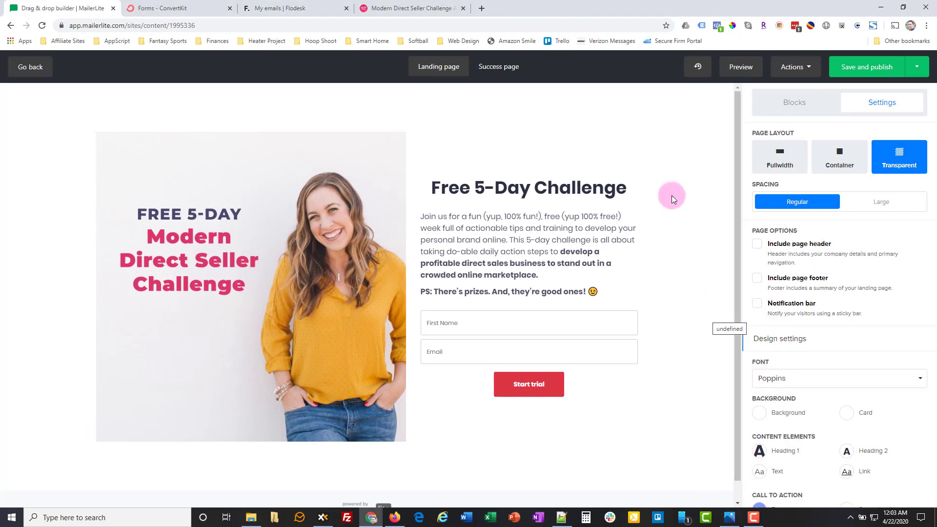
{"action": "left_click", "coordinate": [868, 68]}
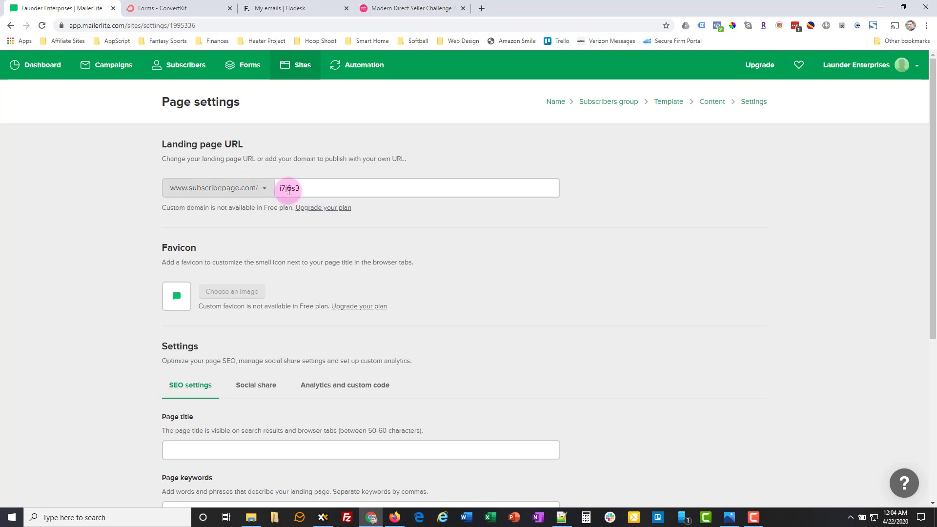
Examine the landing page URL's ending and the domain choices offered for it
{"action": "double_click", "coordinate": [287, 191]}
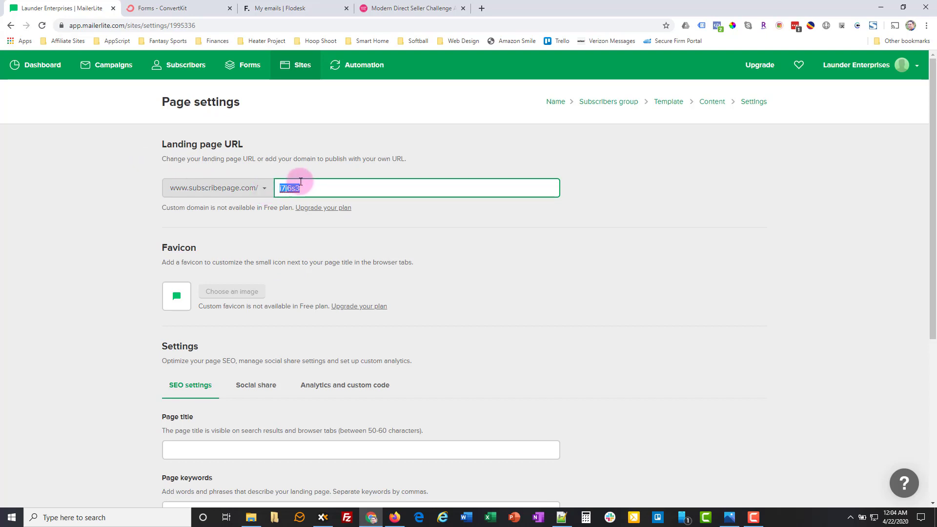
{"action": "left_click", "coordinate": [297, 189]}
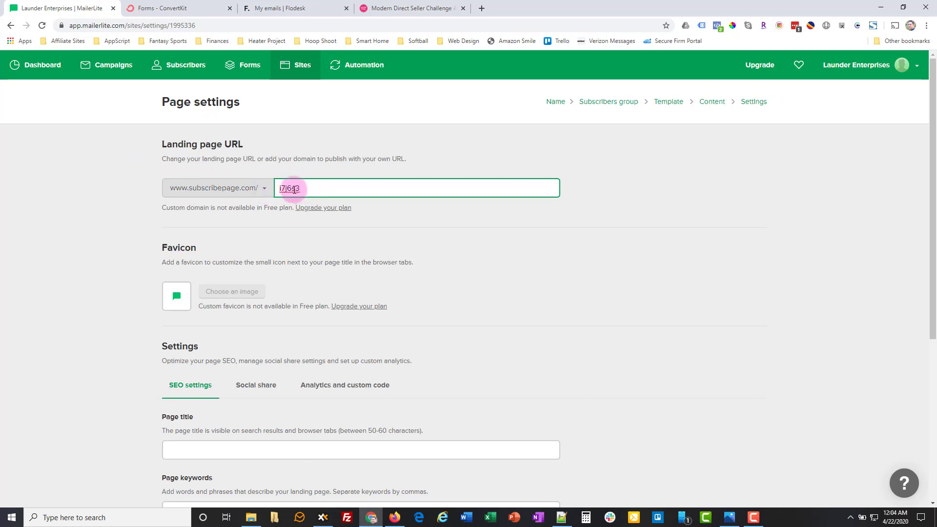
{"action": "left_click", "coordinate": [125, 173]}
{"action": "left_click", "coordinate": [264, 187]}
{"action": "left_click", "coordinate": [246, 187]}
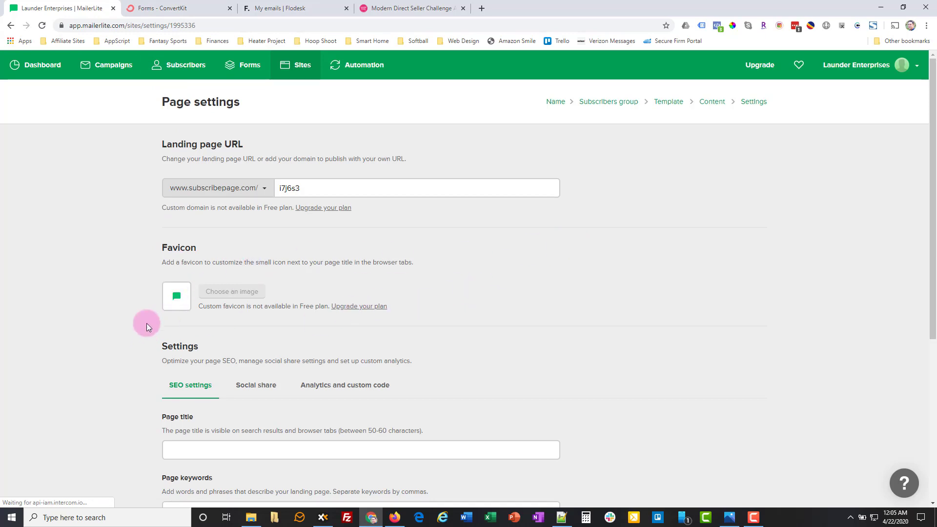
Review the SEO settings for the page title, page keywords and page description
{"action": "scroll", "coordinate": [107, 361], "scroll_direction": "down", "scroll_amount": 1}
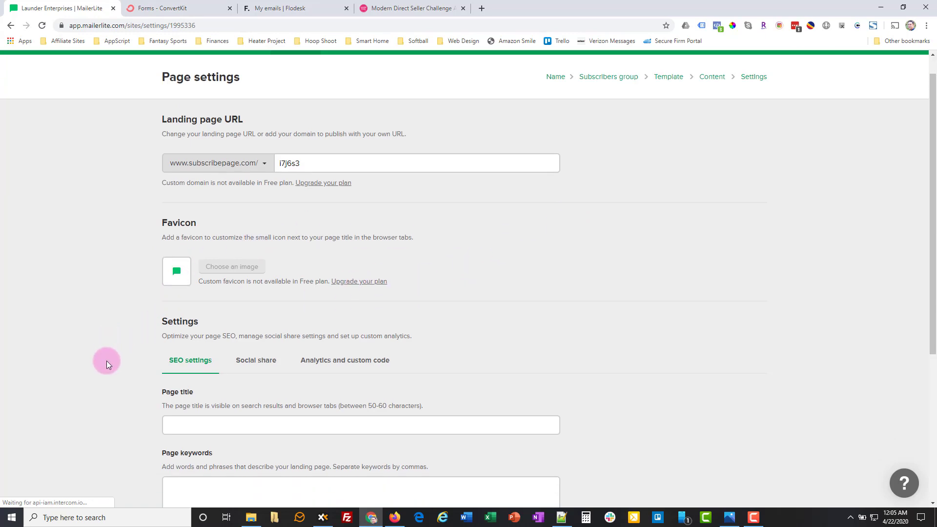
{"action": "scroll", "coordinate": [107, 361], "scroll_direction": "down", "scroll_amount": 3}
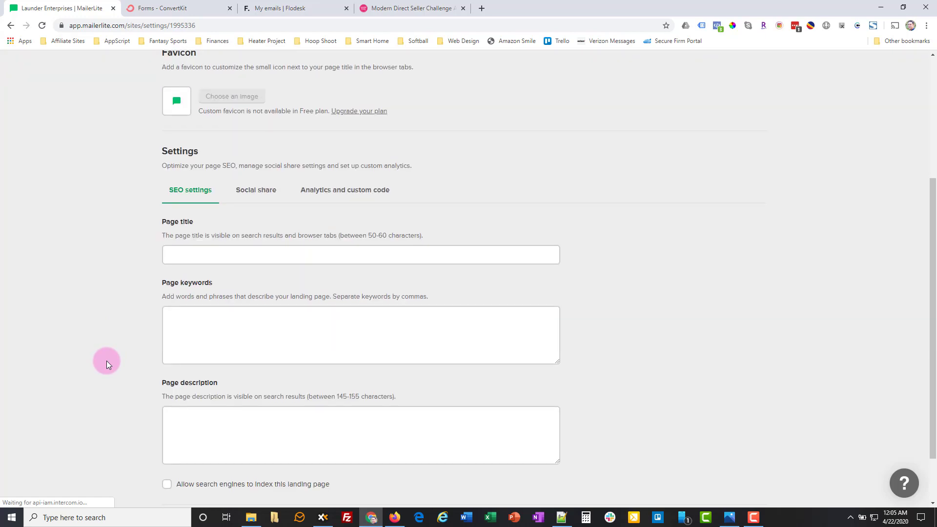
{"action": "scroll", "coordinate": [106, 361], "scroll_direction": "down", "scroll_amount": 1}
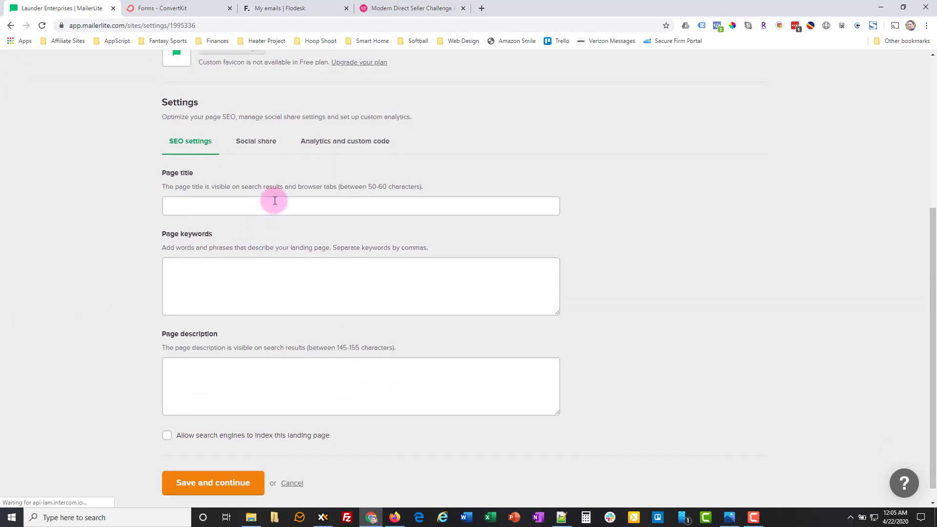
{"action": "left_click", "coordinate": [228, 279]}
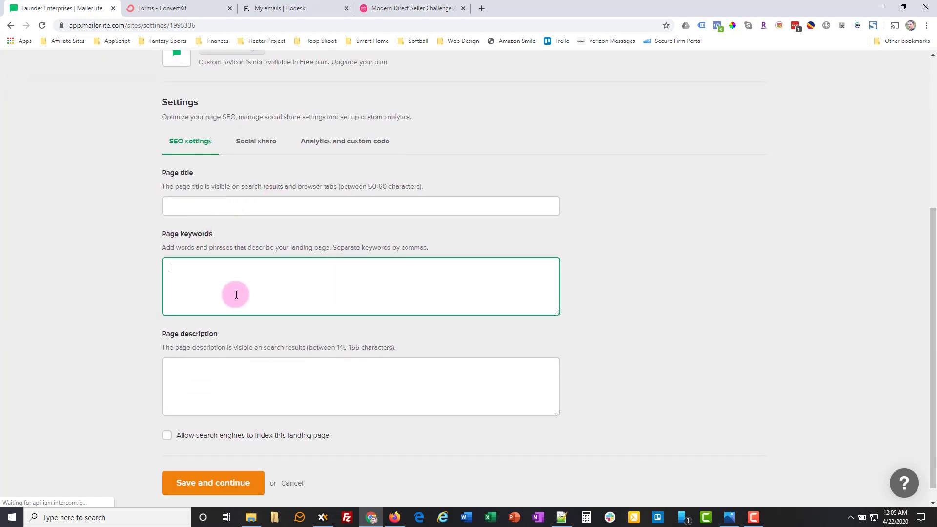
{"action": "left_click", "coordinate": [230, 380]}
{"action": "left_click", "coordinate": [199, 206]}
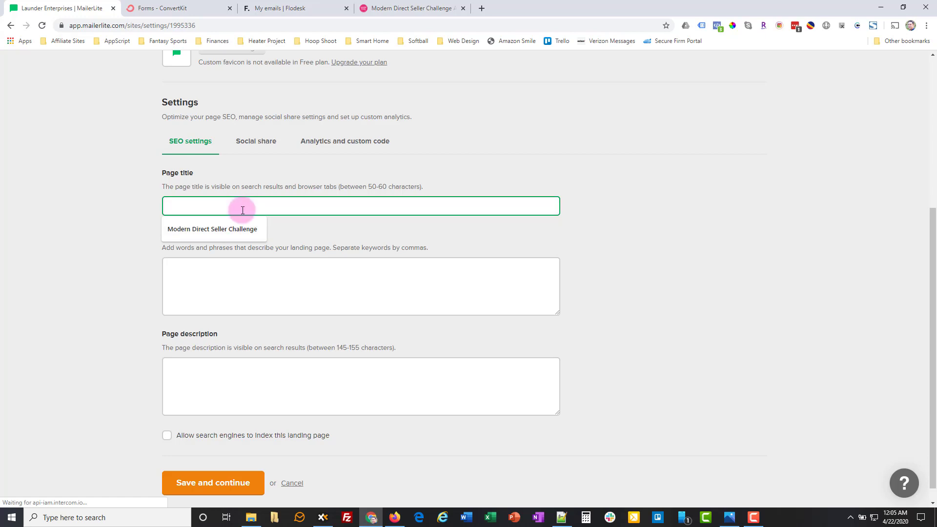
{"action": "left_click", "coordinate": [324, 268]}
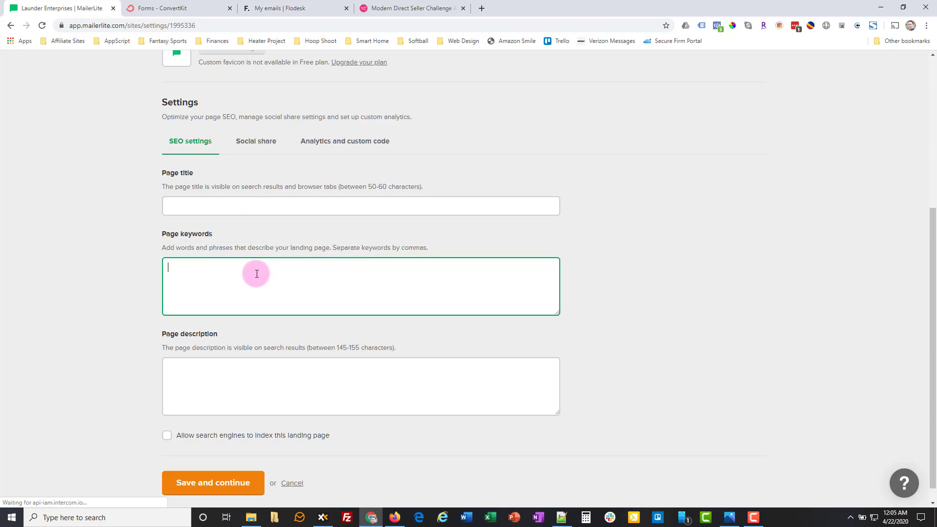
{"action": "left_click", "coordinate": [241, 373]}
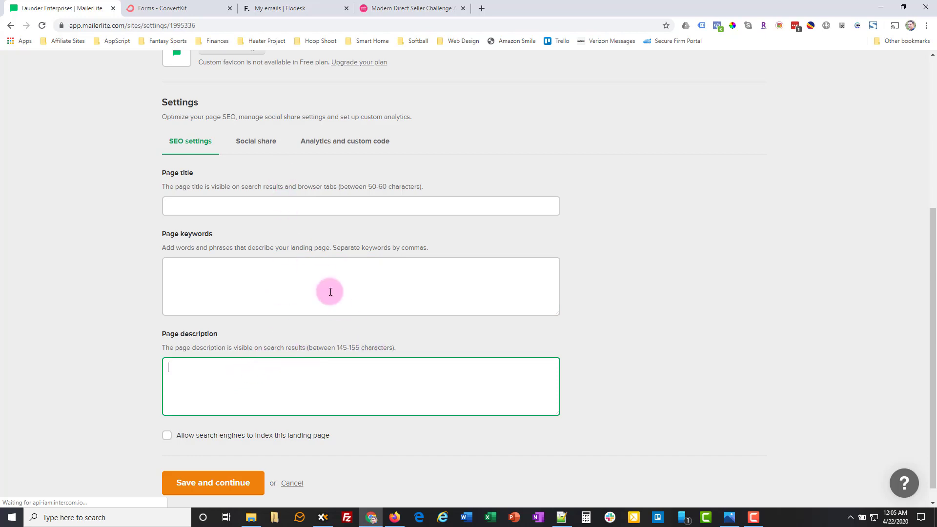
Review the social share title, description and image options, and the analytics and custom code settings
{"action": "left_click", "coordinate": [260, 145]}
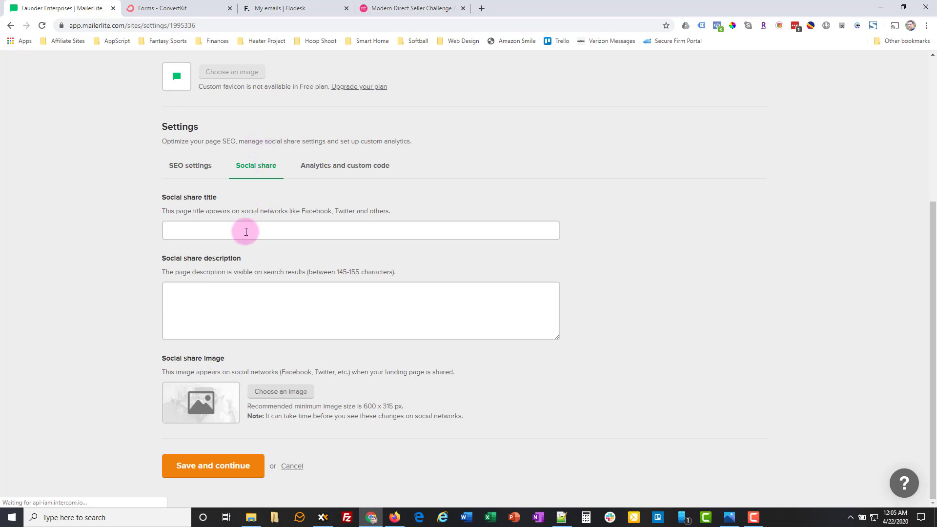
{"action": "left_click", "coordinate": [246, 232]}
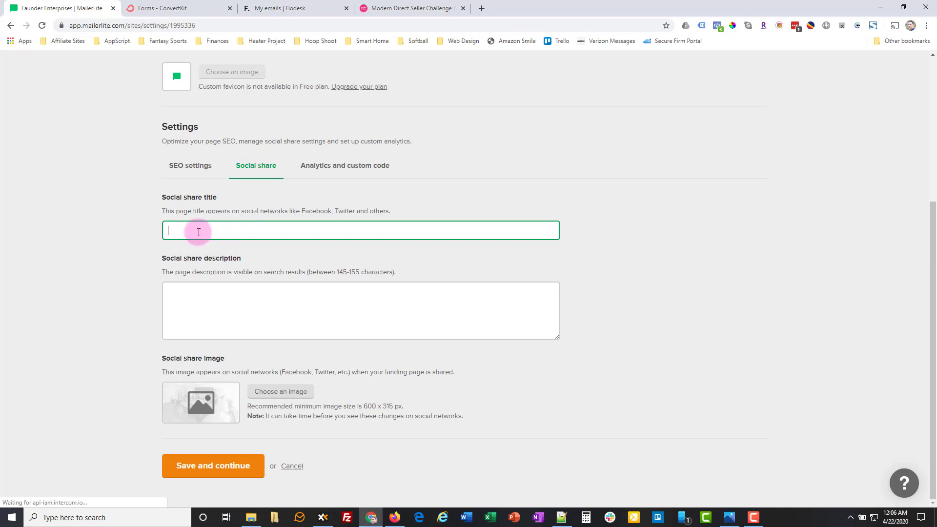
{"action": "left_click", "coordinate": [201, 295]}
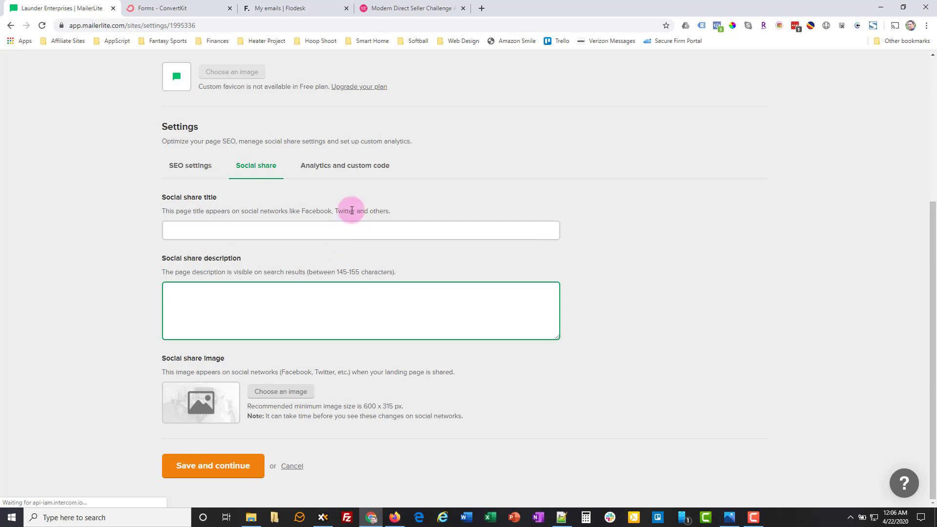
{"action": "left_click", "coordinate": [359, 174]}
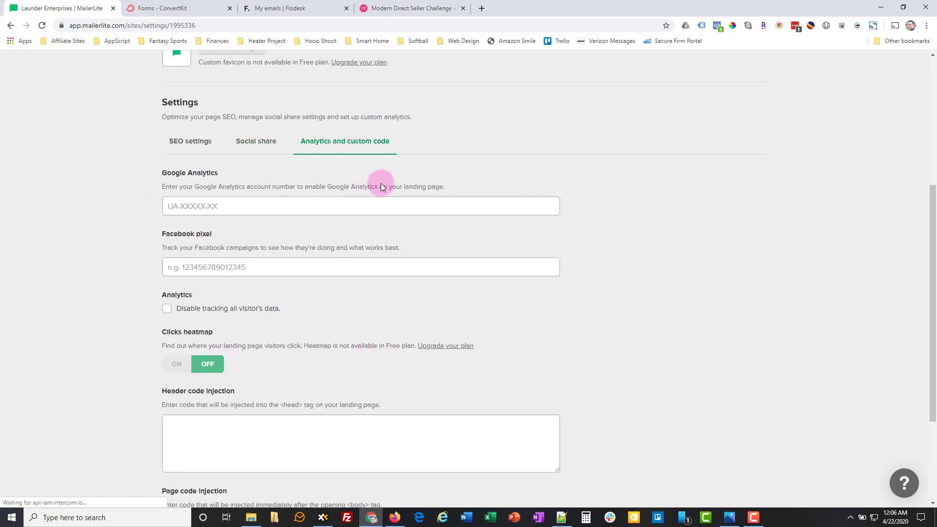
{"action": "scroll", "coordinate": [653, 300], "scroll_direction": "down", "scroll_amount": 2}
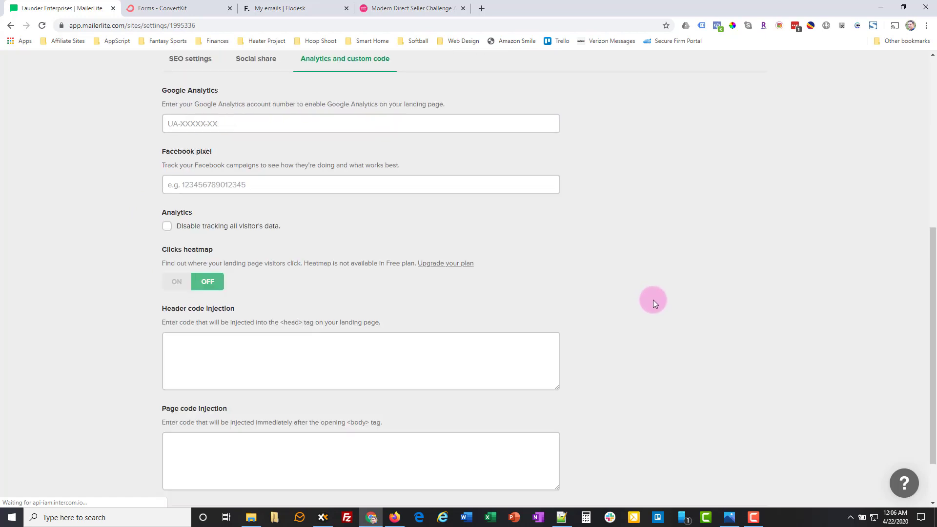
{"action": "scroll", "coordinate": [653, 299], "scroll_direction": "up", "scroll_amount": 3}
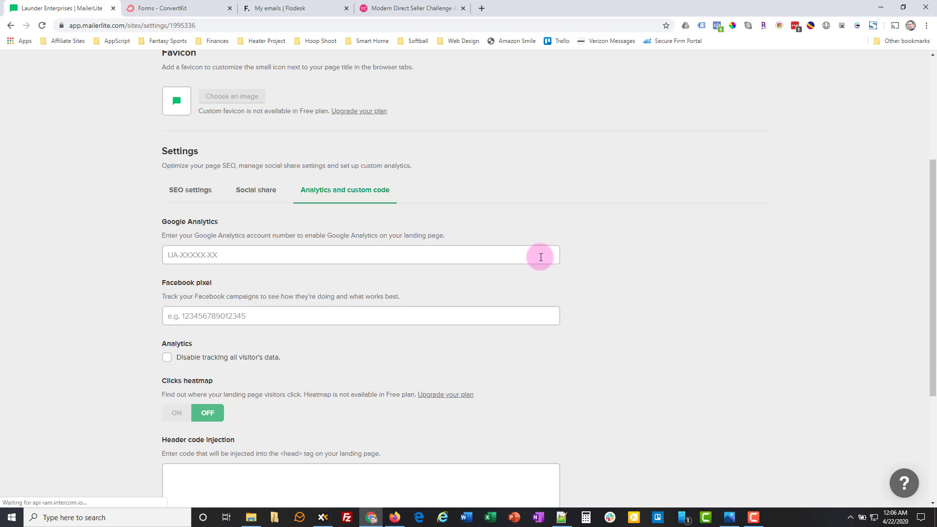
{"action": "scroll", "coordinate": [251, 201], "scroll_direction": "down", "scroll_amount": 1}
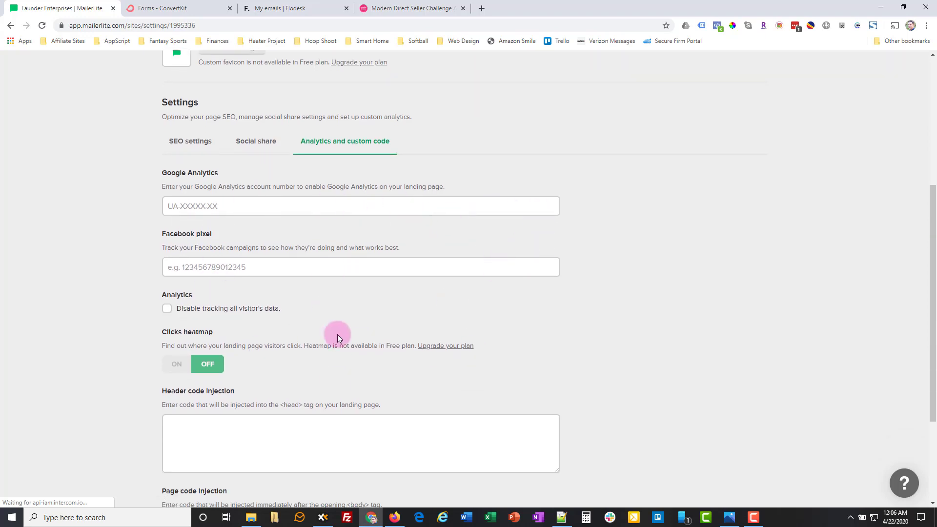
Return to the SEO settings, look over the page settings once more, and save them to reach the landing page overview
{"action": "left_click", "coordinate": [190, 141]}
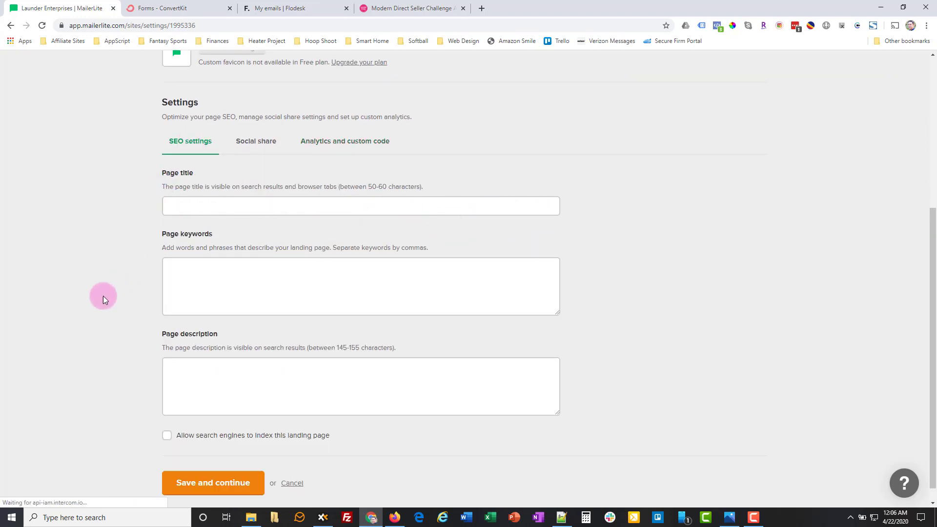
{"action": "scroll", "coordinate": [649, 333], "scroll_direction": "up", "scroll_amount": 5}
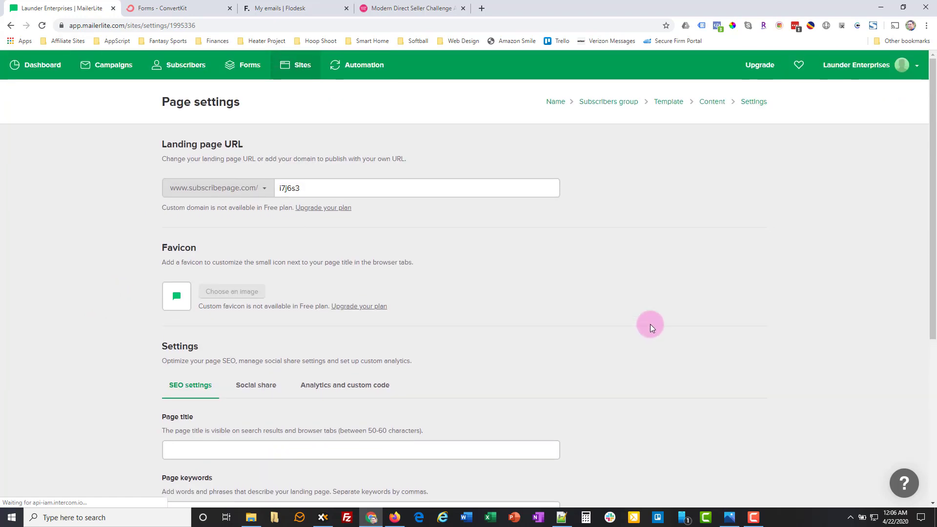
{"action": "scroll", "coordinate": [651, 323], "scroll_direction": "down", "scroll_amount": 5}
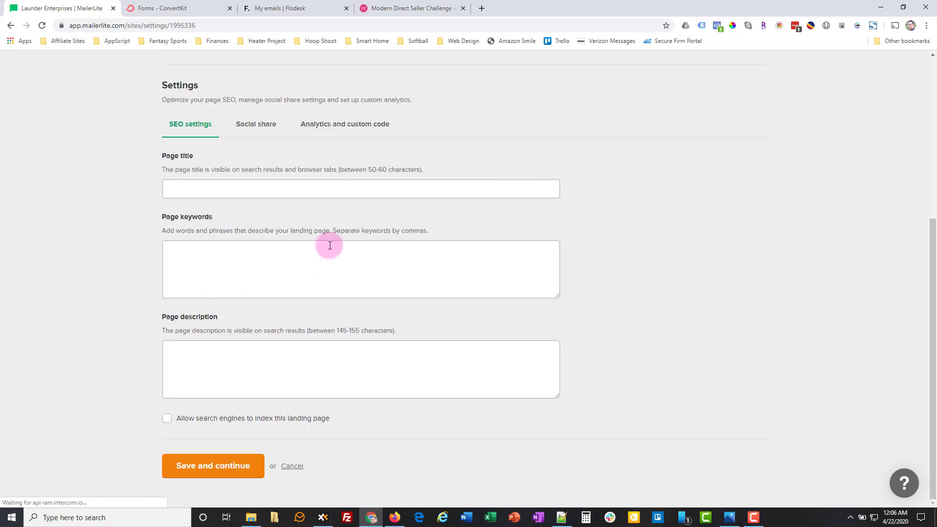
{"action": "left_click", "coordinate": [224, 466]}
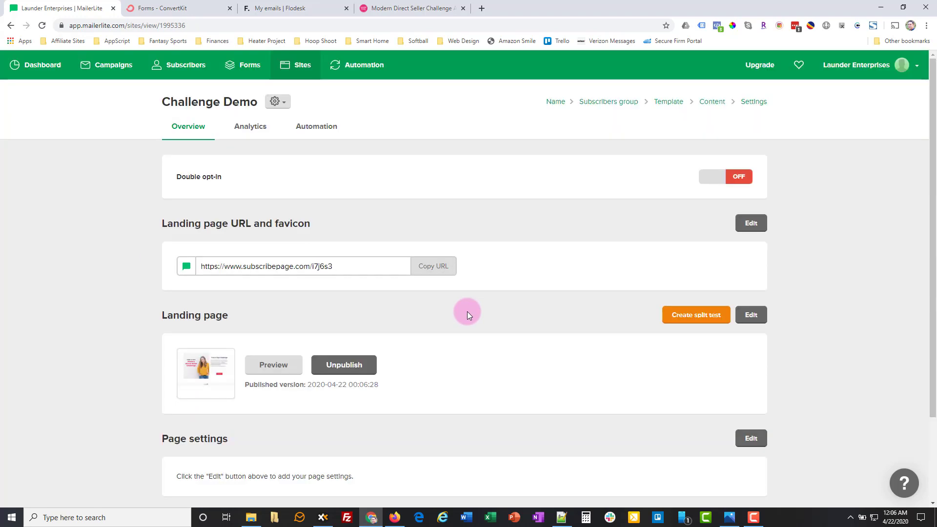
Copy the landing page URL, open it in Firefox to check the published page and its First Name field, and return to MailerLite
{"action": "left_click", "coordinate": [438, 272]}
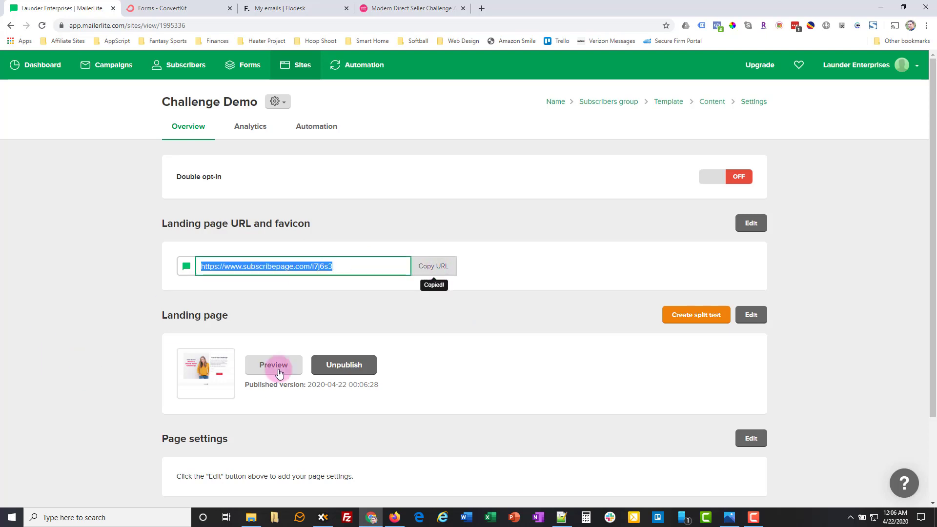
{"action": "left_click", "coordinate": [395, 517]}
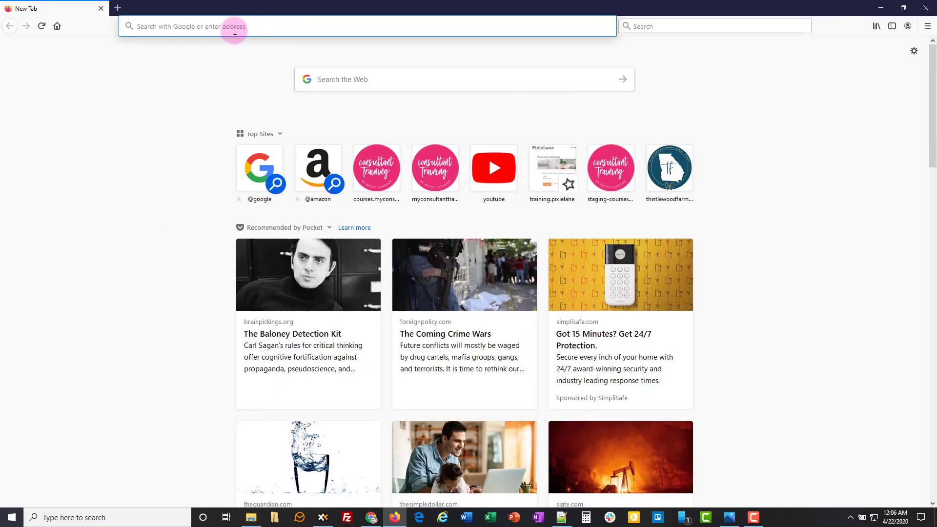
{"action": "left_click", "coordinate": [233, 27]}
{"action": "key", "text": "ctrl+v"}
{"action": "key", "text": "Return"}
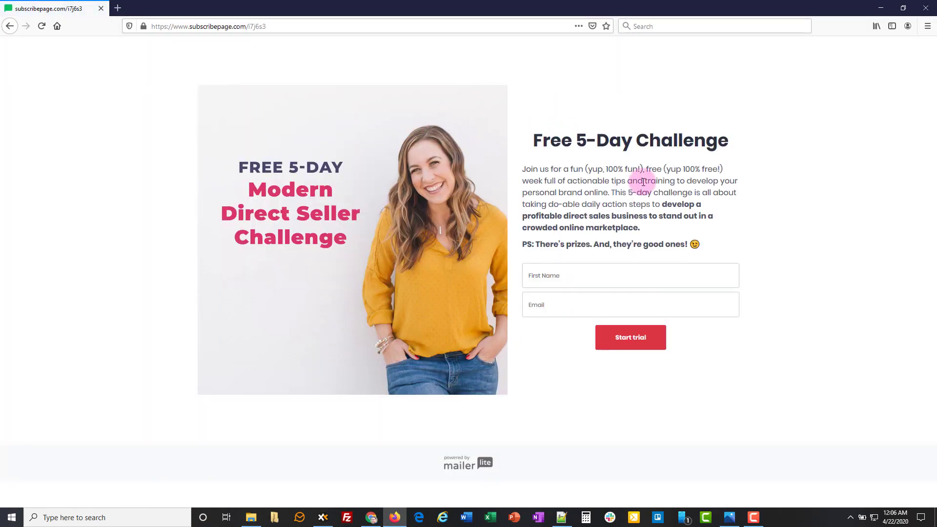
{"action": "left_click", "coordinate": [570, 275]}
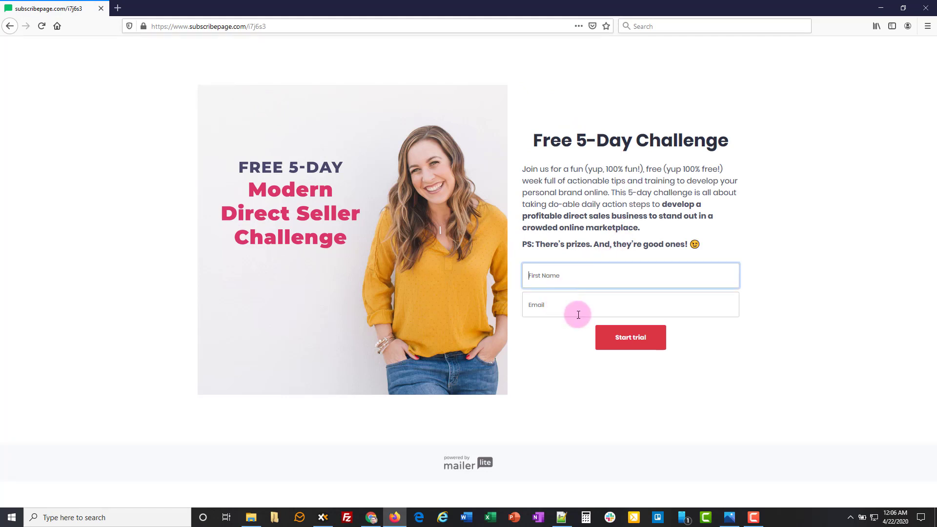
{"action": "left_click", "coordinate": [882, 7]}
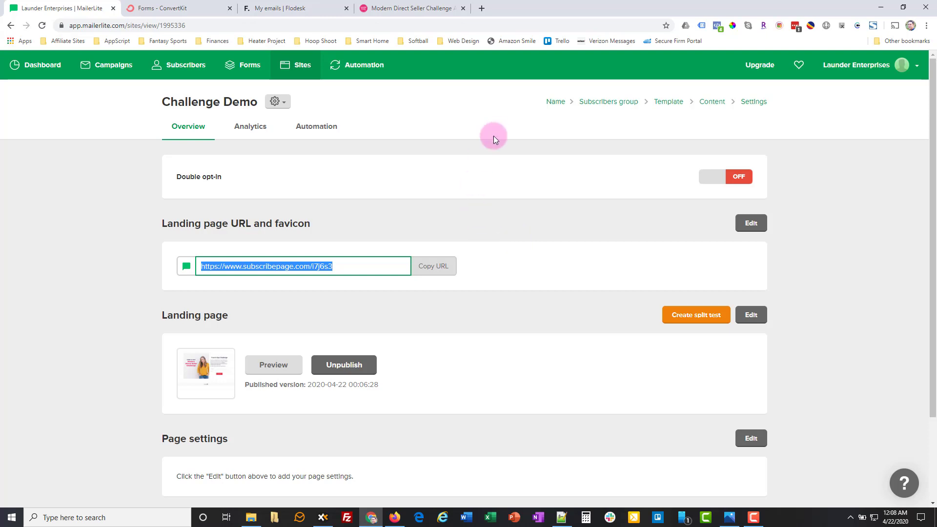
Turn on double opt-in for the landing page and open its confirmation email for editing
{"action": "left_click", "coordinate": [712, 177]}
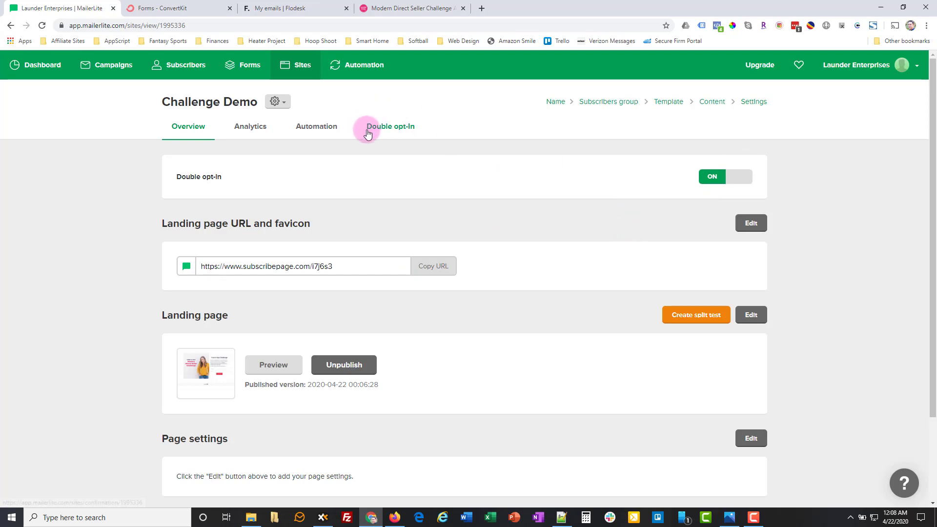
{"action": "left_click", "coordinate": [396, 136]}
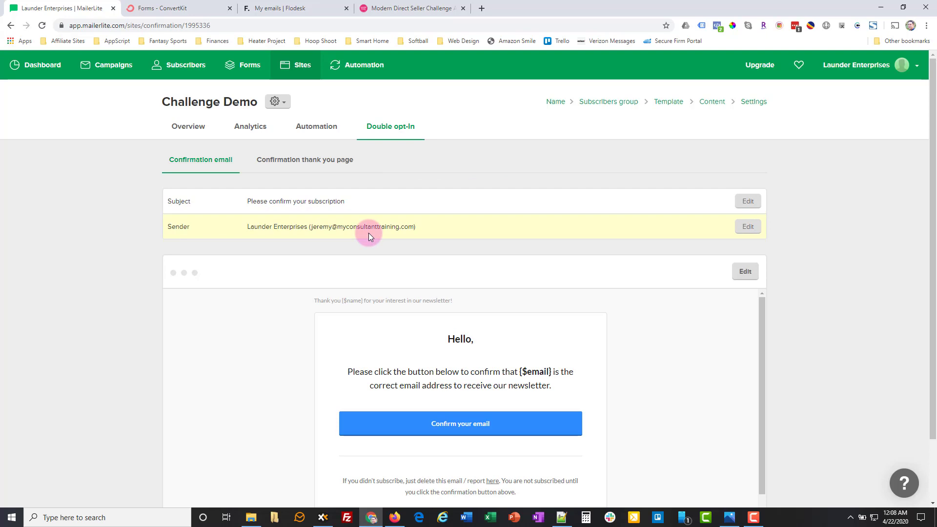
{"action": "scroll", "coordinate": [518, 220], "scroll_direction": "down", "scroll_amount": 2}
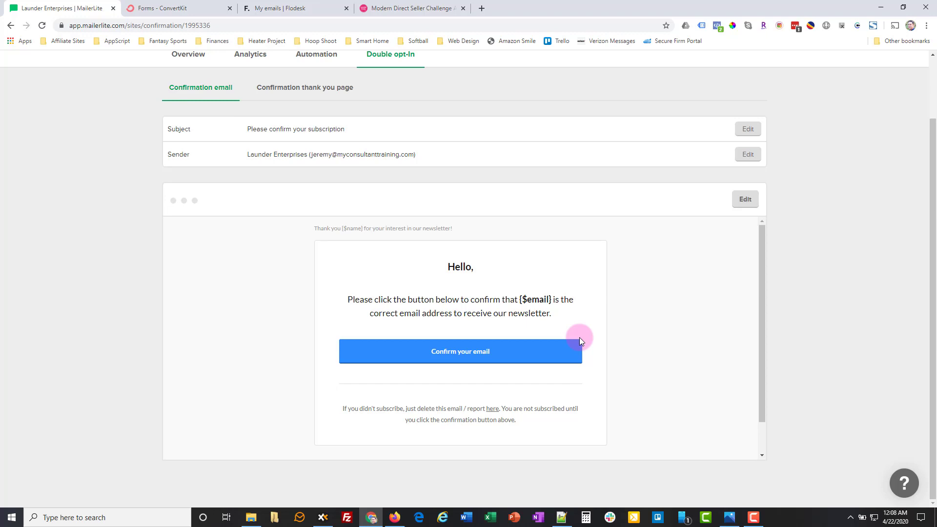
{"action": "left_click", "coordinate": [744, 200]}
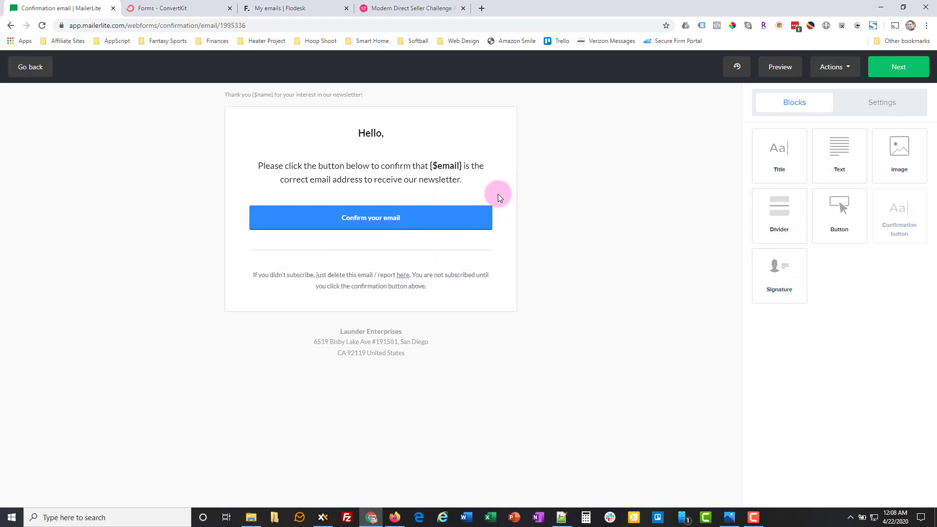
Change the confirmation email's body text to "Please click the button below to join the challenge."
{"action": "left_click", "coordinate": [380, 170]}
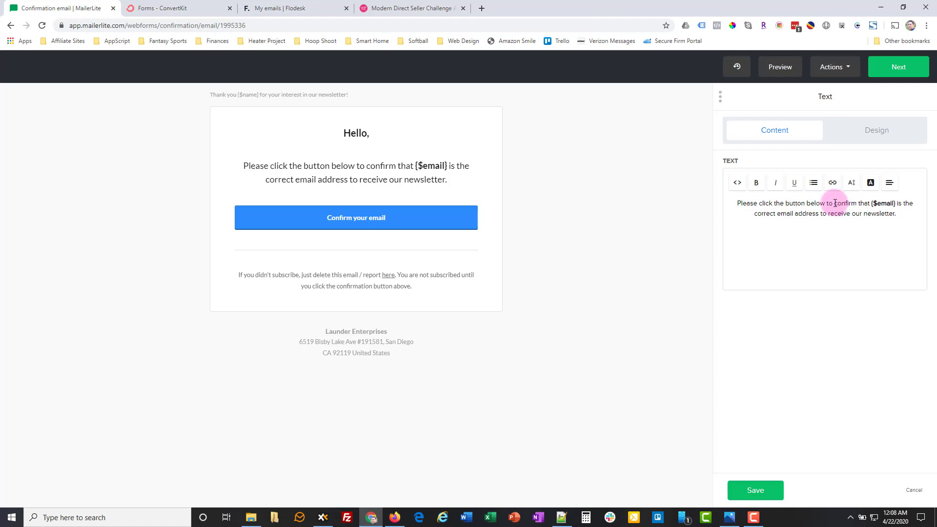
{"action": "left_click_drag", "start_coordinate": [835, 203], "coordinate": [896, 213]}
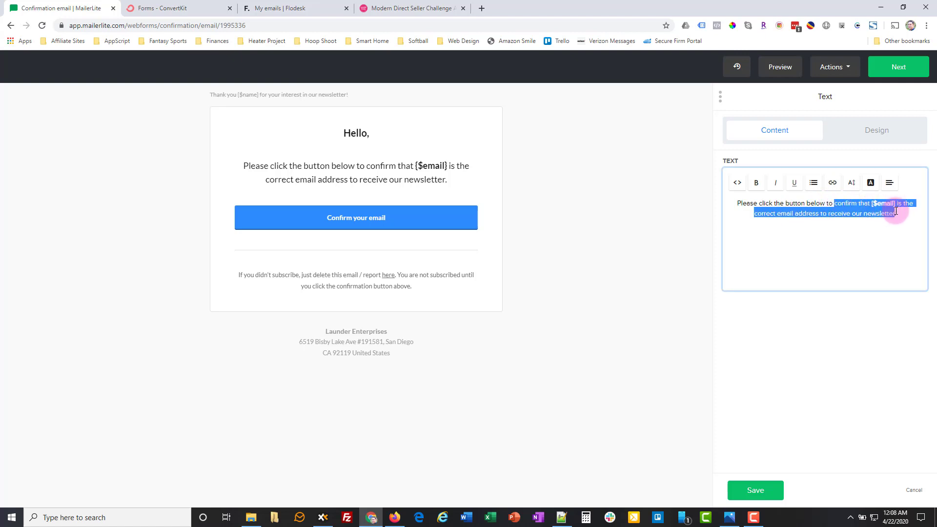
{"action": "key", "text": "BackSpace"}
{"action": "type", "text": "join the challe"}
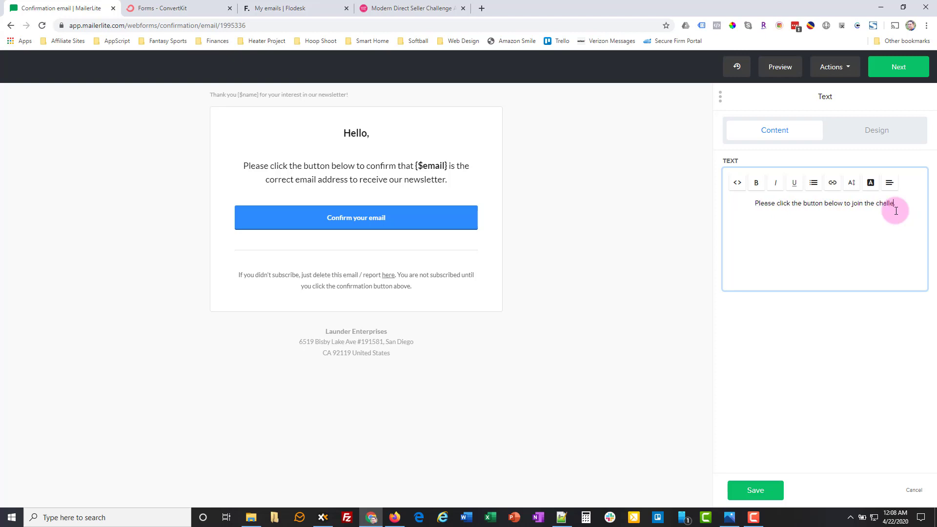
{"action": "type", "text": "nge."}
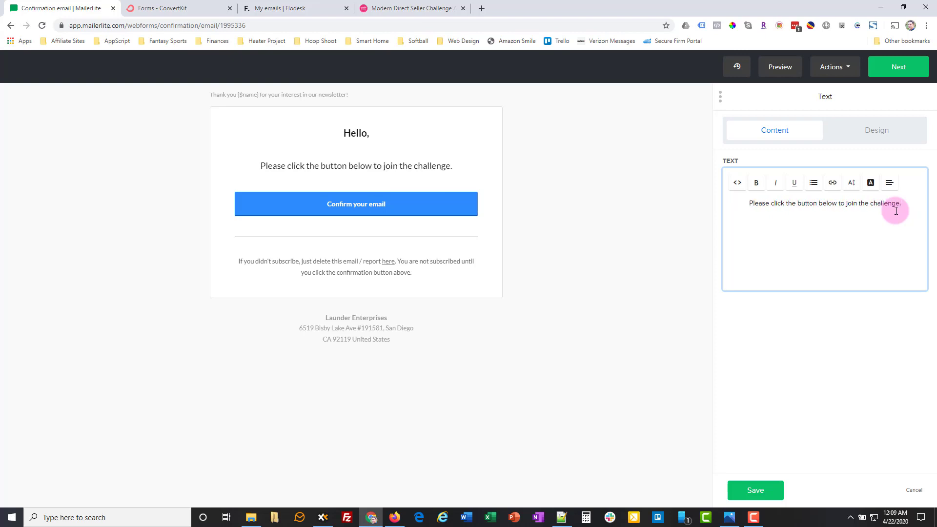
Change the confirmation button's label to "Join the challenge!"
{"action": "left_click", "coordinate": [388, 207]}
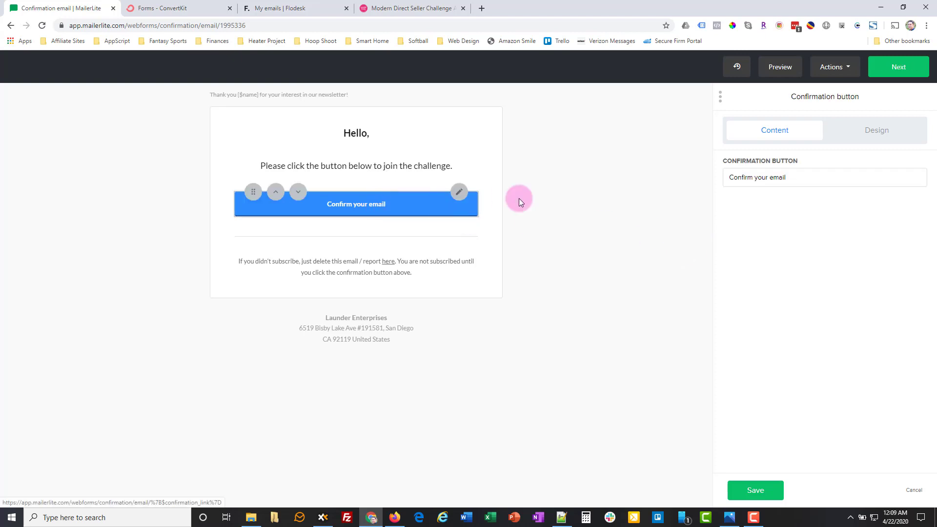
{"action": "left_click_drag", "start_coordinate": [790, 178], "coordinate": [716, 183]}
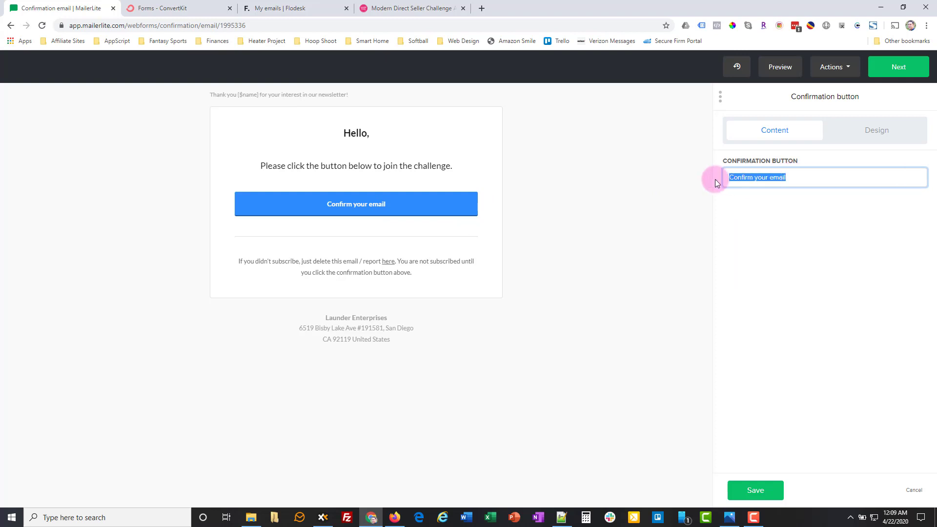
{"action": "type", "text": "Join the challeng"}
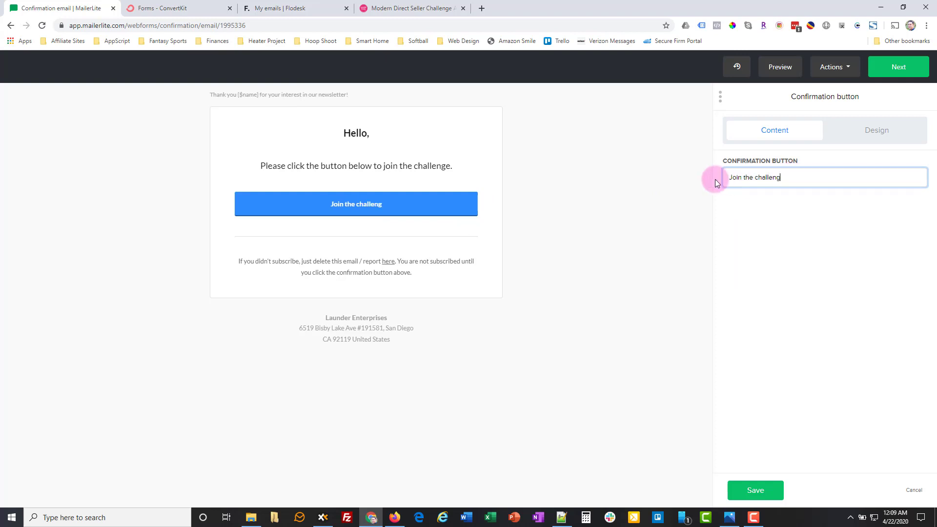
{"action": "type", "text": "e!"}
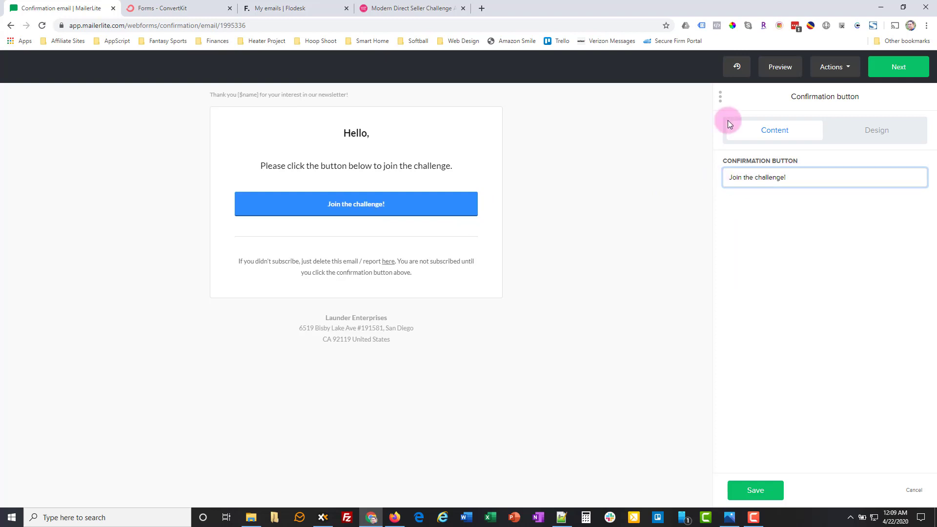
Set the confirmation button's background color to the recent red #dc3545
{"action": "left_click", "coordinate": [881, 127]}
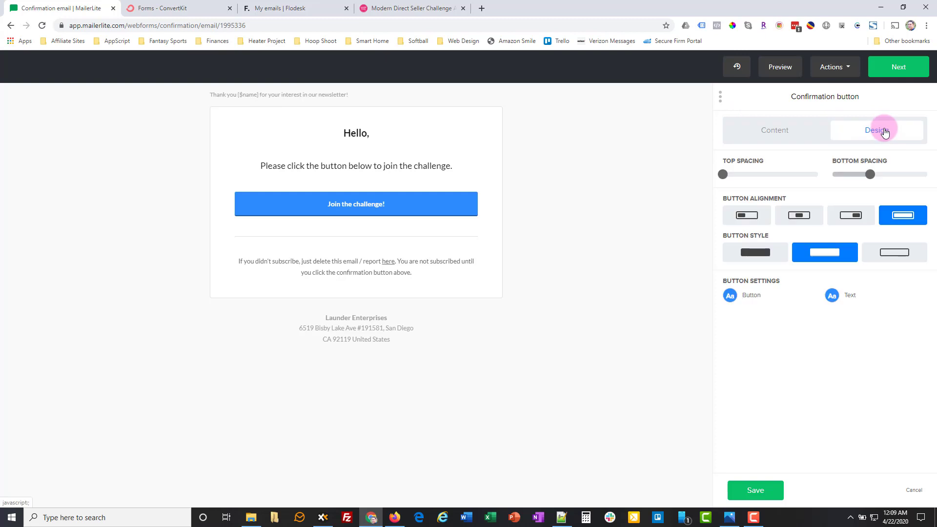
{"action": "left_click", "coordinate": [730, 296]}
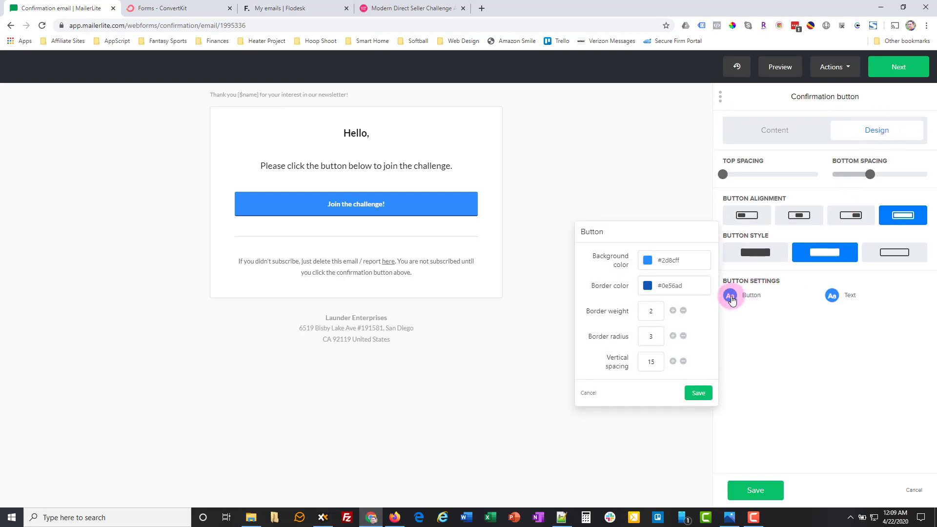
{"action": "left_click", "coordinate": [674, 261]}
{"action": "left_click", "coordinate": [641, 299]}
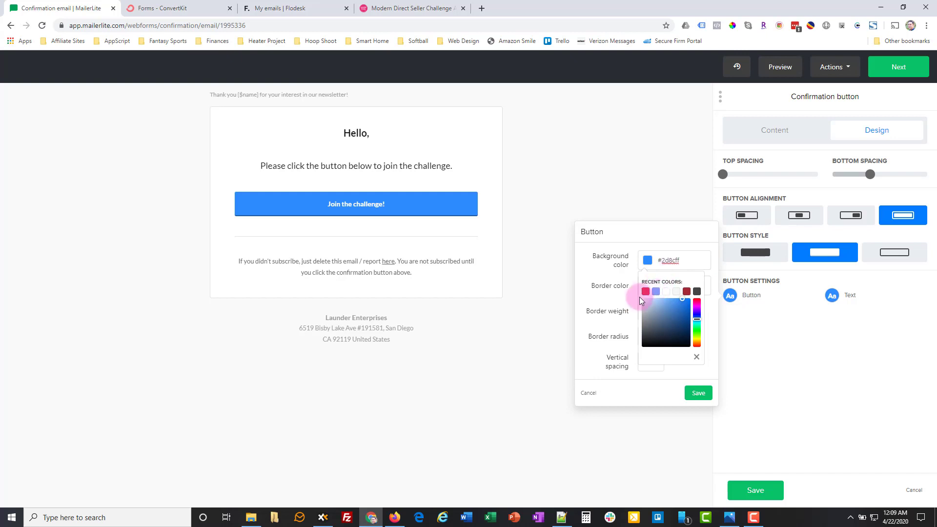
{"action": "left_click", "coordinate": [667, 239]}
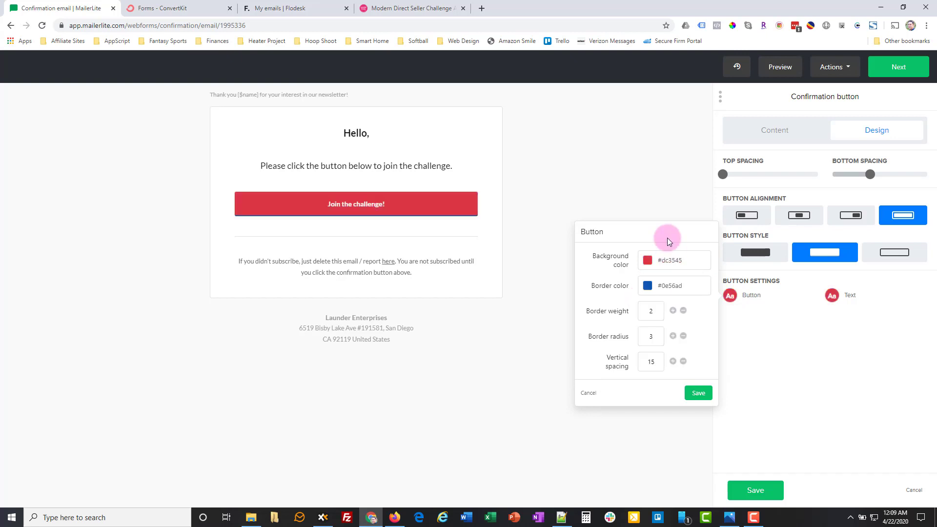
Match the confirmation button's border color to its red background and save the finished confirmation email
{"action": "left_click", "coordinate": [665, 283]}
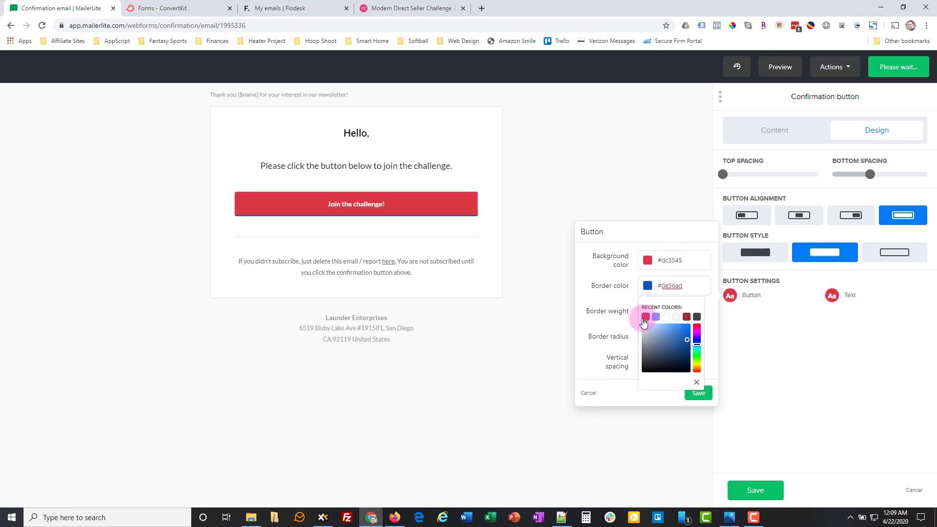
{"action": "left_click", "coordinate": [645, 316]}
{"action": "left_click", "coordinate": [698, 393]}
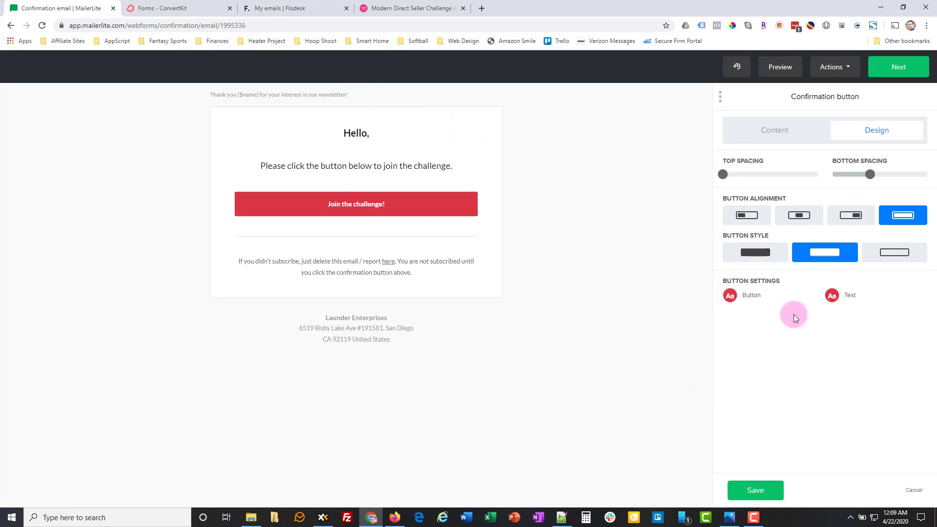
{"action": "left_click", "coordinate": [755, 491]}
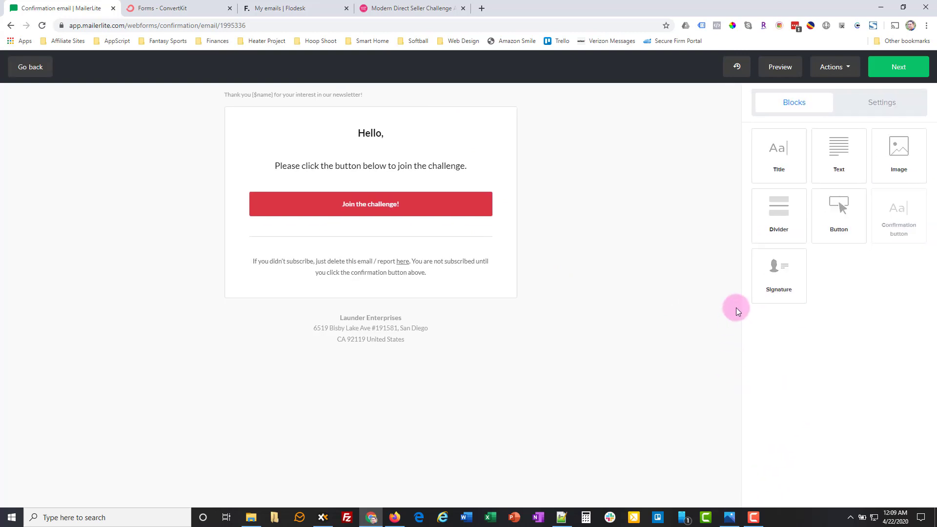
{"action": "left_click", "coordinate": [891, 69]}
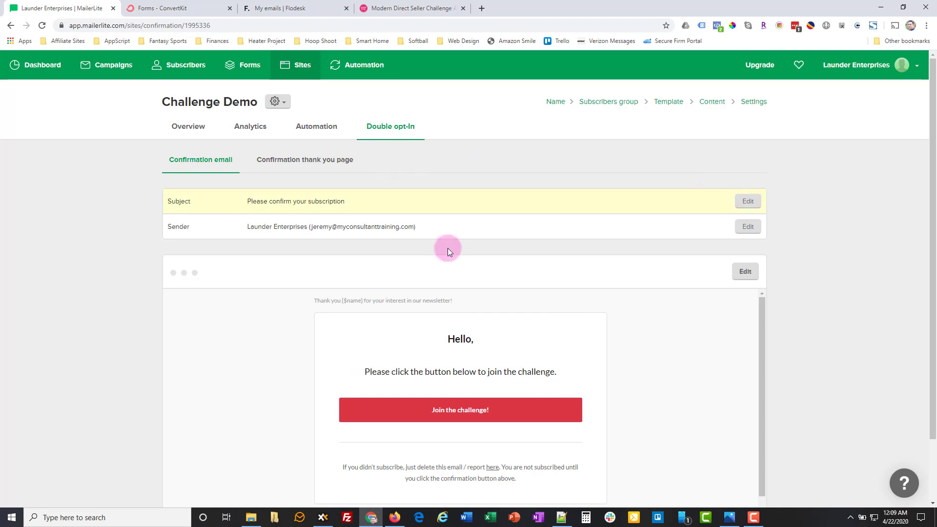
Review the confirmation thank you page and its option for using your own landing page, and return to the landing page overview
{"action": "left_click", "coordinate": [327, 161]}
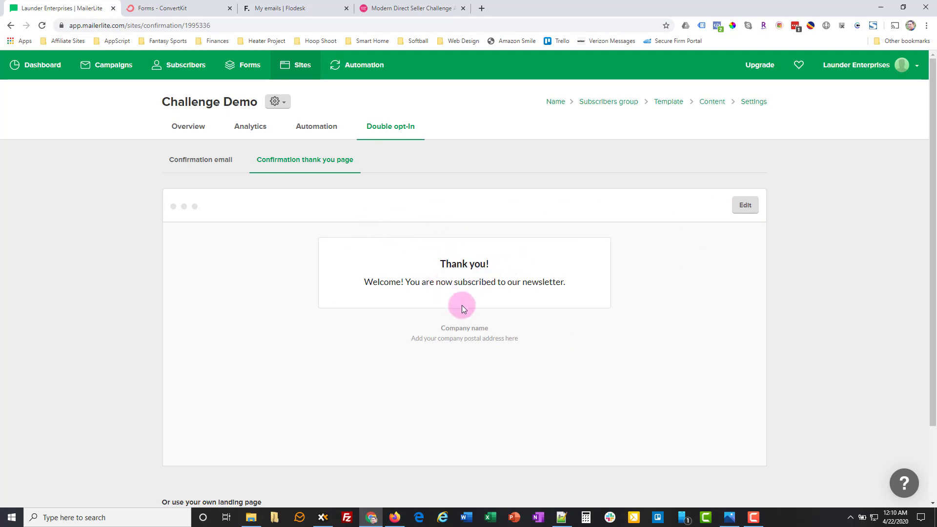
{"action": "scroll", "coordinate": [563, 245], "scroll_direction": "down", "scroll_amount": 2}
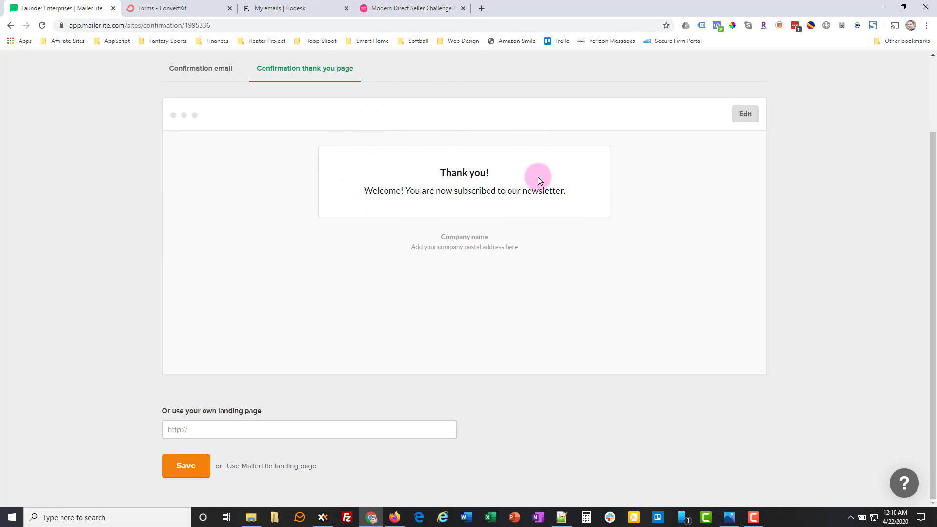
{"action": "left_click", "coordinate": [219, 432]}
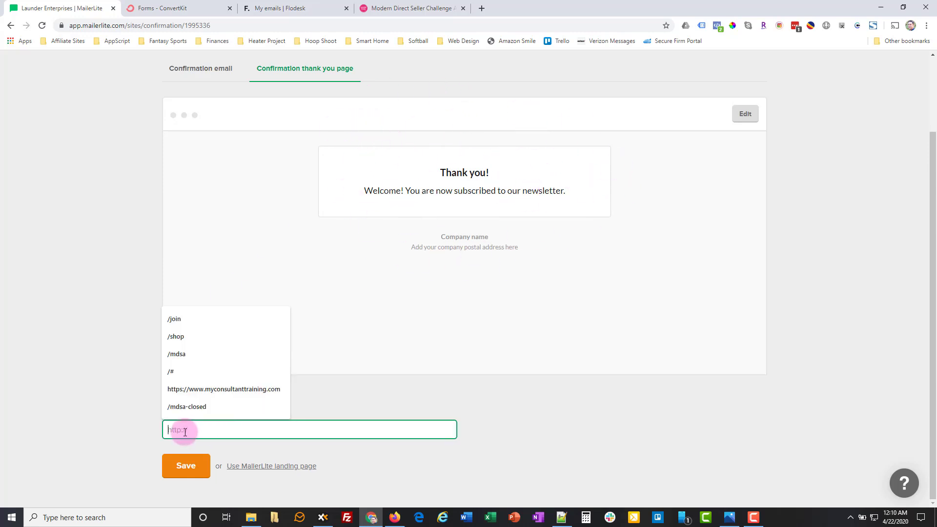
{"action": "left_click", "coordinate": [446, 406]}
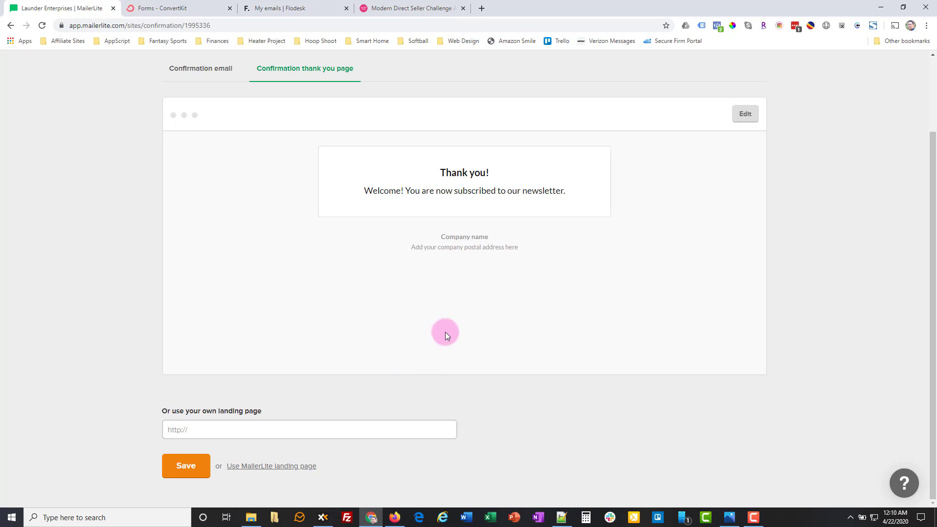
{"action": "scroll", "coordinate": [414, 255], "scroll_direction": "up", "scroll_amount": 2}
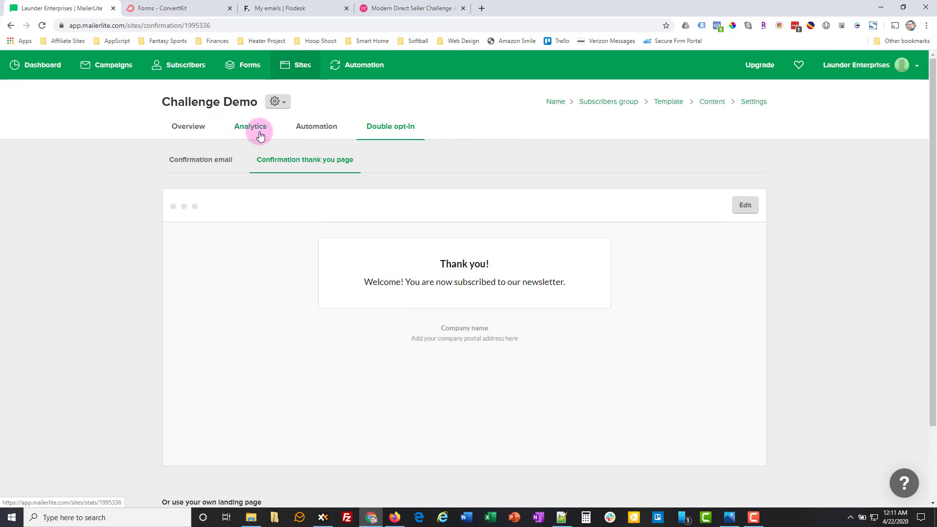
{"action": "left_click", "coordinate": [179, 126]}
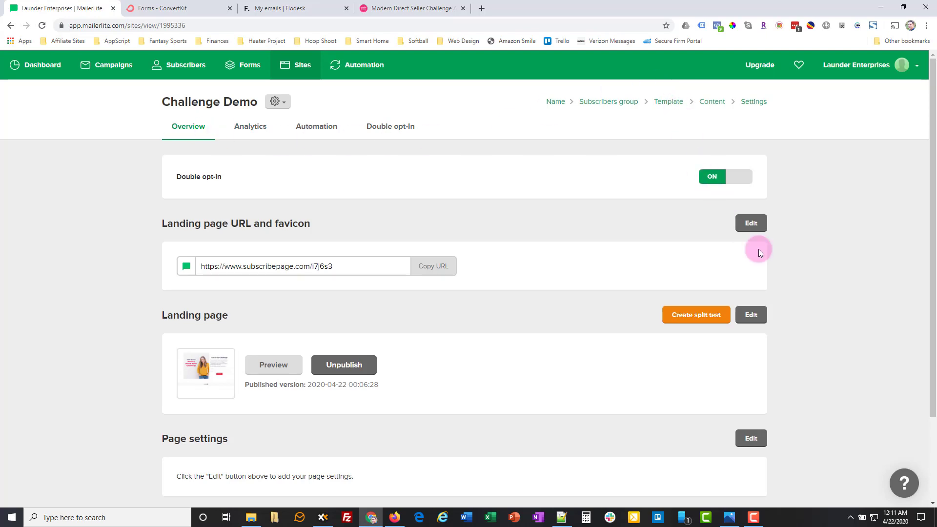
Switch to ConvertKit and start creating a new landing page
{"action": "left_click", "coordinate": [165, 11]}
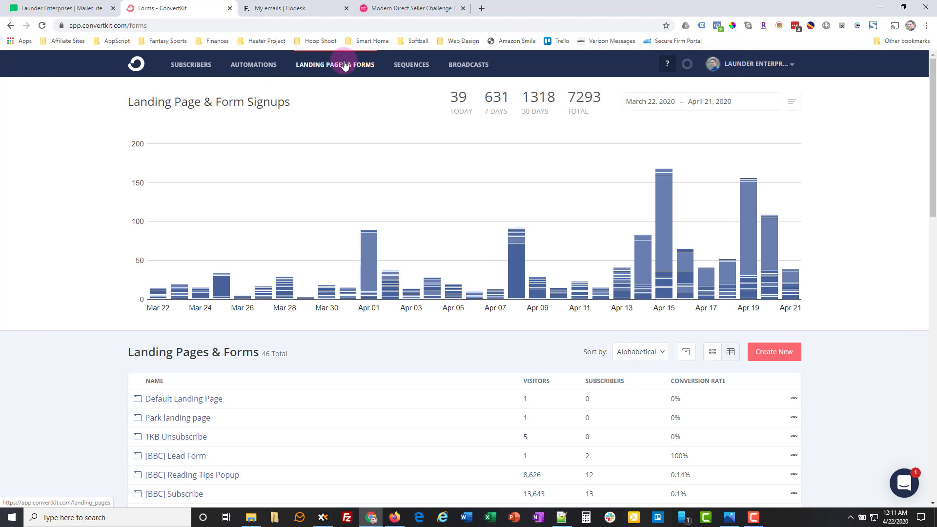
{"action": "left_click", "coordinate": [773, 352]}
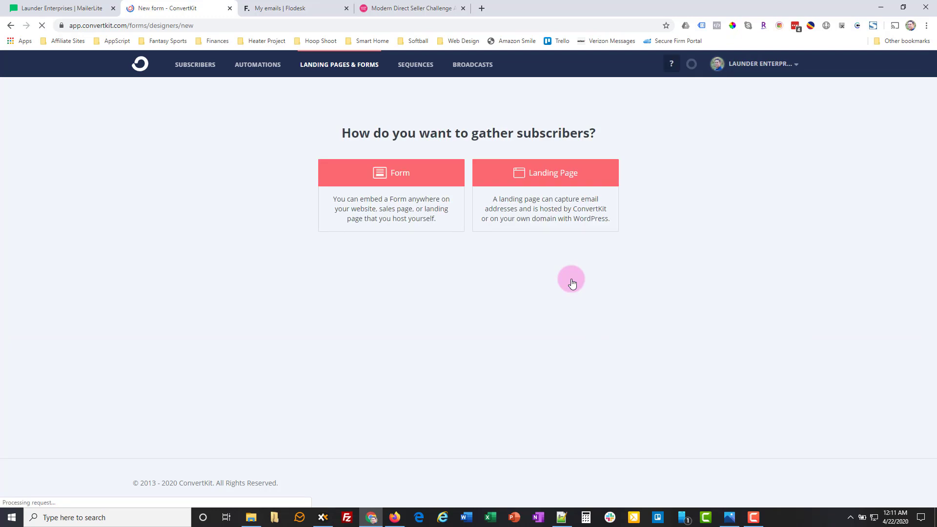
{"action": "left_click", "coordinate": [559, 176]}
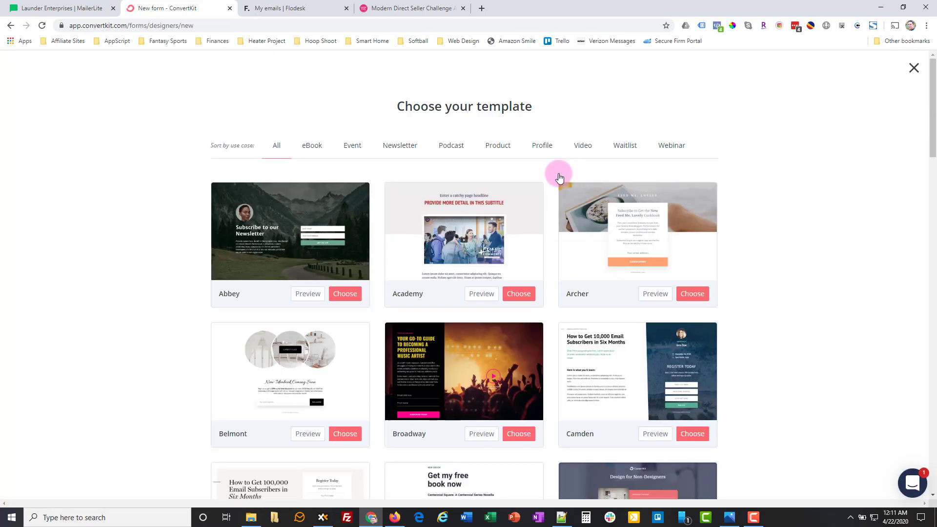
Browse the landing page templates and choose the Park template
{"action": "scroll", "coordinate": [719, 268], "scroll_direction": "down", "scroll_amount": 2}
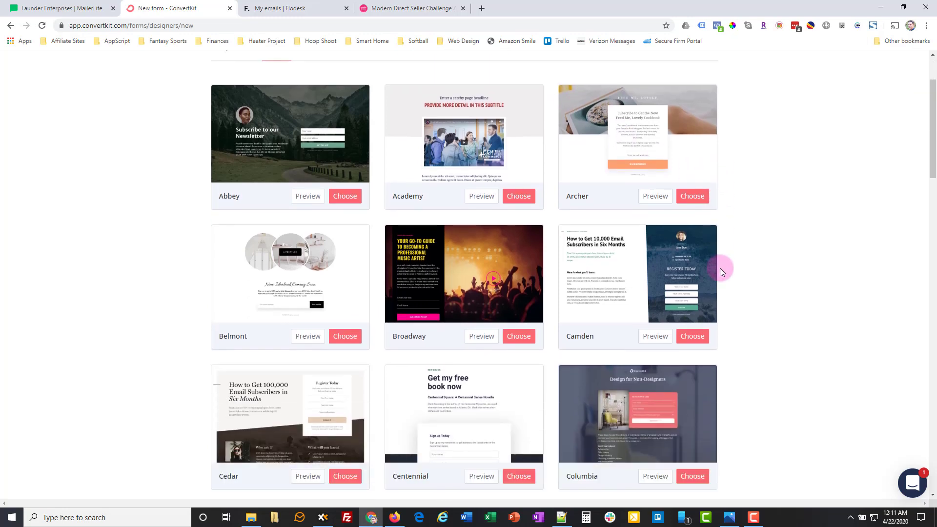
{"action": "scroll", "coordinate": [719, 268], "scroll_direction": "down", "scroll_amount": 3}
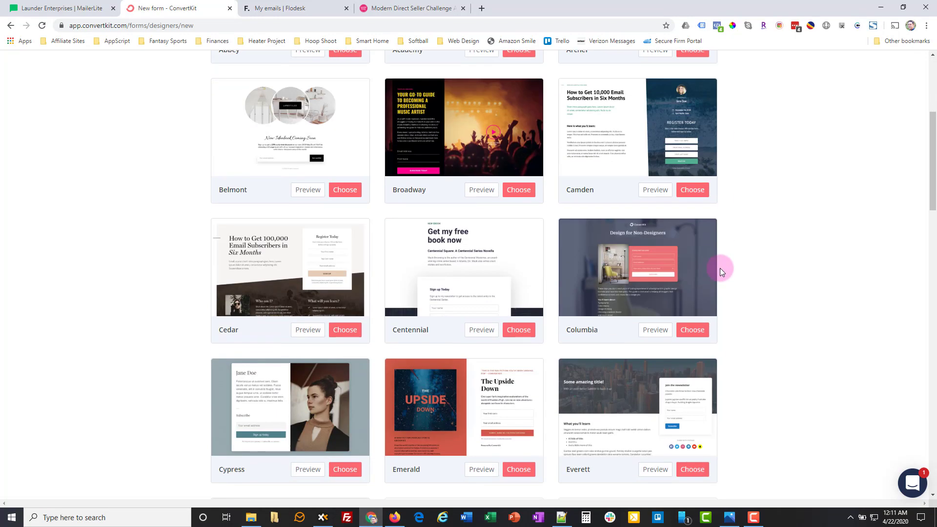
{"action": "scroll", "coordinate": [626, 291], "scroll_direction": "down", "scroll_amount": 8}
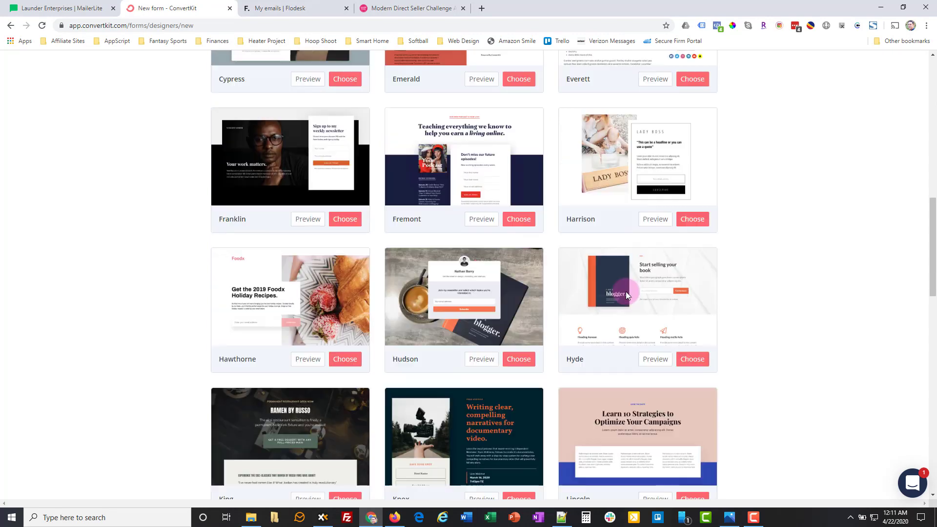
{"action": "scroll", "coordinate": [626, 291], "scroll_direction": "down", "scroll_amount": 2}
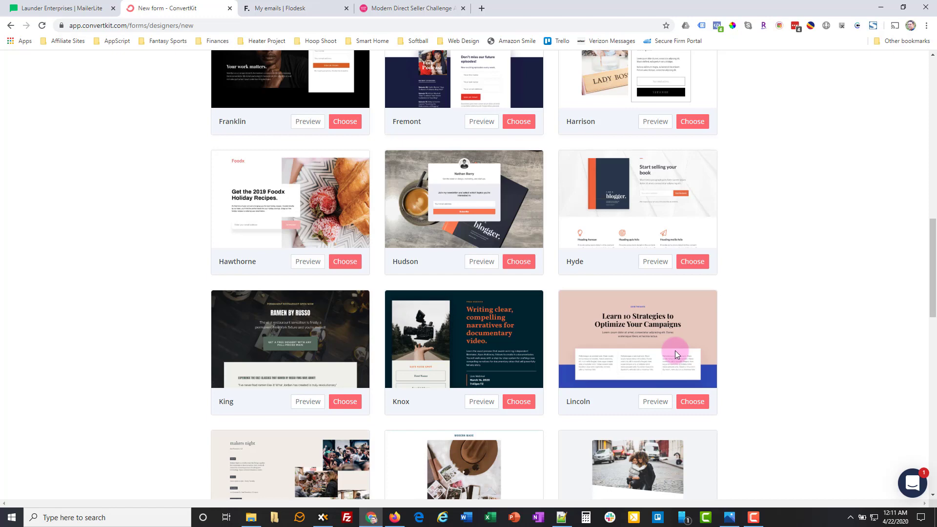
{"action": "scroll", "coordinate": [675, 350], "scroll_direction": "down", "scroll_amount": 4}
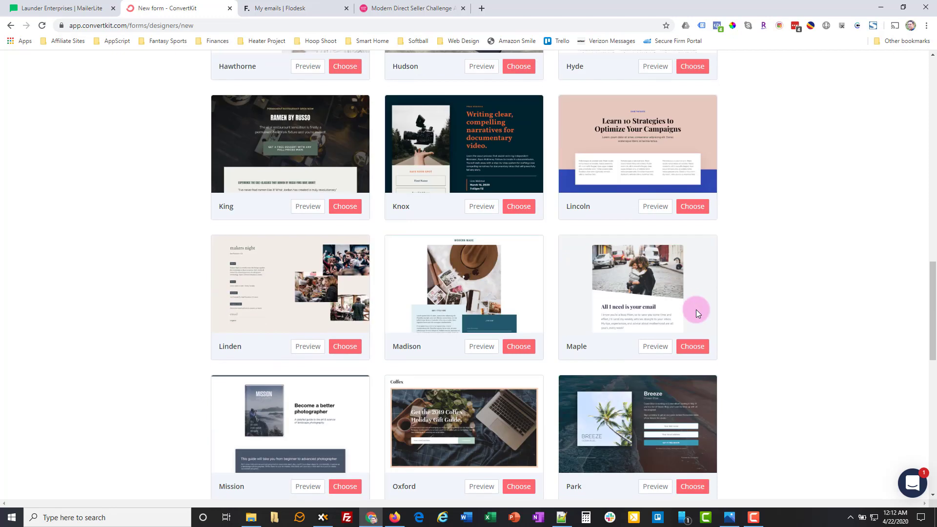
{"action": "scroll", "coordinate": [628, 305], "scroll_direction": "down", "scroll_amount": 6}
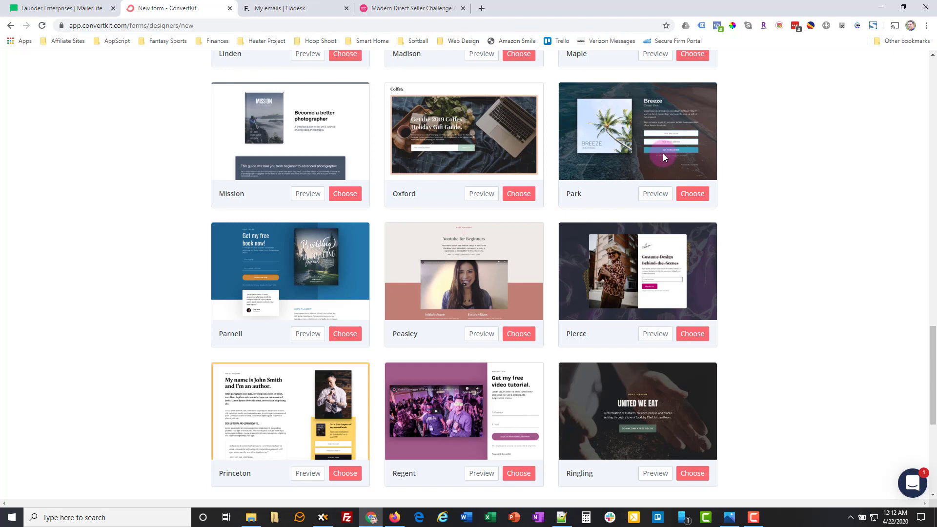
{"action": "left_click", "coordinate": [693, 195]}
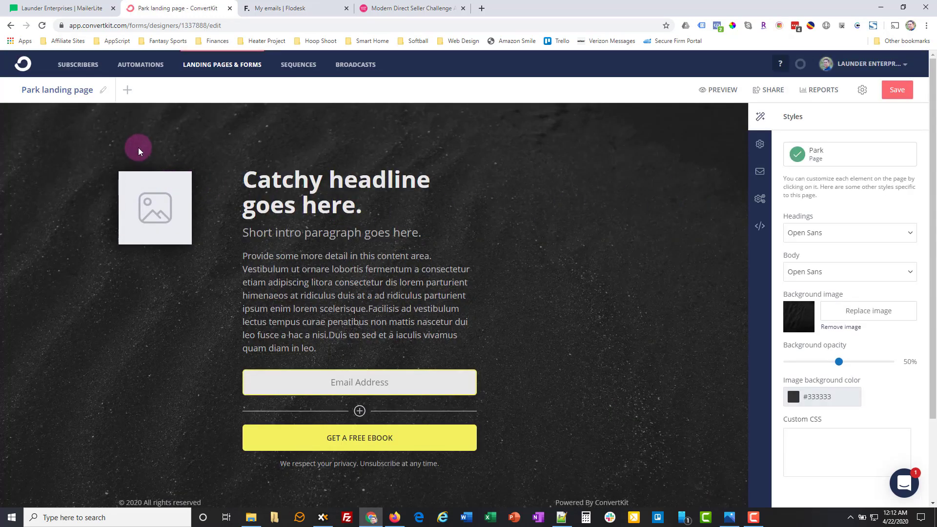
Fill the image placeholder with the recently uploaded square "Free 5-Day Modern Direct Seller Challenge" picture
{"action": "left_click", "coordinate": [165, 216]}
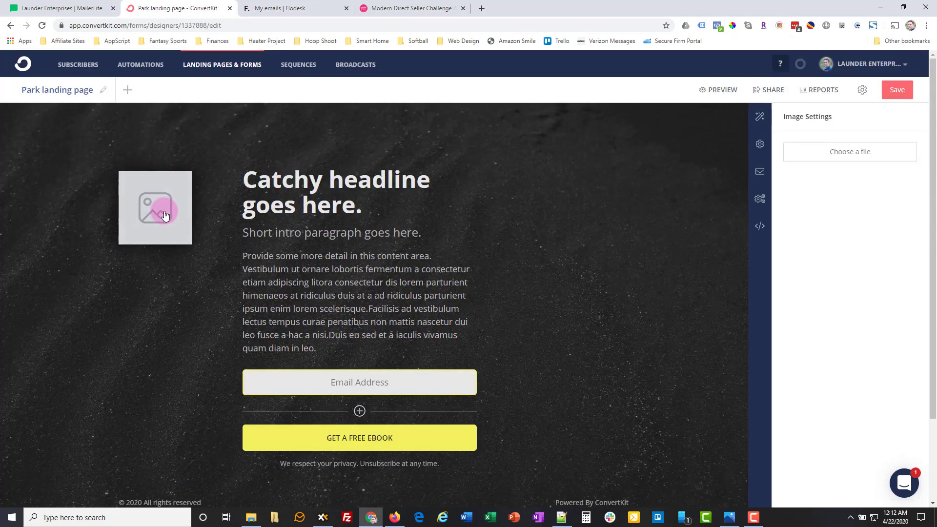
{"action": "left_click", "coordinate": [842, 152]}
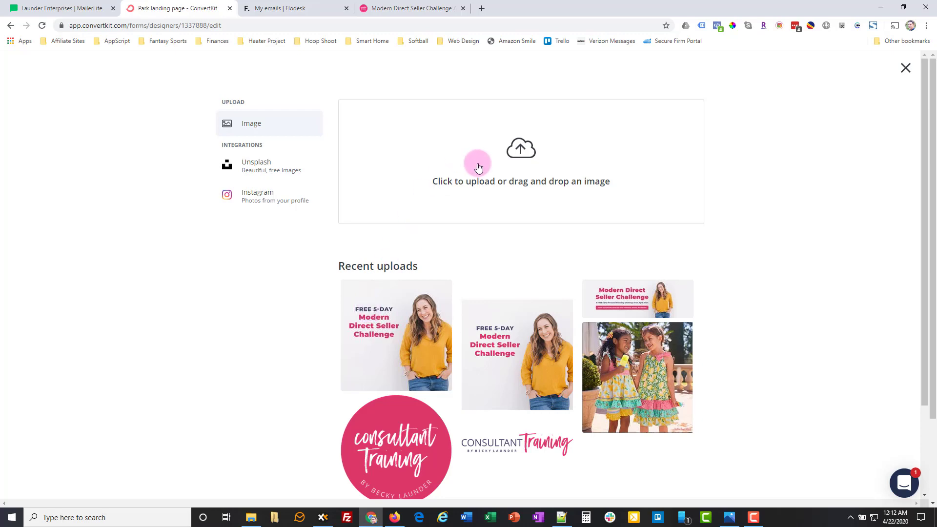
{"action": "left_click", "coordinate": [402, 316]}
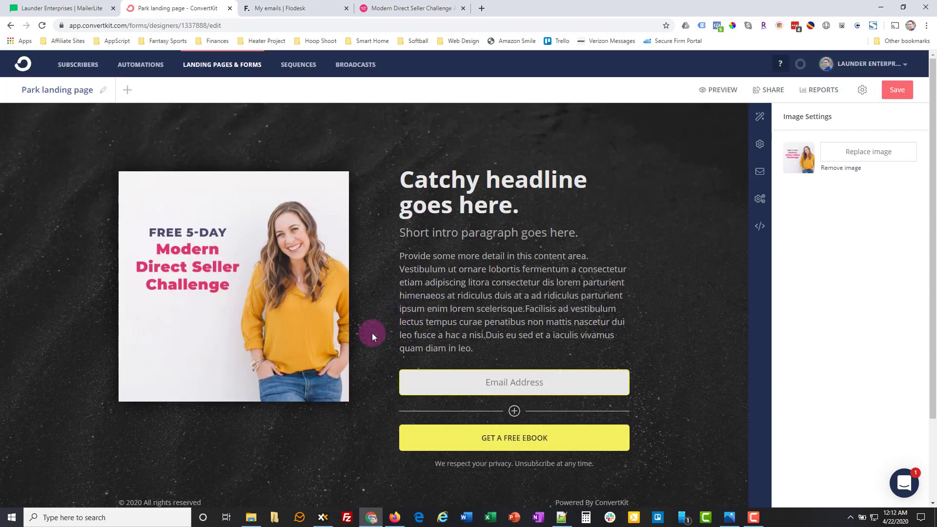
Replace the placeholder headline with "Free 5-Day Challenge"
{"action": "left_click", "coordinate": [514, 180]}
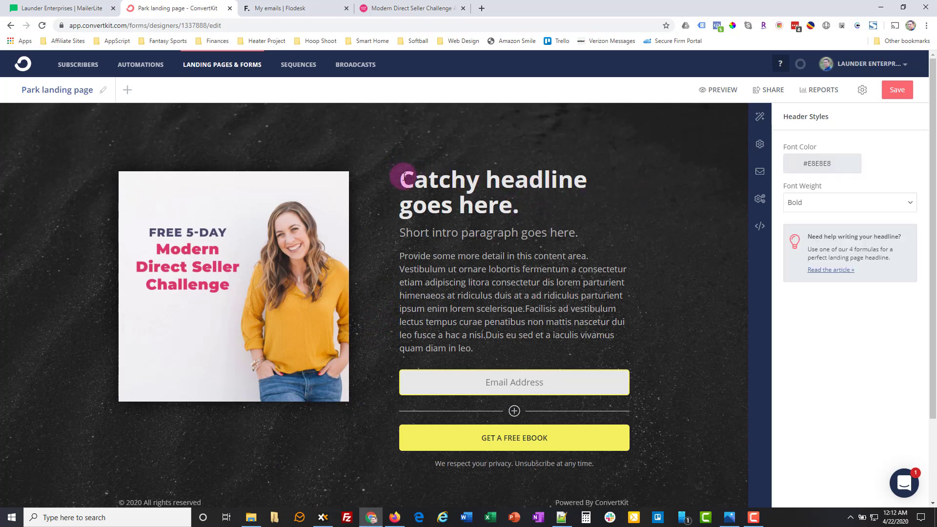
{"action": "left_click_drag", "start_coordinate": [402, 178], "coordinate": [519, 218]}
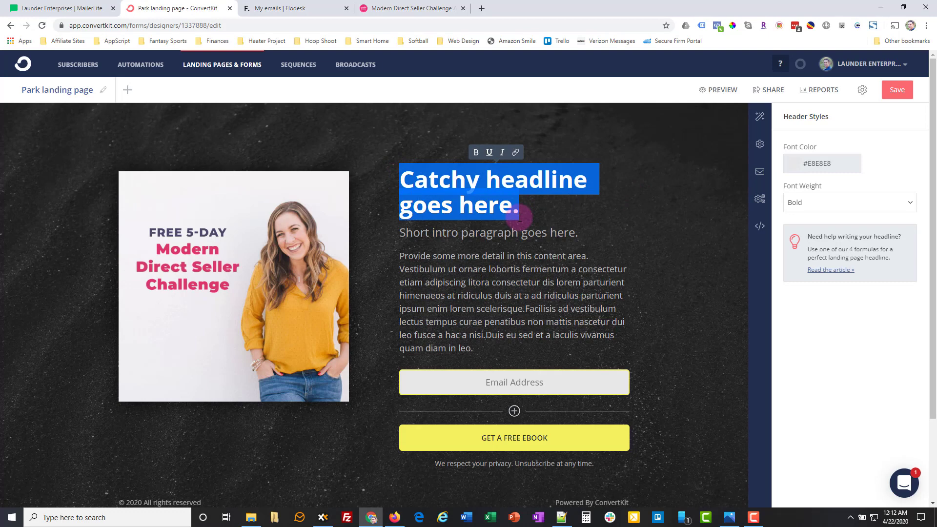
{"action": "type", "text": "Free 5-Day Challenge"}
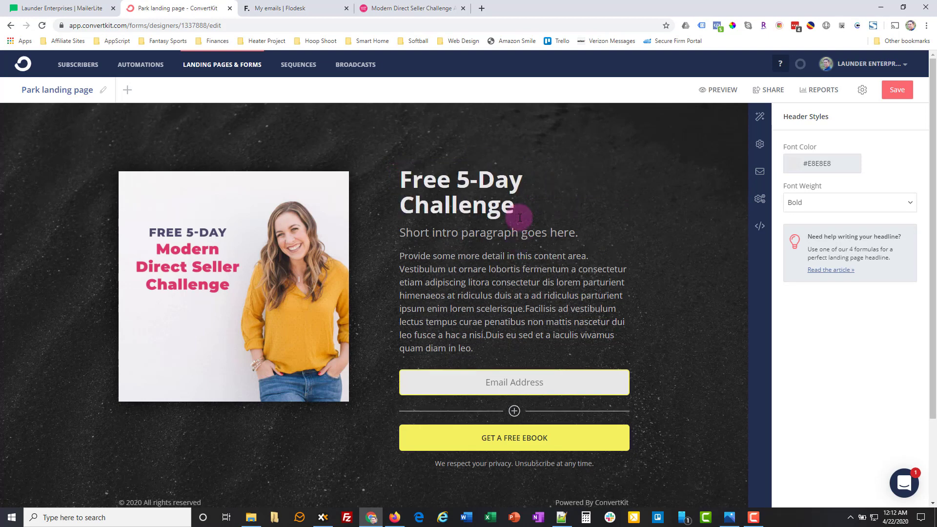
Replace the placeholder detail paragraph with the challenge website's text from "Join us for a fun (yup, 100% fun!)" through the PS about prizes
{"action": "left_click", "coordinate": [378, 8]}
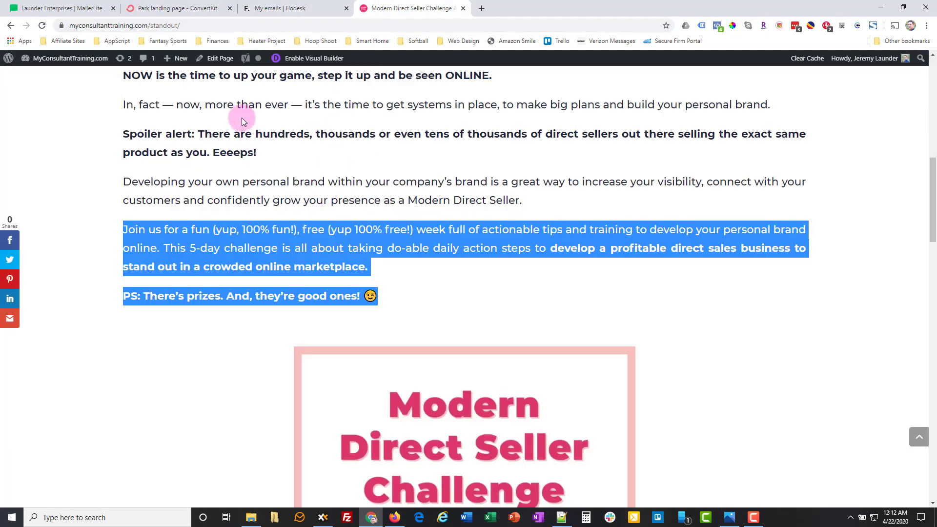
{"action": "left_click", "coordinate": [197, 8]}
{"action": "left_click", "coordinate": [436, 256]}
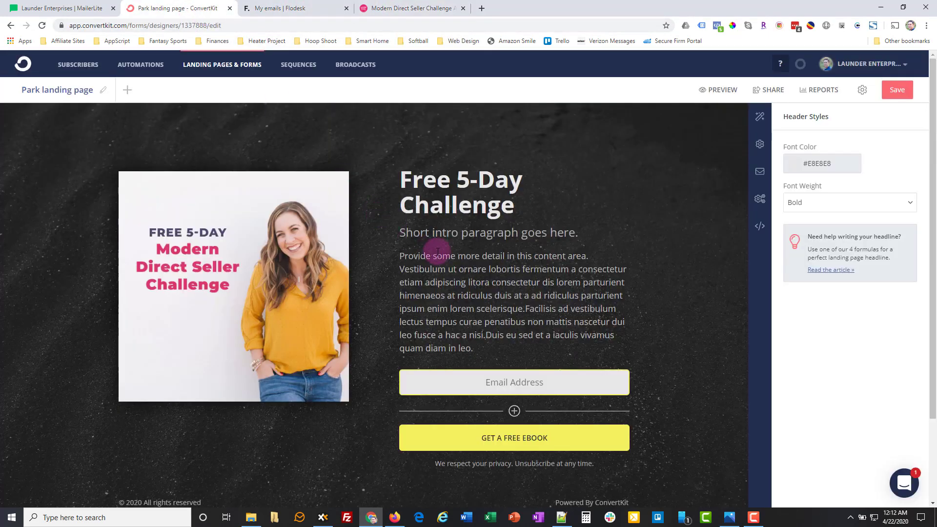
{"action": "left_click_drag", "start_coordinate": [491, 349], "coordinate": [392, 254]}
{"action": "type", "text": "Join us for a fun (yup, 100% fun!), free (yup 100% free!) week full of actionable tips and training to develop your personal brand online. This 5-day challenge is all about taking do-able daily action steps to develop a profitable direct sales business to stand out in a crowded online marketplace. PS: There’s prizes. And, they’re good ones! 😉"}
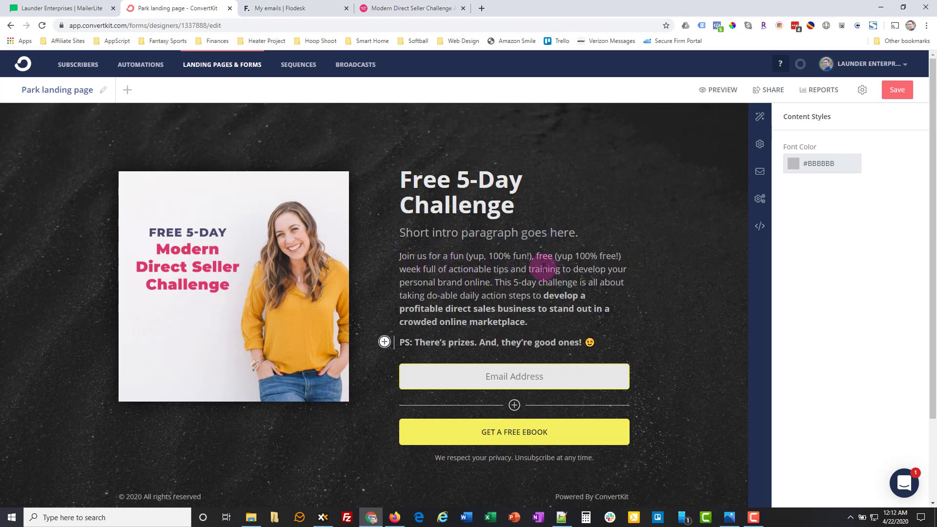
Set the page's image background color to #ffffff and remove the dark background image
{"action": "scroll", "coordinate": [578, 192], "scroll_direction": "down", "scroll_amount": 2}
{"action": "scroll", "coordinate": [577, 192], "scroll_direction": "up", "scroll_amount": 2}
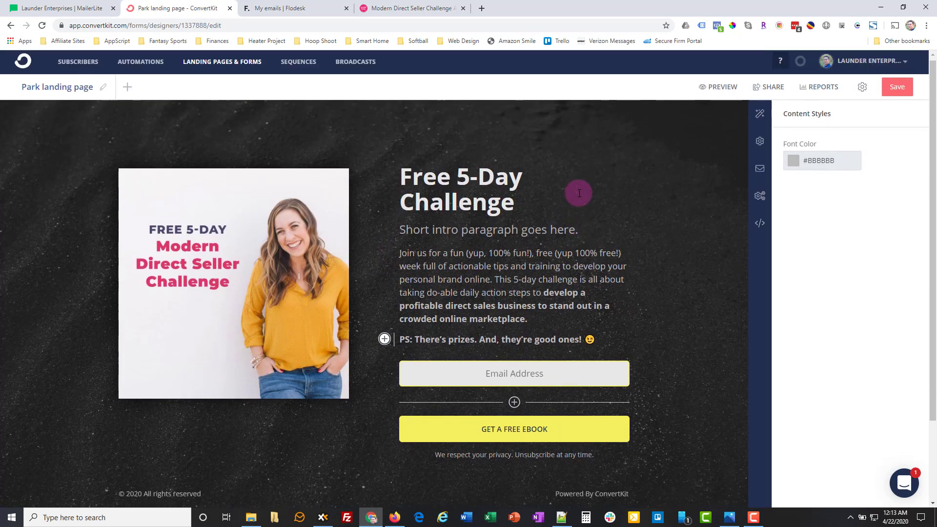
{"action": "scroll", "coordinate": [566, 185], "scroll_direction": "down", "scroll_amount": 1}
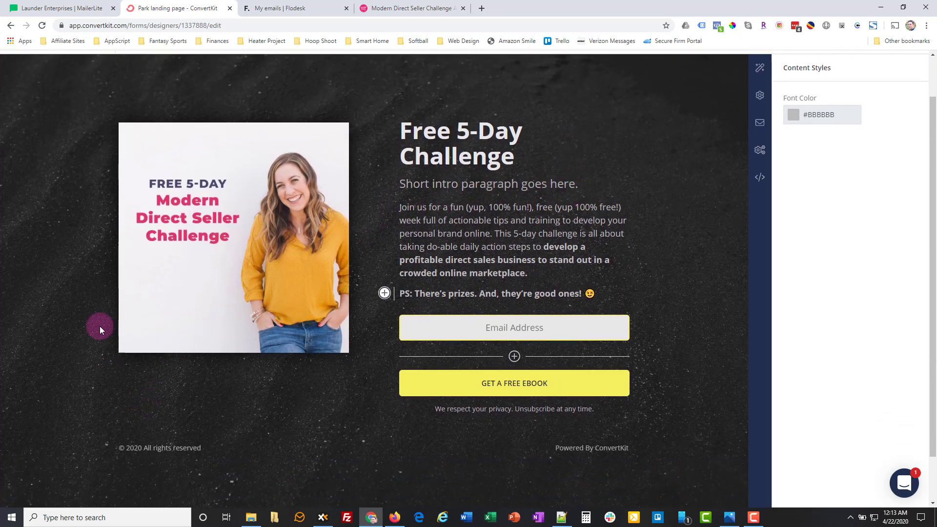
{"action": "left_click", "coordinate": [80, 181]}
{"action": "left_click", "coordinate": [760, 68]}
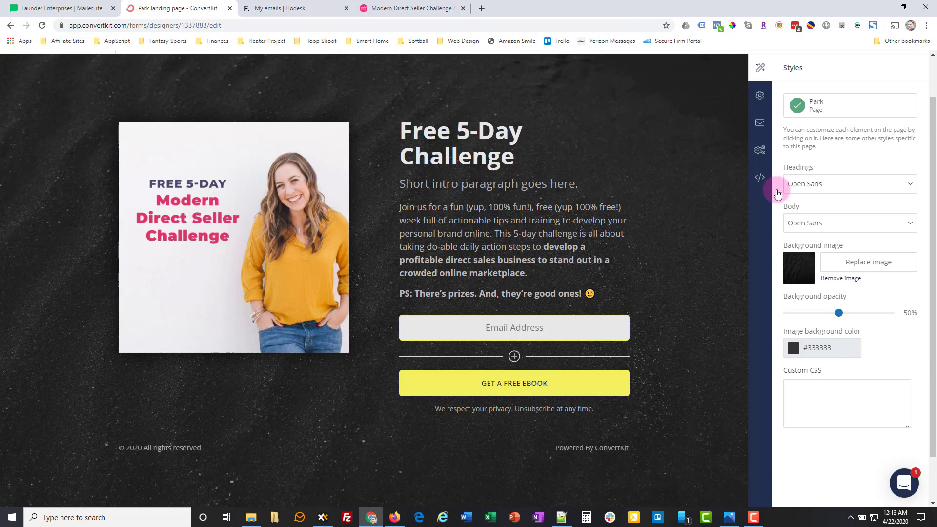
{"action": "left_click", "coordinate": [830, 349]}
{"action": "double_click", "coordinate": [836, 351]}
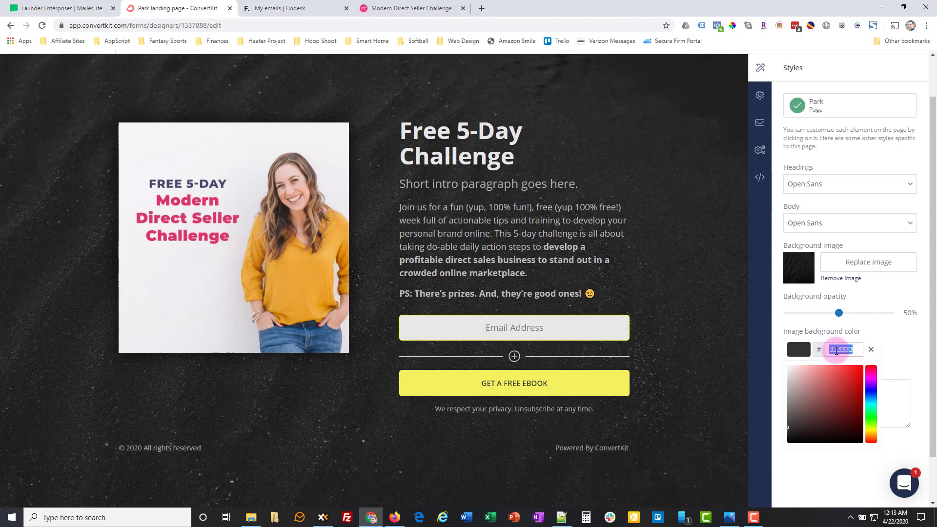
{"action": "type", "text": "ffffff"}
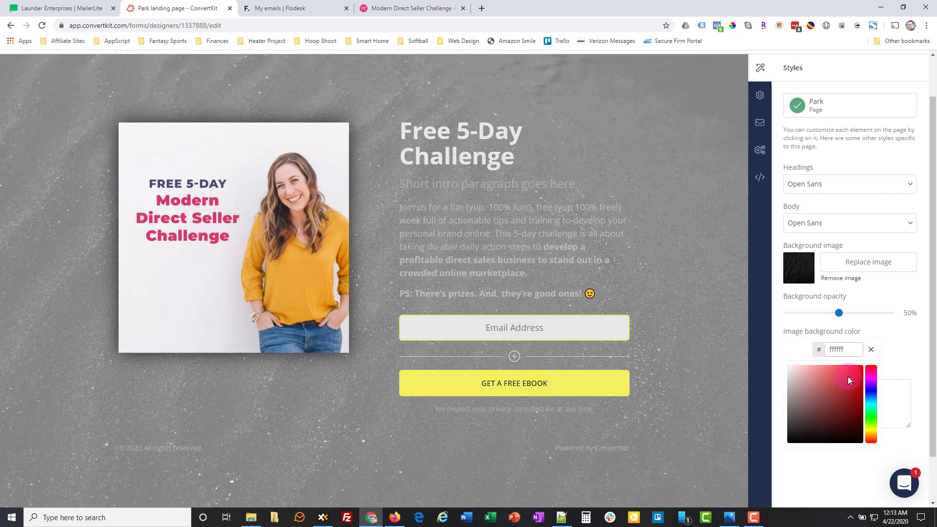
{"action": "left_click", "coordinate": [871, 350]}
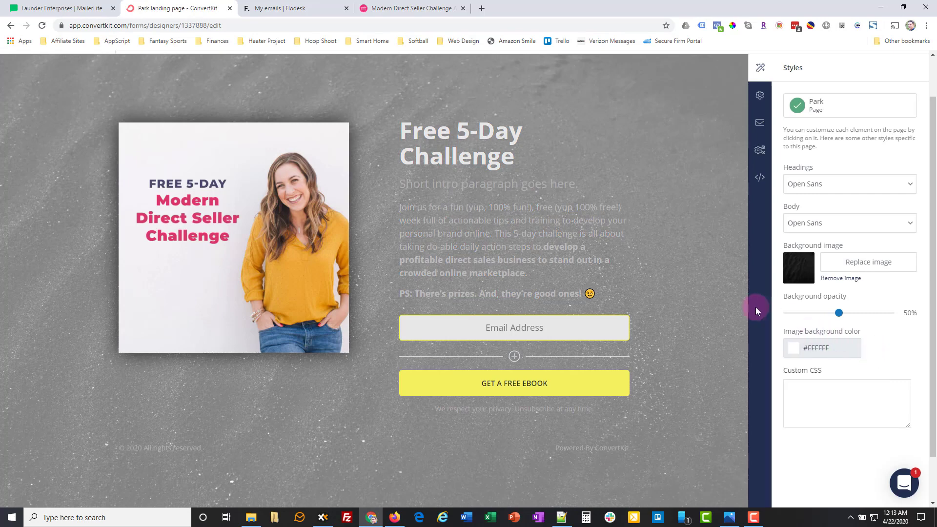
{"action": "left_click", "coordinate": [841, 277]}
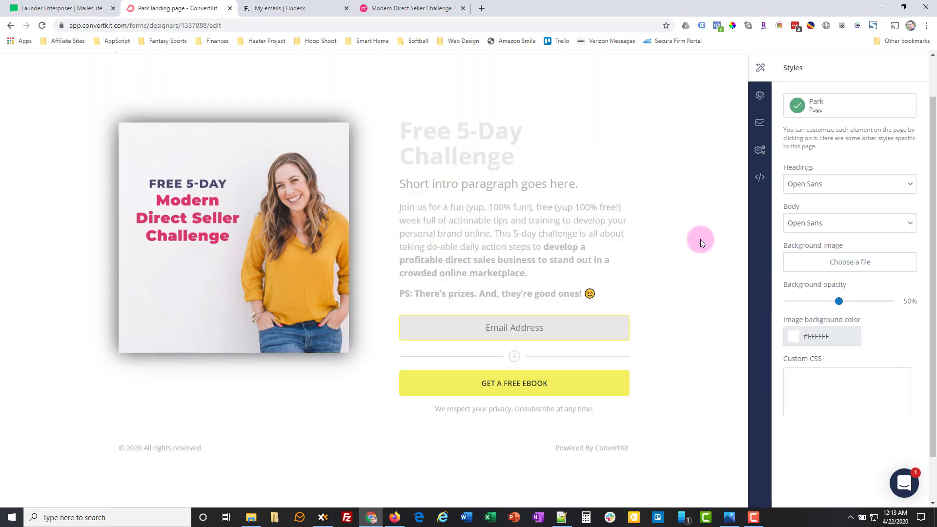
Set the "Free 5-Day Challenge" headline's font color to #000000
{"action": "left_click", "coordinate": [442, 133]}
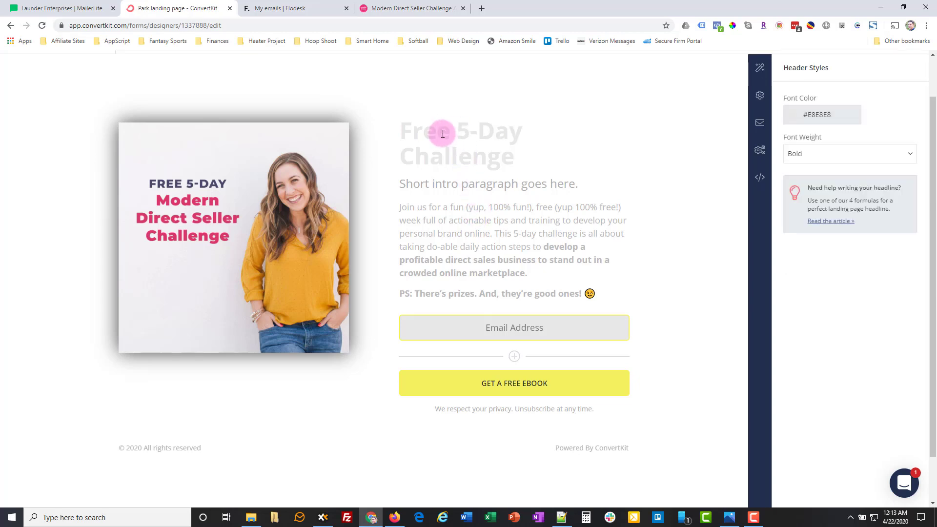
{"action": "triple_click", "coordinate": [412, 130]}
{"action": "left_click", "coordinate": [810, 114]}
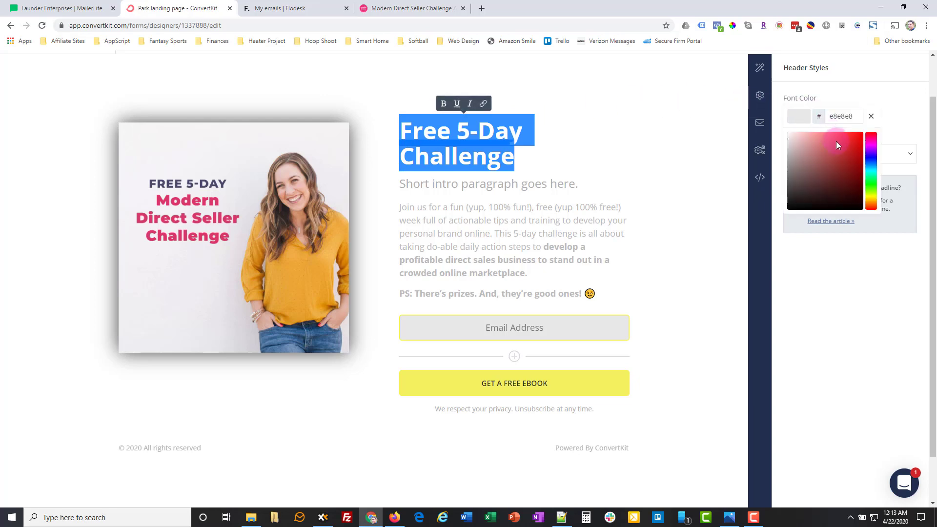
{"action": "double_click", "coordinate": [841, 116]}
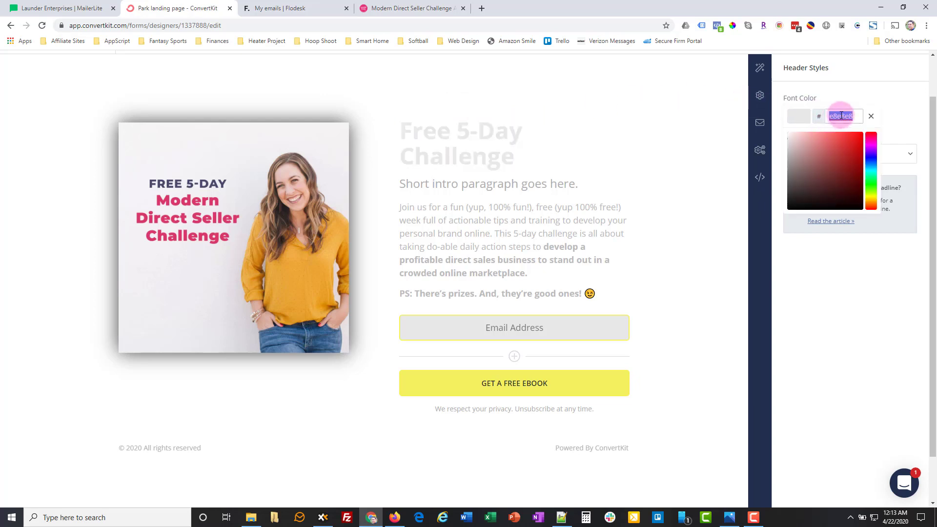
{"action": "type", "text": "000000"}
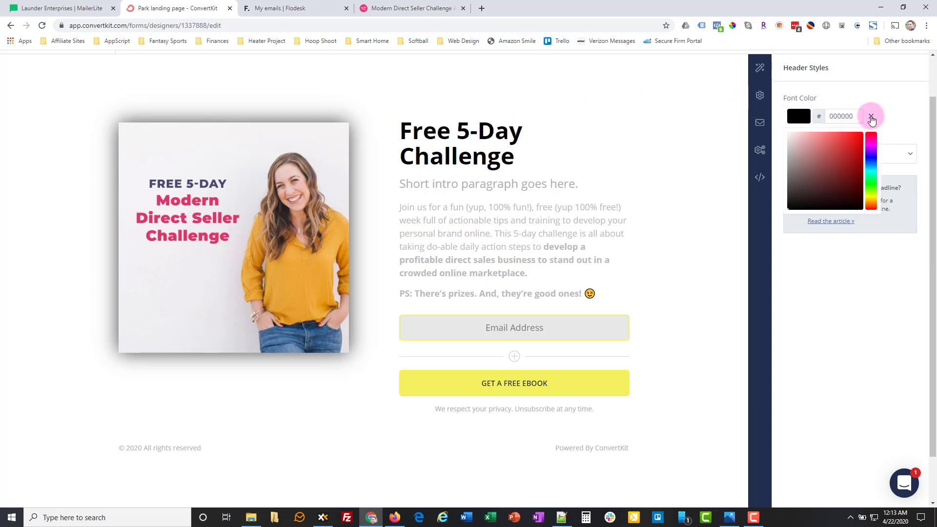
{"action": "left_click", "coordinate": [870, 116]}
Set the challenge description text's font color to #000000
{"action": "left_click", "coordinate": [456, 221]}
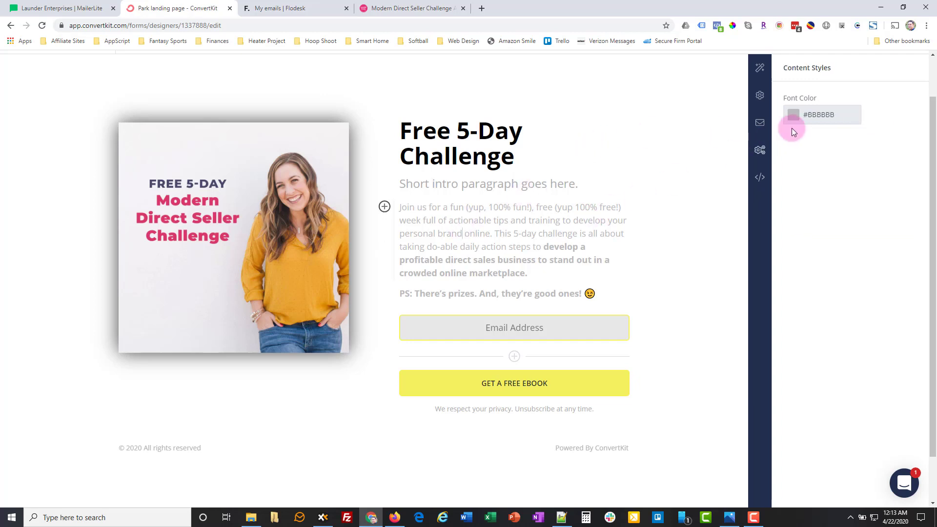
{"action": "left_click", "coordinate": [829, 115]}
{"action": "double_click", "coordinate": [842, 115]}
{"action": "type", "text": "00"}
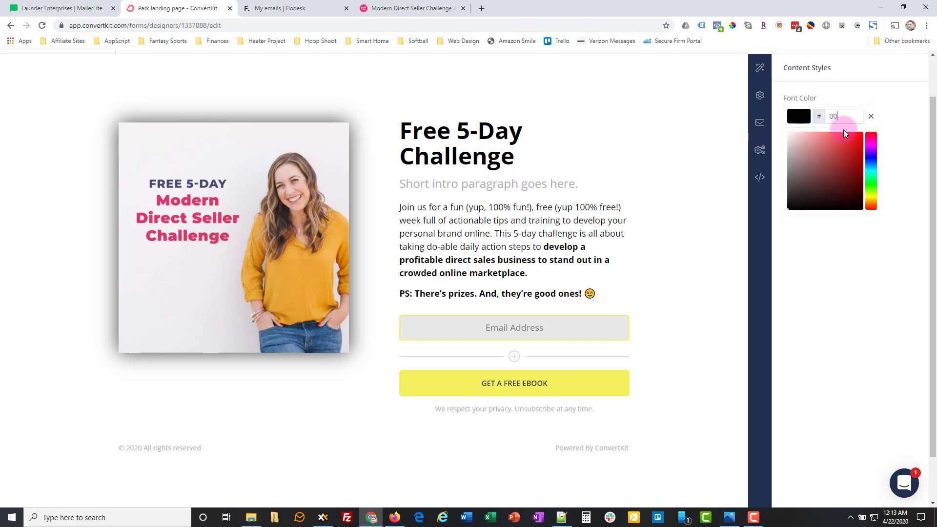
{"action": "type", "text": "0000"}
{"action": "left_click", "coordinate": [590, 229]}
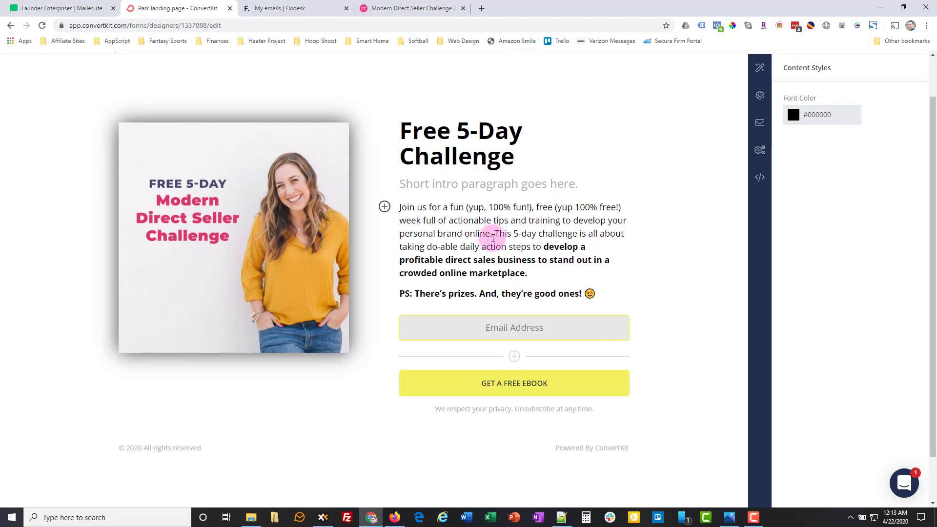
Set the Email Address field's border color to pink #F35FB2
{"action": "left_click", "coordinate": [519, 333]}
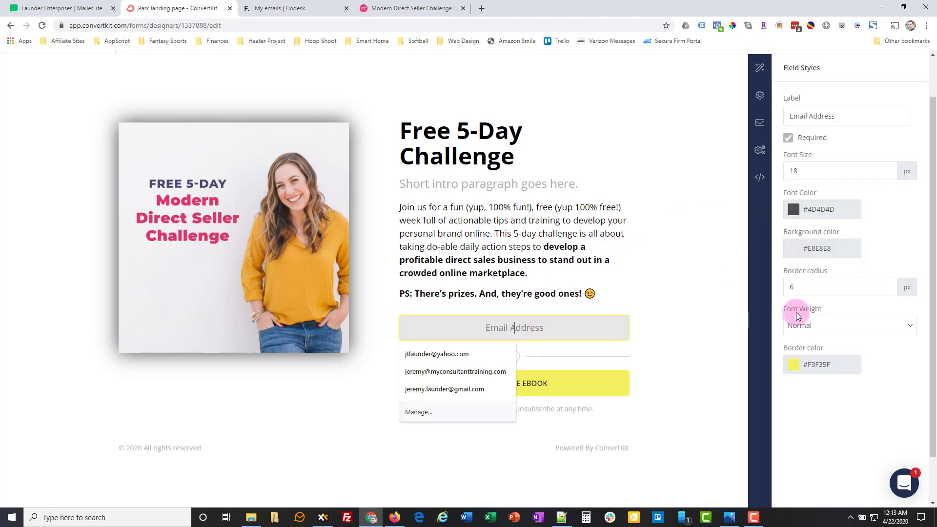
{"action": "left_click", "coordinate": [819, 370]}
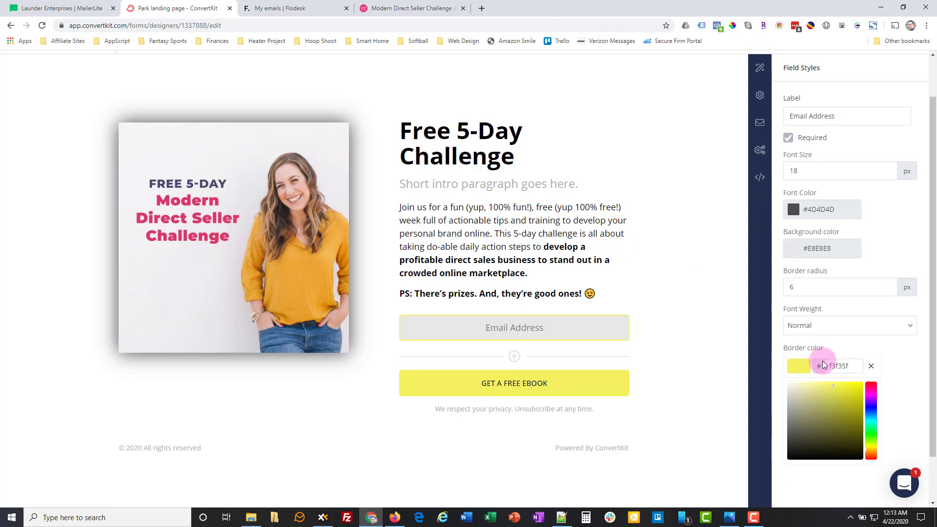
{"action": "left_click", "coordinate": [872, 392]}
{"action": "left_click_drag", "start_coordinate": [872, 393], "coordinate": [872, 391]}
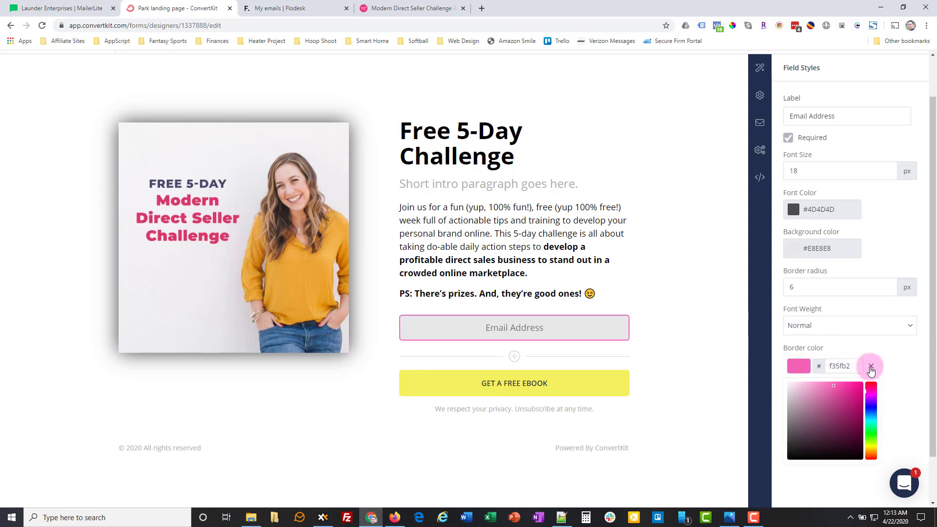
{"action": "left_click", "coordinate": [870, 365]}
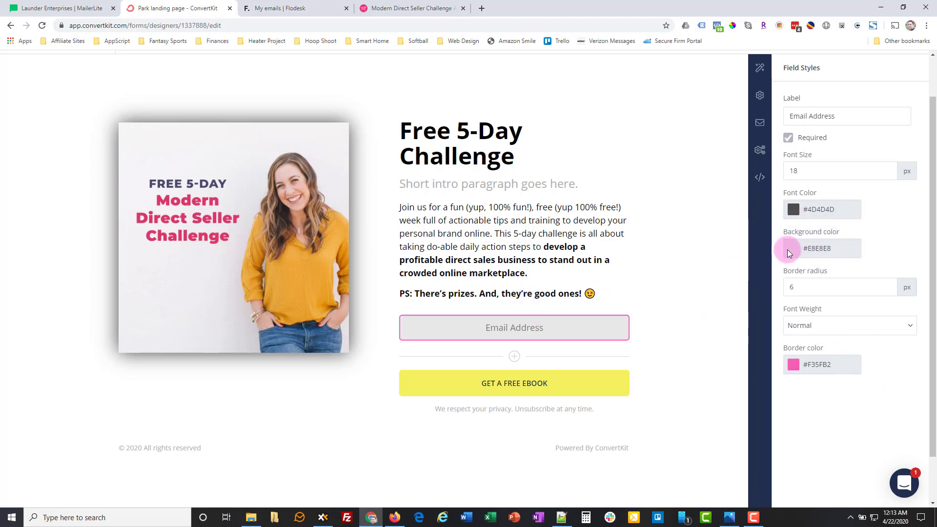
Set the "Get a free ebook" button's background color to #E60A9E
{"action": "left_click", "coordinate": [537, 383]}
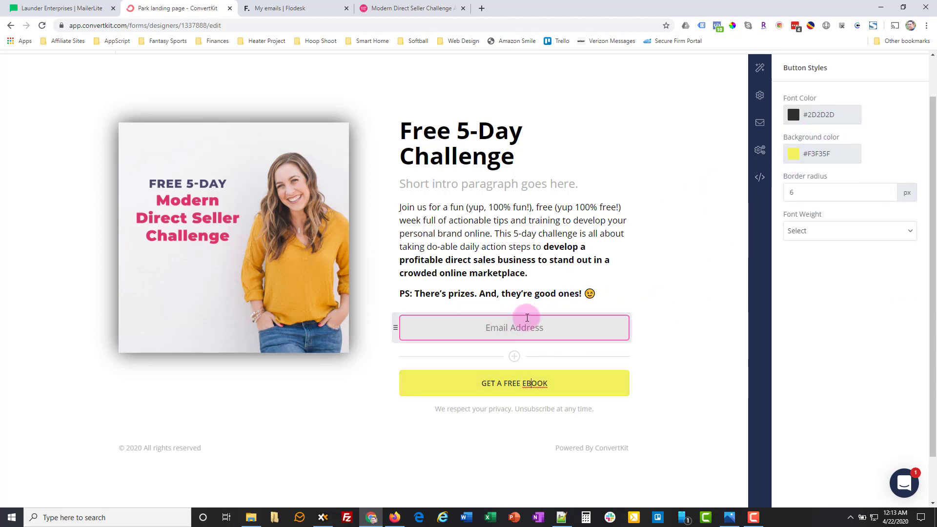
{"action": "left_click", "coordinate": [812, 163]}
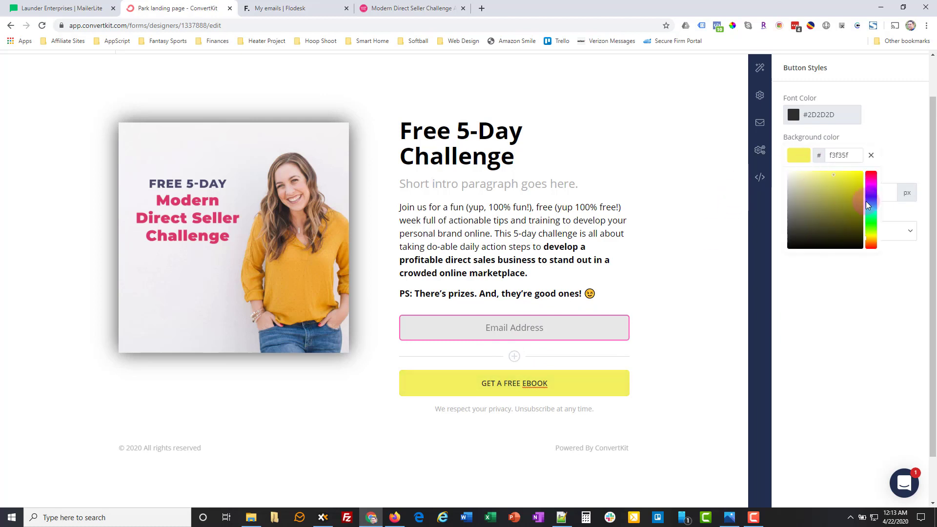
{"action": "left_click", "coordinate": [873, 183]}
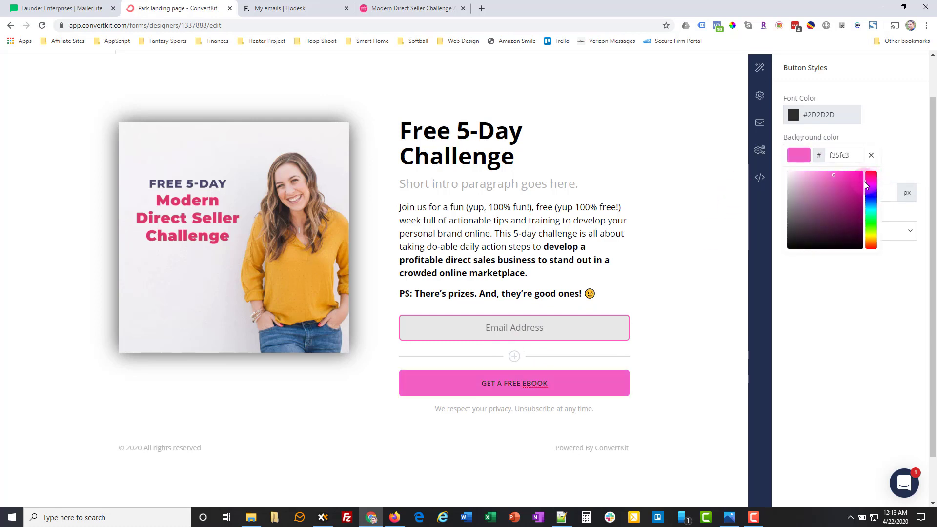
{"action": "left_click", "coordinate": [860, 181]}
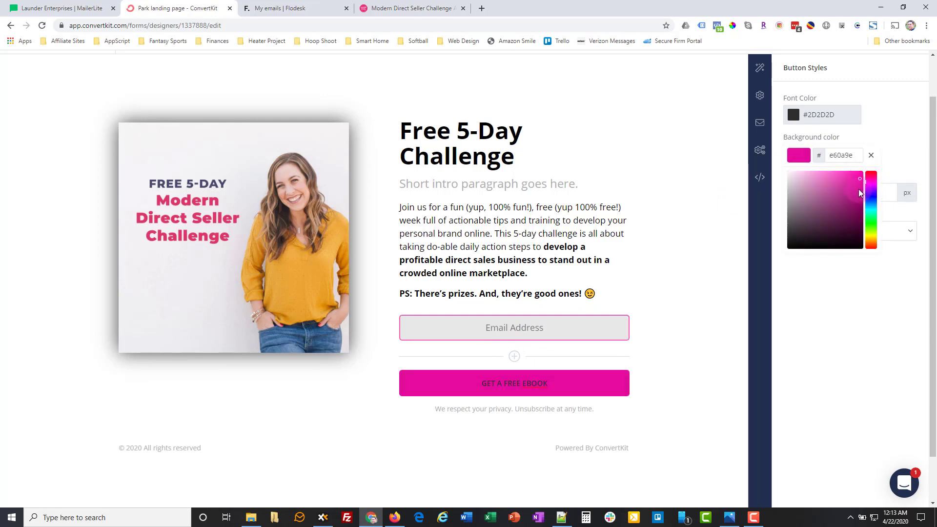
{"action": "left_click", "coordinate": [873, 156]}
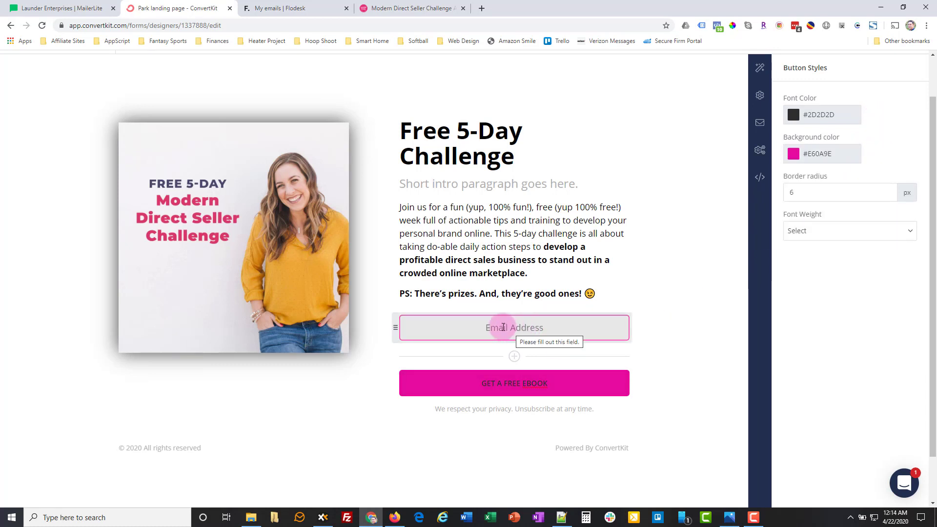
Add a form field labeled "First Name", save it to the First Name custom field, and place it above Email Address
{"action": "left_click", "coordinate": [514, 357]}
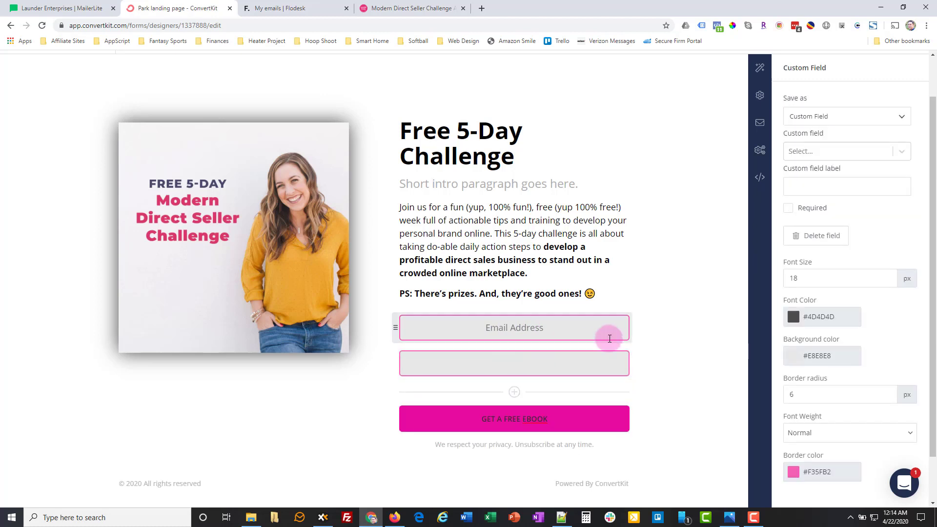
{"action": "type", "text": "First Name"}
{"action": "left_click", "coordinate": [902, 119]}
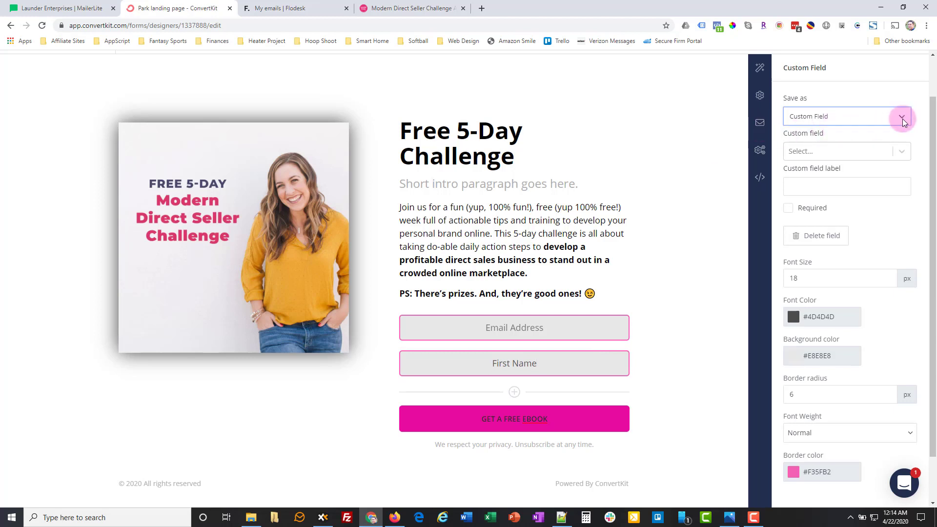
{"action": "left_click", "coordinate": [902, 119]}
{"action": "left_click", "coordinate": [896, 151]}
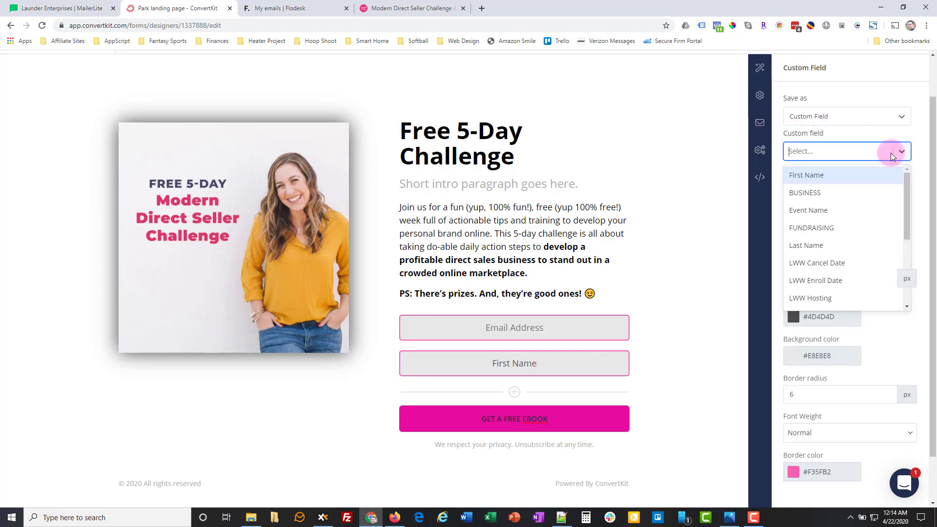
{"action": "left_click", "coordinate": [820, 176]}
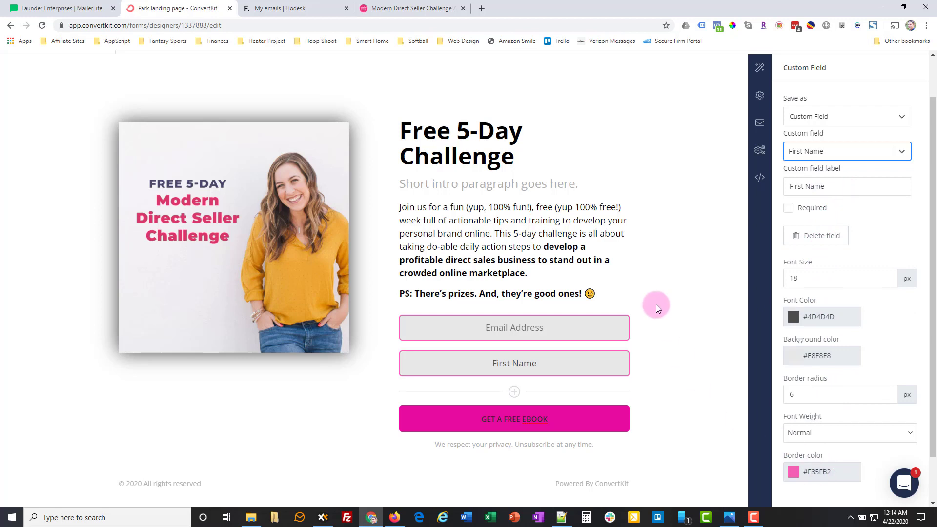
{"action": "left_click", "coordinate": [619, 267]}
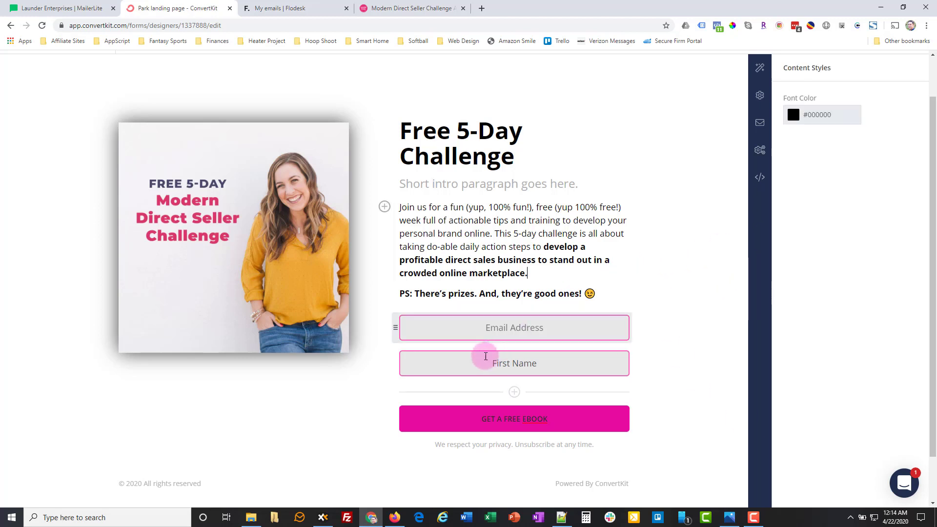
{"action": "left_click_drag", "start_coordinate": [395, 359], "coordinate": [395, 336]}
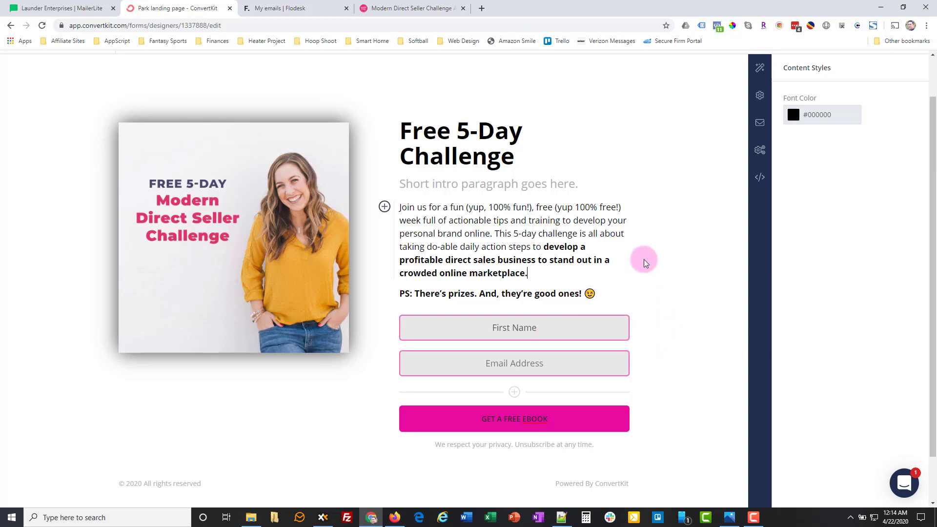
Turn off the Powered By ConvertKit link in the page footer
{"action": "left_click", "coordinate": [611, 483]}
{"action": "left_click", "coordinate": [787, 98]}
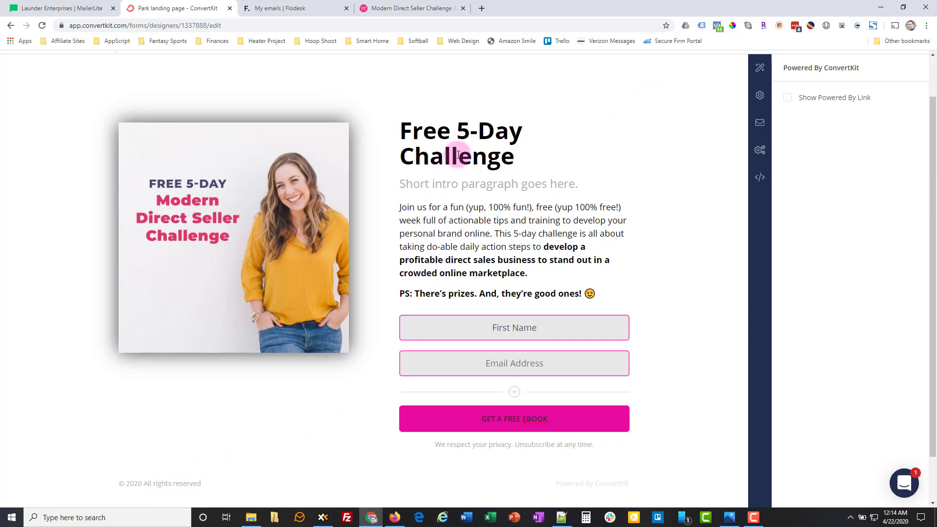
Delete the placeholder intro paragraph beneath the "Free 5-Day Challenge" headline, and preview the landing page
{"action": "key", "text": "alt+Tab"}
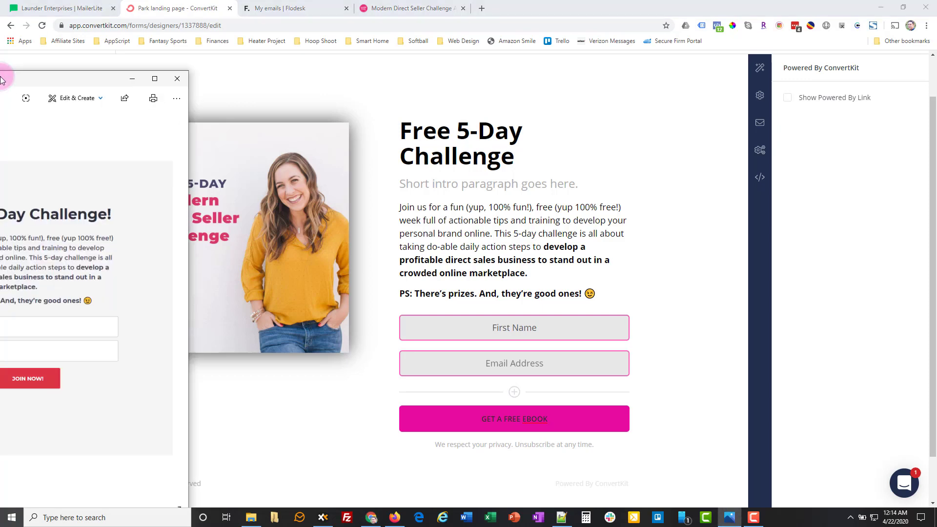
{"action": "key", "text": "alt+Tab"}
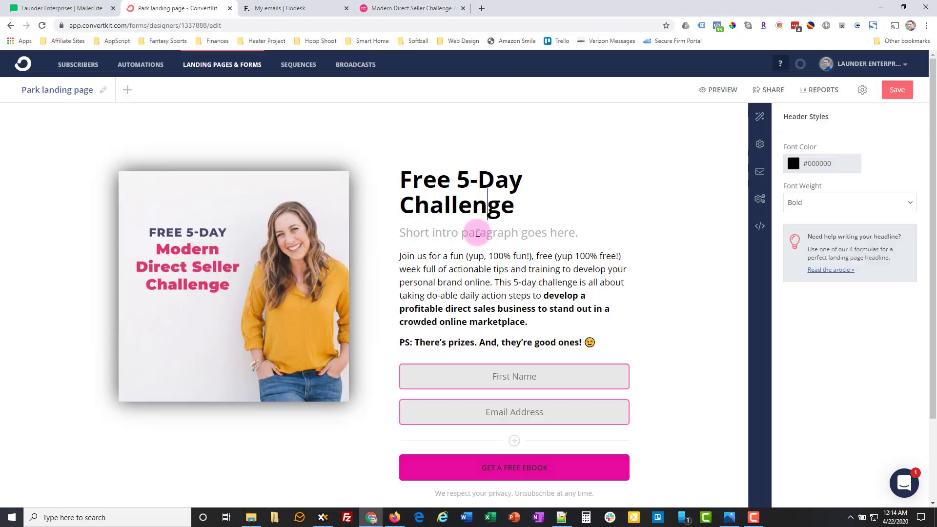
{"action": "double_click", "coordinate": [488, 233]}
{"action": "left_click", "coordinate": [434, 236]}
{"action": "triple_click", "coordinate": [434, 235]}
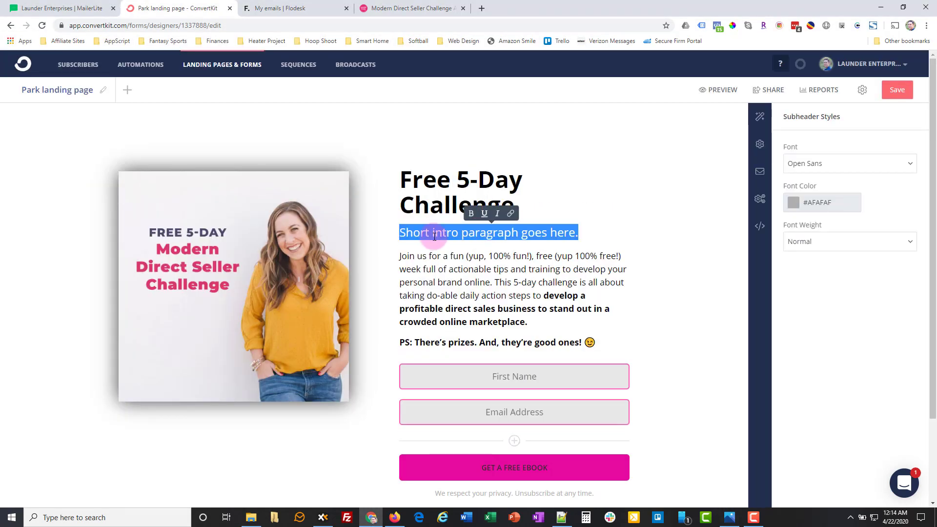
{"action": "key", "text": "BackSpace"}
{"action": "left_click", "coordinate": [450, 269]}
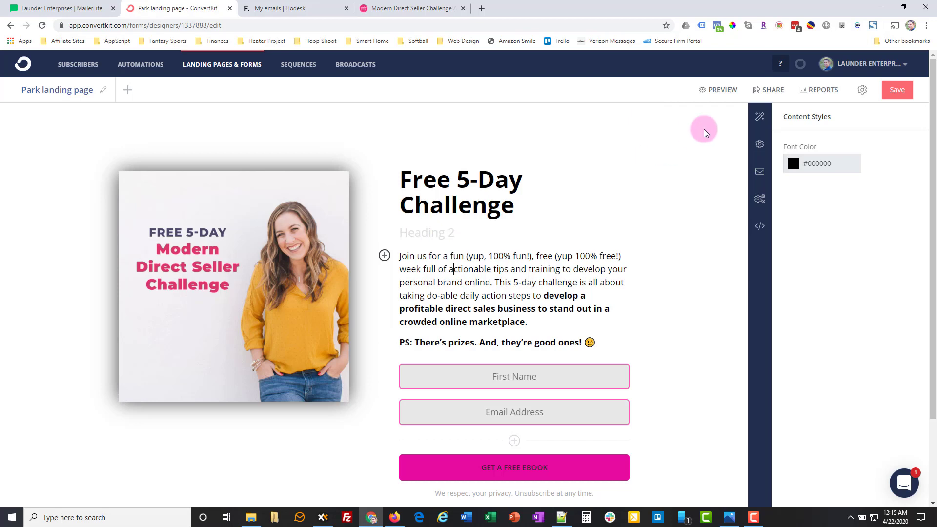
{"action": "left_click", "coordinate": [720, 91]}
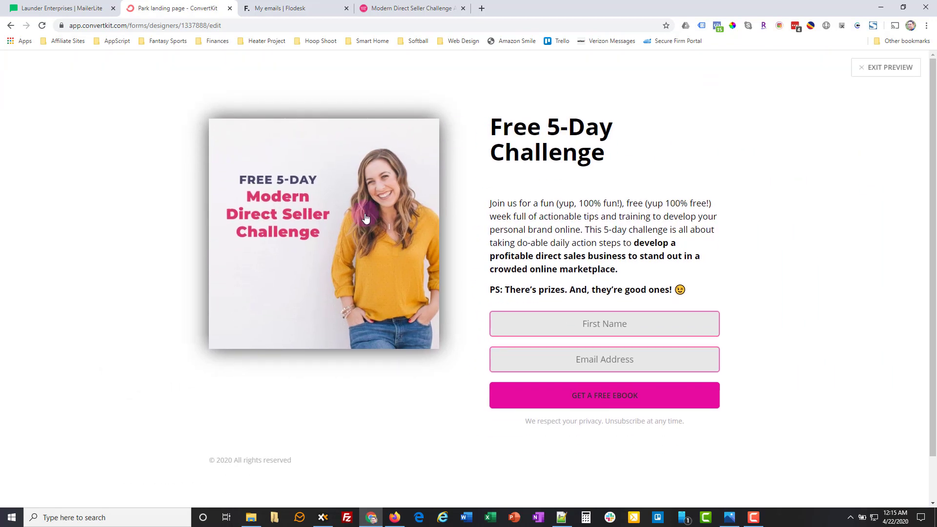
{"action": "left_click", "coordinate": [890, 68]}
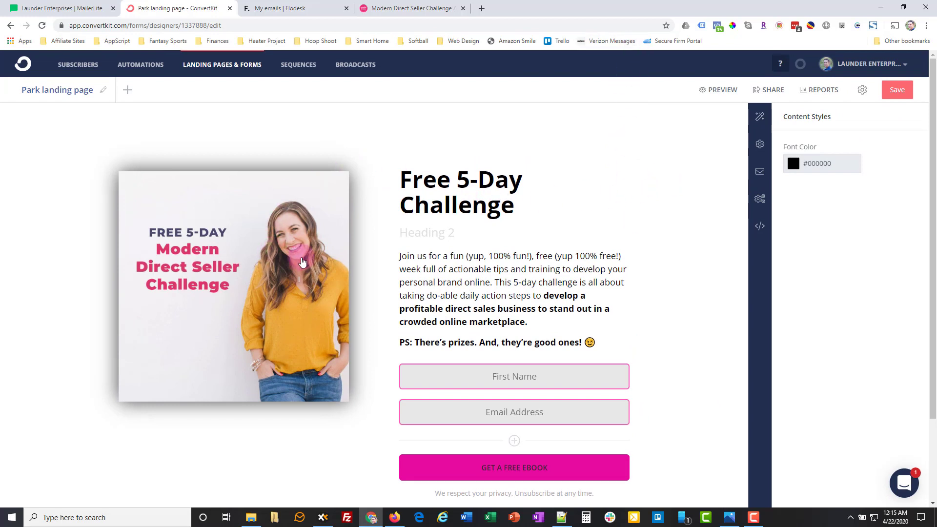
Open the contents of the landing page's incentive email for editing
{"action": "left_click", "coordinate": [753, 154]}
{"action": "left_click", "coordinate": [760, 171]}
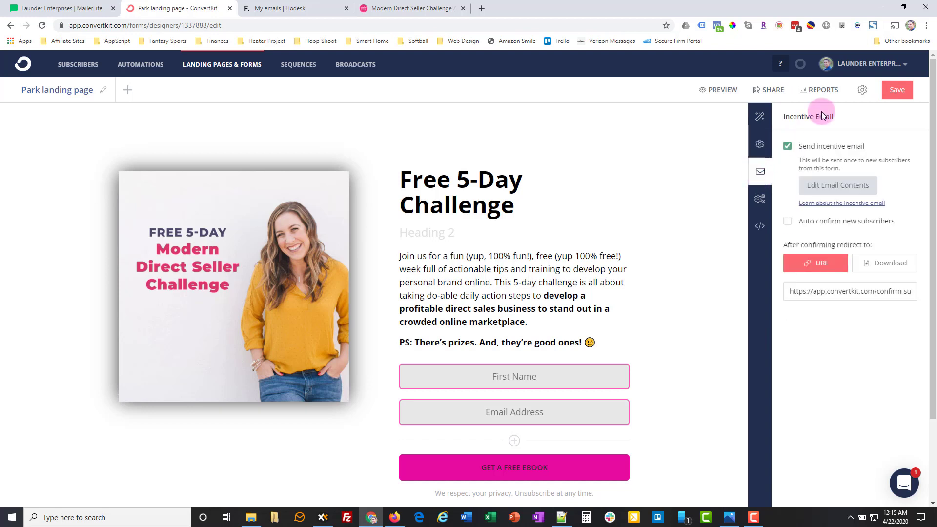
{"action": "scroll", "coordinate": [648, 247], "scroll_direction": "down", "scroll_amount": 1}
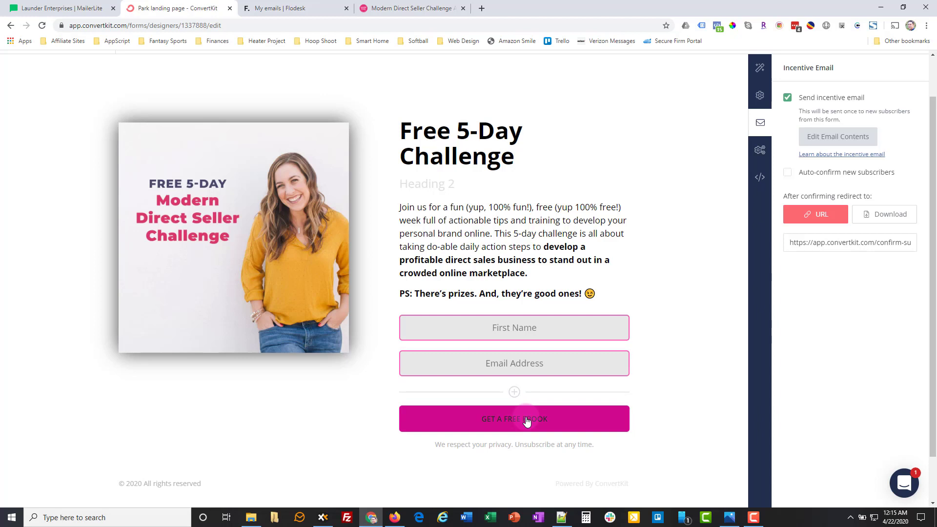
{"action": "left_click", "coordinate": [838, 141]}
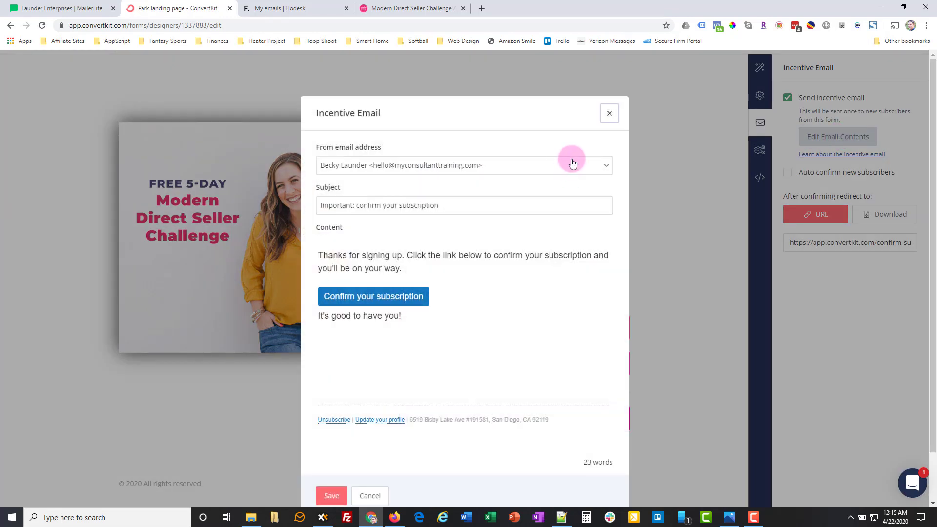
{"action": "scroll", "coordinate": [582, 313], "scroll_direction": "down", "scroll_amount": 1}
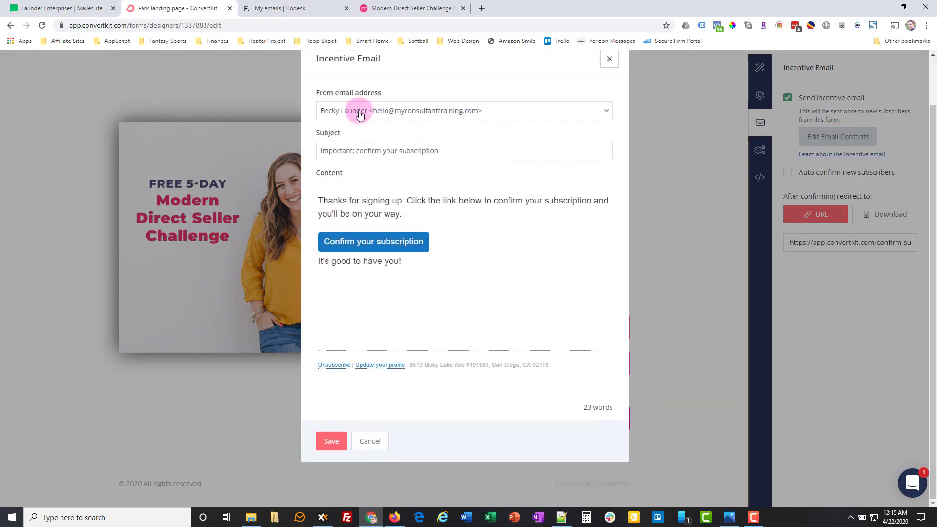
{"action": "left_click", "coordinate": [437, 148]}
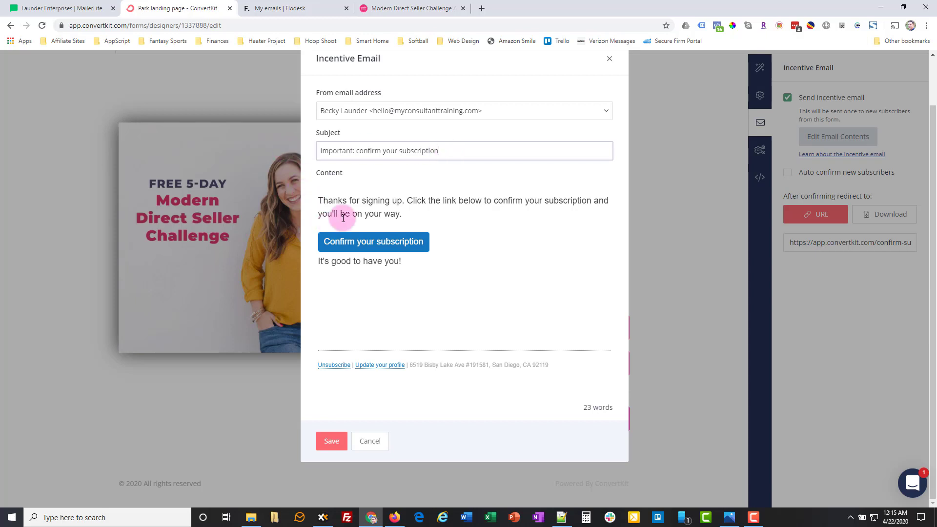
Change the incentive email's opening paragraph to "Thanks for joining the challenge. Click the button below to join."
{"action": "left_click", "coordinate": [401, 204]}
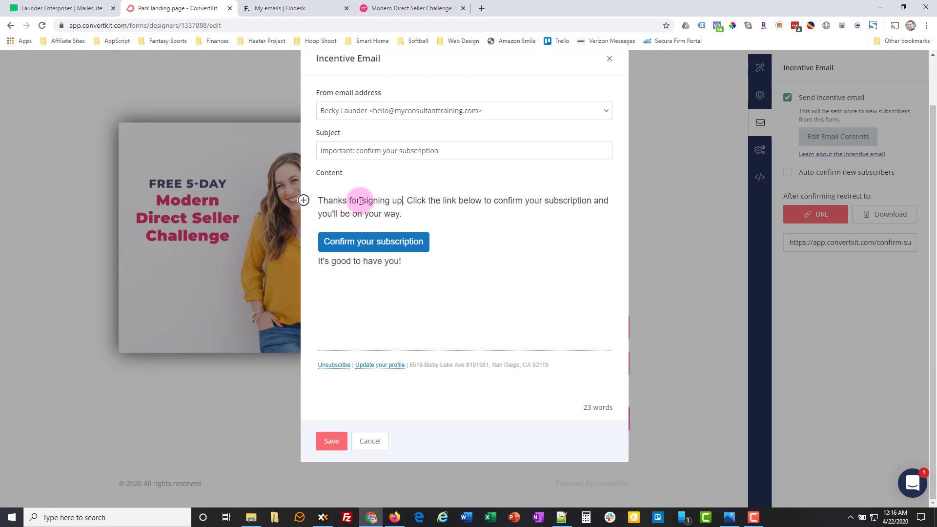
{"action": "left_click_drag", "start_coordinate": [360, 201], "coordinate": [399, 214]}
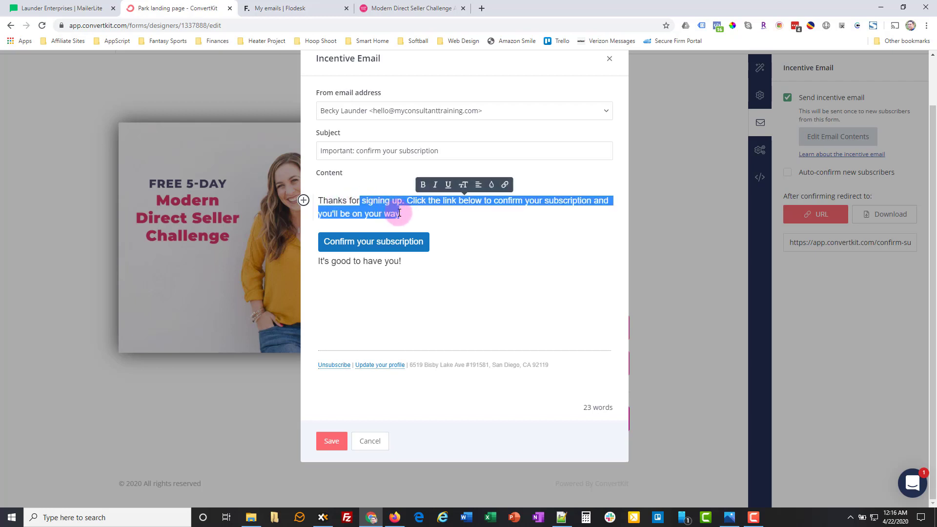
{"action": "type", "text": "joing"}
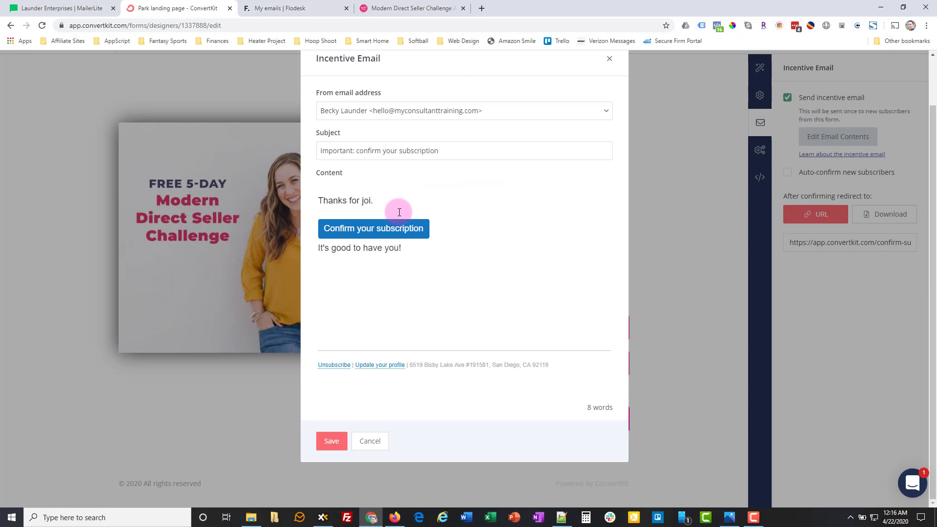
{"action": "key", "text": "BackSpace"}
{"action": "key", "text": "BackSpace"}
{"action": "type", "text": "ning the challenge"}
{"action": "key", "text": "BackSpace"}
{"action": "type", "text": "ge.  Click the button "}
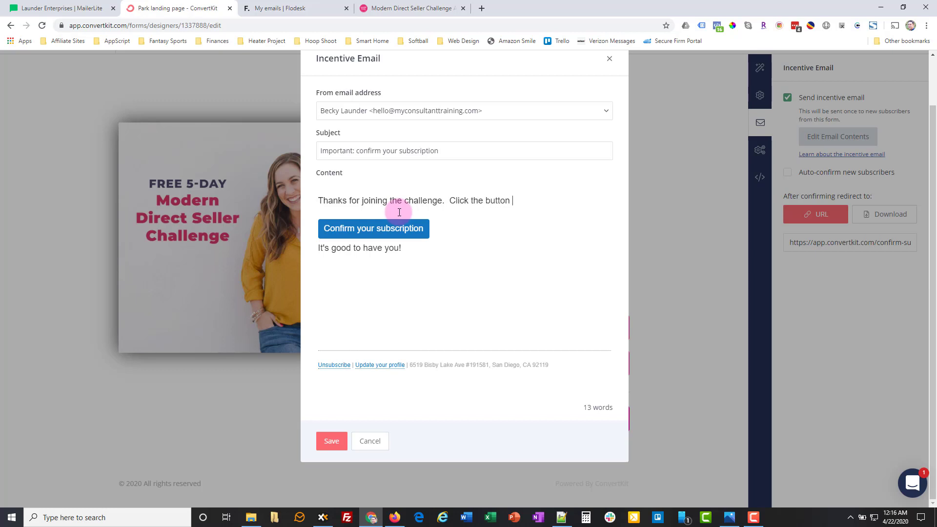
{"action": "type", "text": "below to join."}
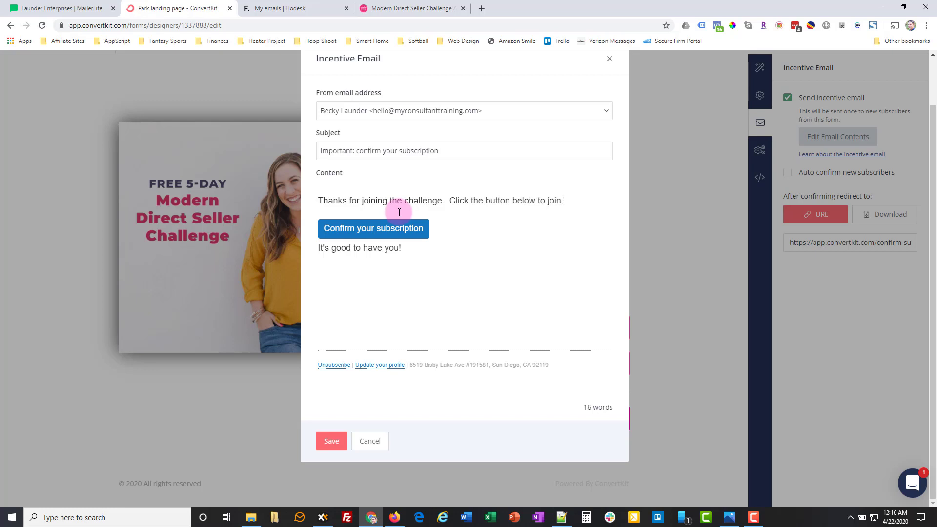
Try to replace the incentive email's confirmation button label with text beginning "Join the"
{"action": "left_click", "coordinate": [329, 228]}
{"action": "left_click", "coordinate": [378, 231]}
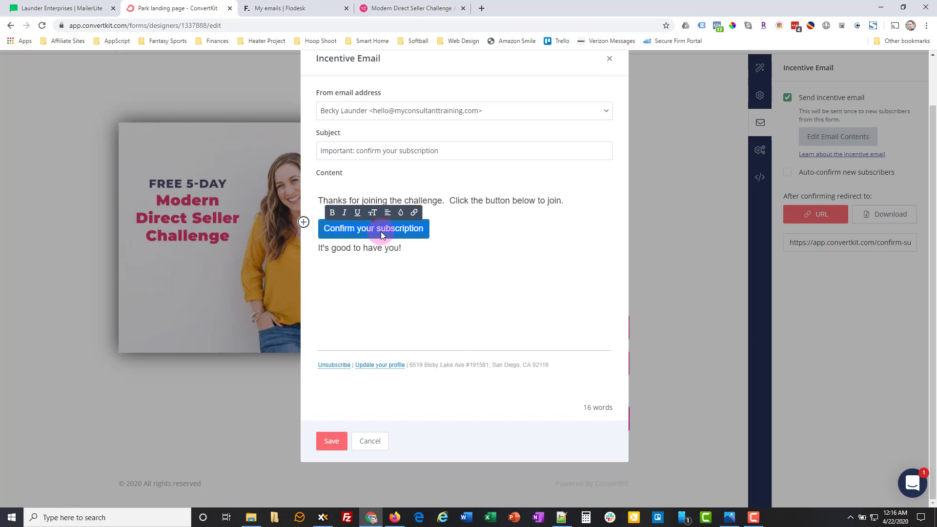
{"action": "key", "text": "ctrl+a"}
{"action": "type", "text": "Join the"}
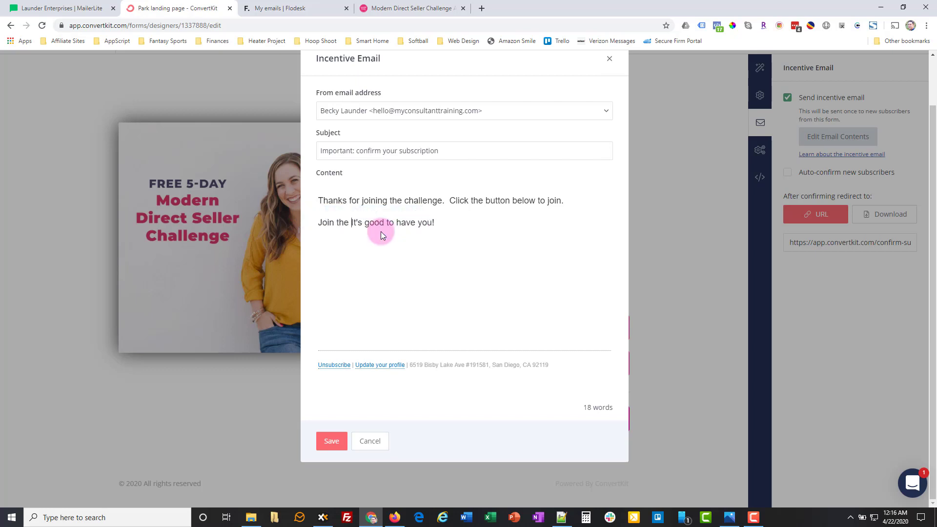
{"action": "key", "text": "ctrl+z"}
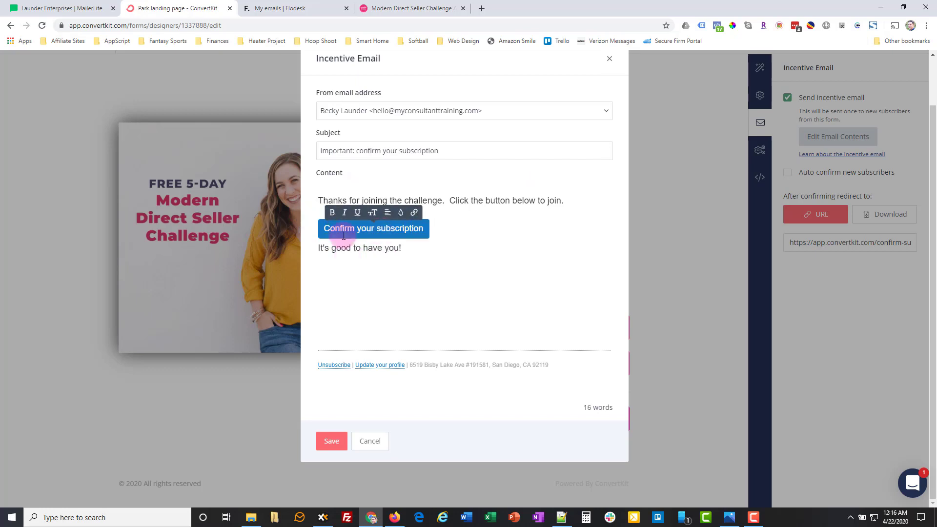
Replace the "Confirm your subscription" label on the incentive email's button with "Join Now!"
{"action": "left_click", "coordinate": [325, 232]}
{"action": "key", "text": "Delete"}
{"action": "key", "text": "Delete"}
{"action": "key", "text": "Delete"}
{"action": "key", "text": "Delete"}
{"action": "key", "text": "Delete"}
{"action": "key", "text": "Delete"}
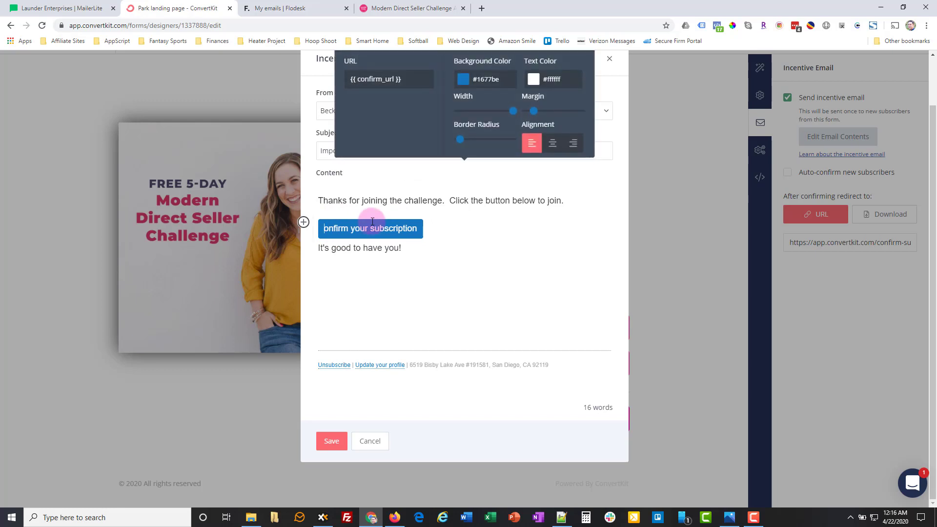
{"action": "key", "text": "Delete"}
{"action": "key", "text": "Delete"}
{"action": "key", "text": "Delete"}
{"action": "key", "text": "Delete"}
{"action": "key", "text": "Delete"}
{"action": "key", "text": "Delete"}
{"action": "key", "text": "Delete"}
{"action": "key", "text": "Delete"}
{"action": "key", "text": "Delete"}
{"action": "key", "text": "Delete"}
{"action": "key", "text": "Delete"}
{"action": "key", "text": "Delete"}
{"action": "key", "text": "Delete"}
{"action": "key", "text": "Delete"}
{"action": "key", "text": "Delete"}
{"action": "key", "text": "Delete"}
{"action": "key", "text": "Delete"}
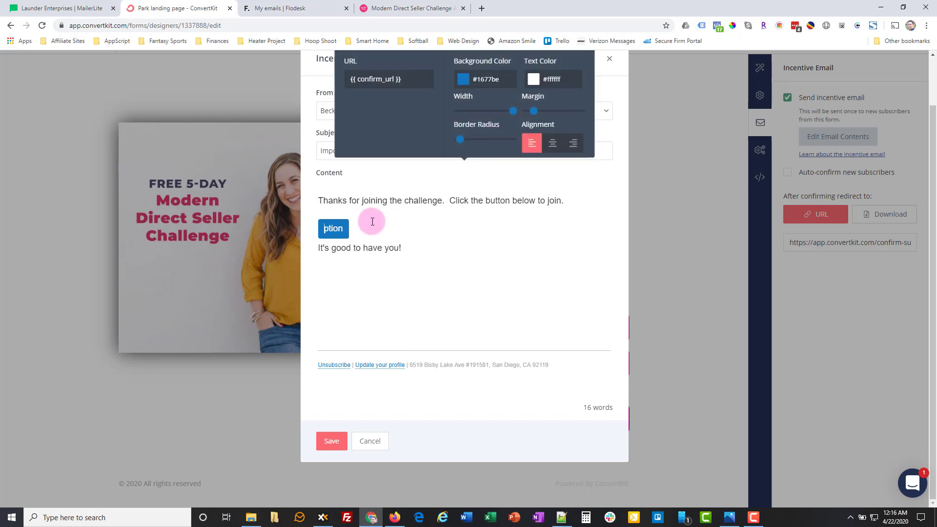
{"action": "key", "text": "Delete"}
{"action": "key", "text": "Delete"}
{"action": "type", "text": "Join Now!"}
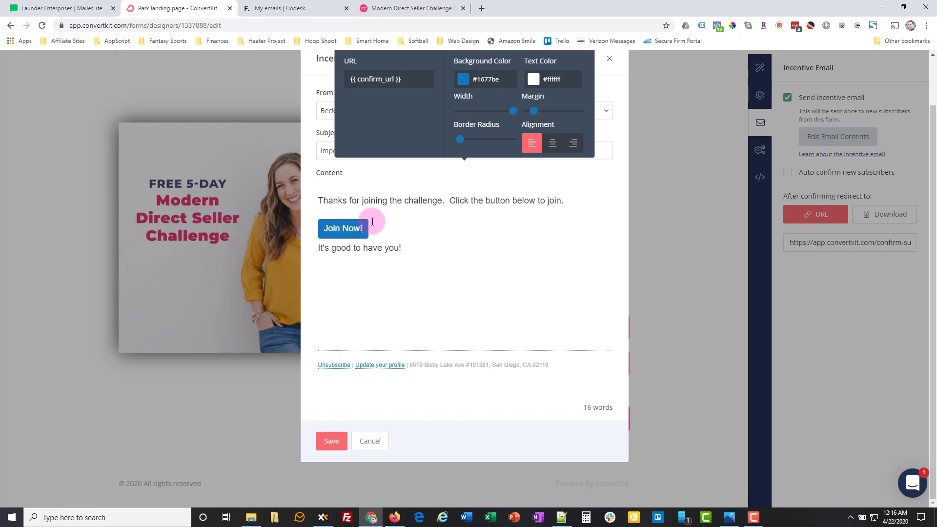
Set the "Join Now!" button's background color to magenta #eb08bd and save the incentive email
{"action": "scroll", "coordinate": [466, 168], "scroll_direction": "up", "scroll_amount": 2}
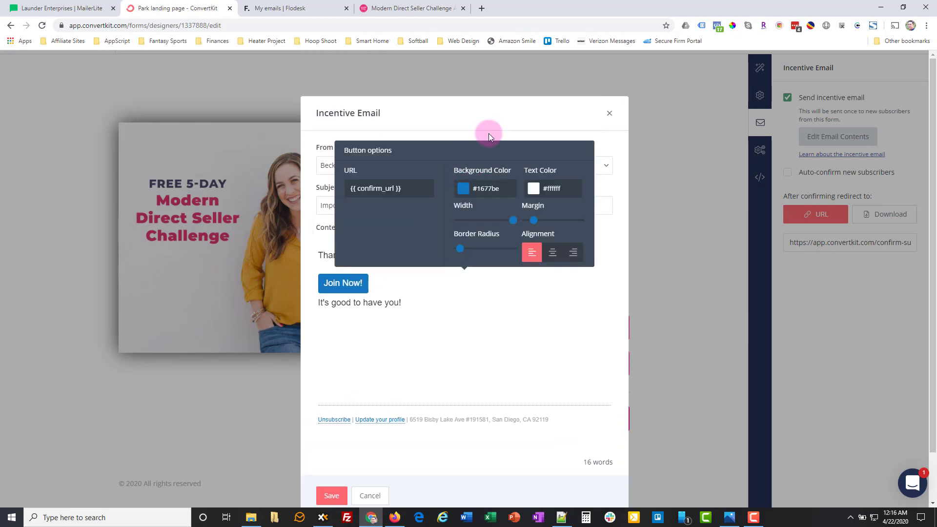
{"action": "left_click", "coordinate": [483, 189]}
{"action": "left_click", "coordinate": [540, 212]}
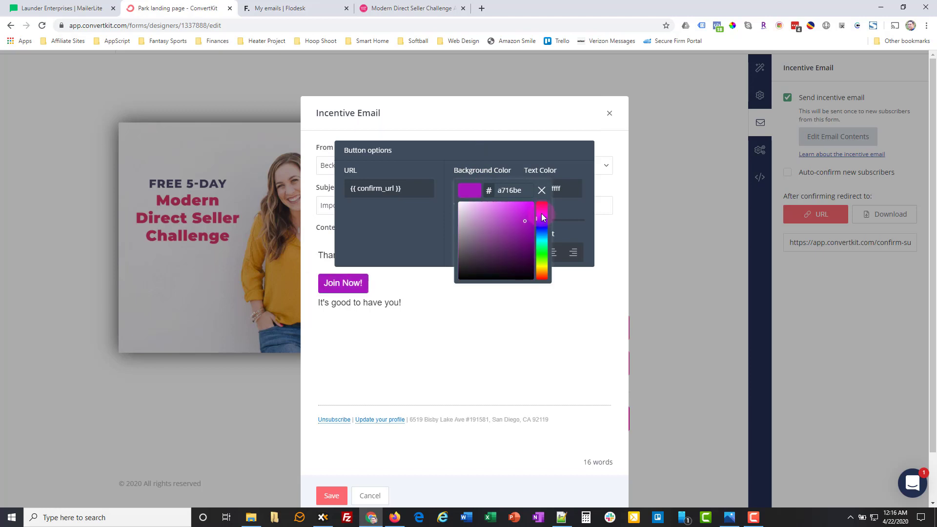
{"action": "left_click_drag", "start_coordinate": [542, 214], "coordinate": [540, 214]}
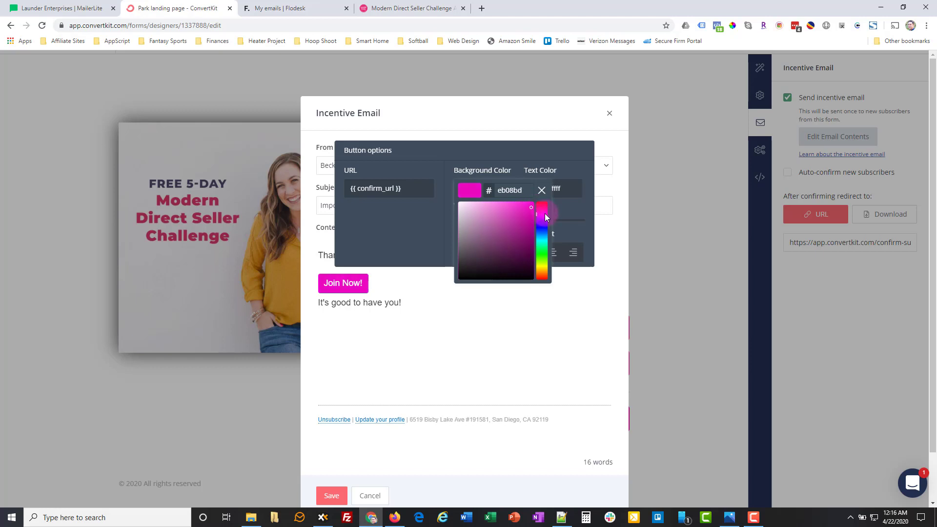
{"action": "left_click_drag", "start_coordinate": [545, 214], "coordinate": [536, 216]}
{"action": "left_click", "coordinate": [541, 190]}
{"action": "left_click", "coordinate": [400, 283]}
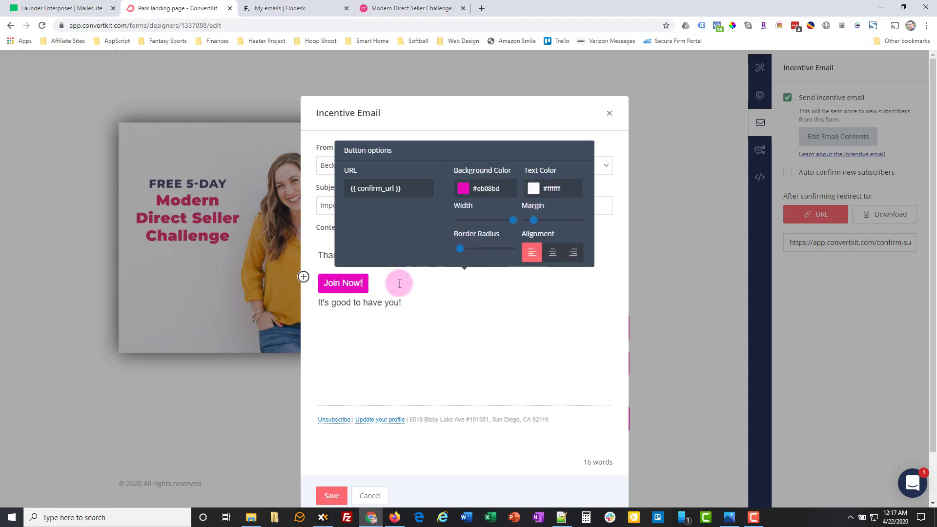
{"action": "left_click", "coordinate": [361, 306]}
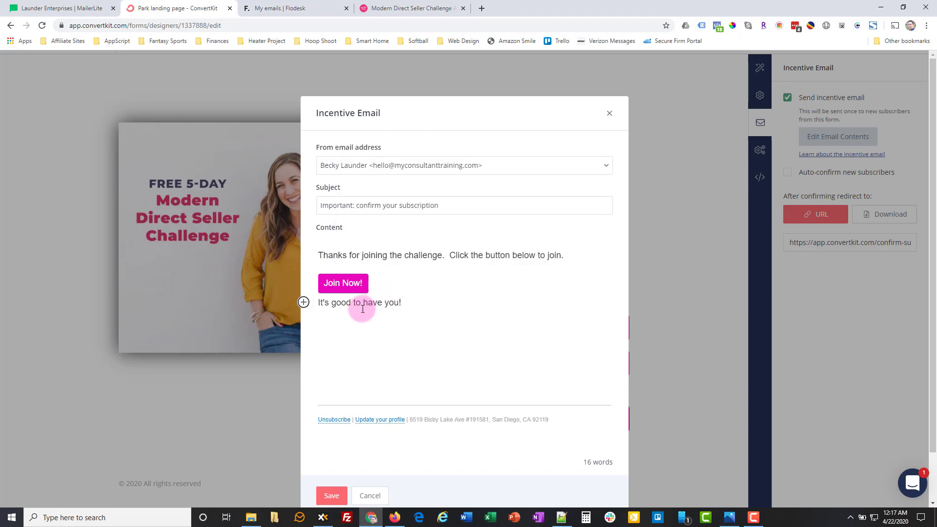
{"action": "scroll", "coordinate": [459, 375], "scroll_direction": "down", "scroll_amount": 1}
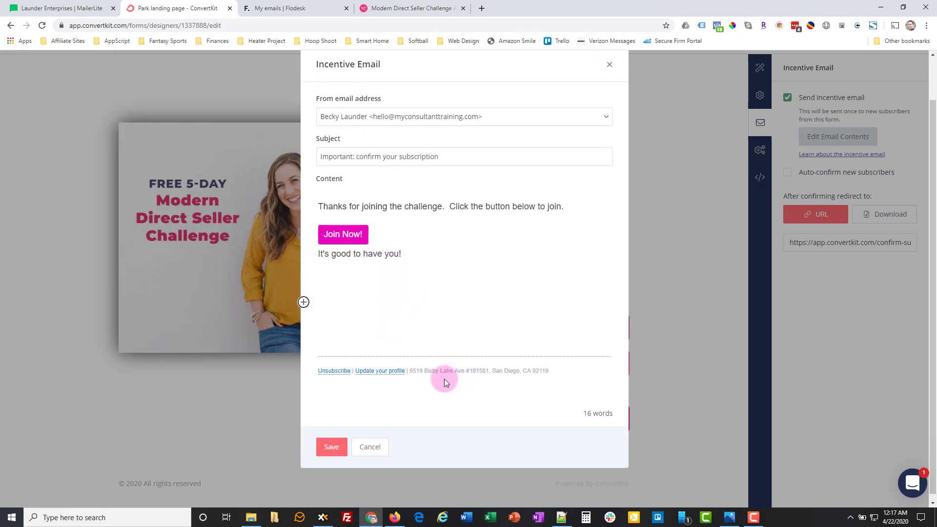
{"action": "left_click", "coordinate": [333, 444]}
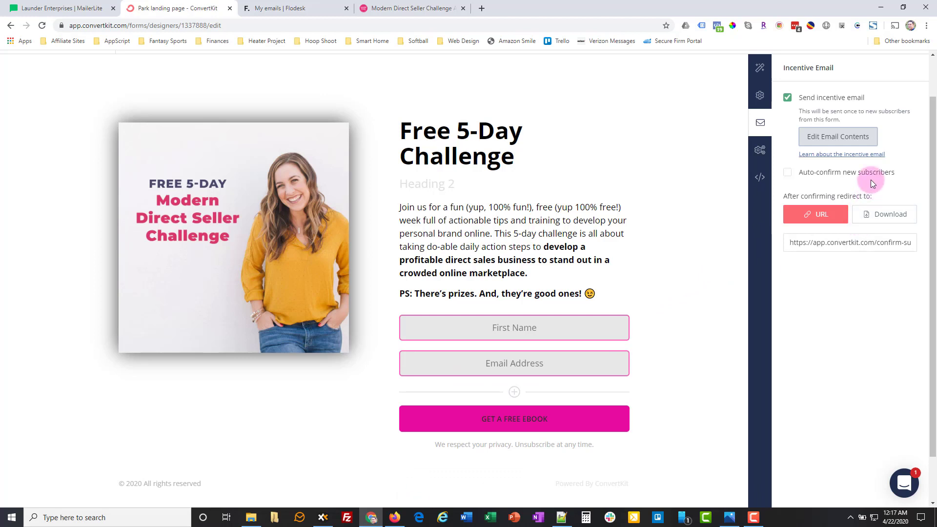
Examine the URL and file download options for the redirect after confirming, leaving URL selected
{"action": "left_click", "coordinate": [826, 243]}
{"action": "triple_click", "coordinate": [826, 243]}
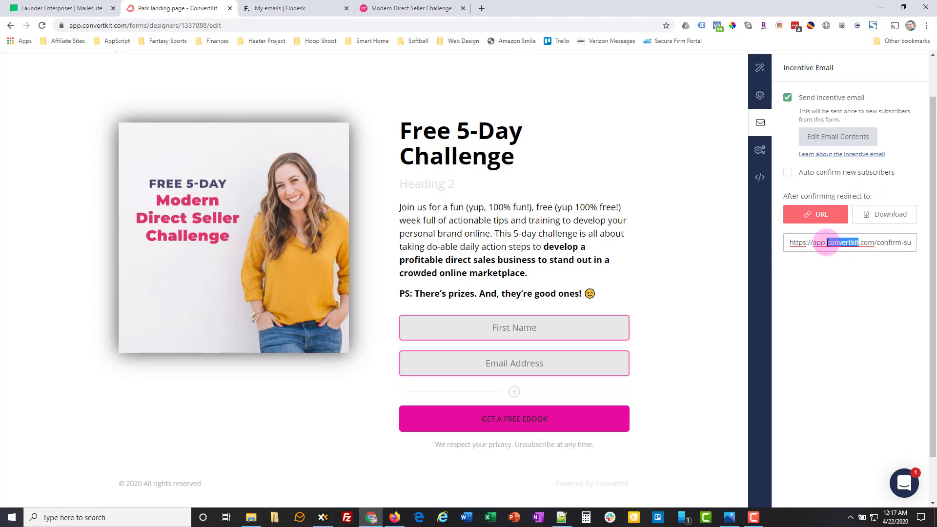
{"action": "scroll", "coordinate": [826, 241], "scroll_direction": "up", "scroll_amount": 1}
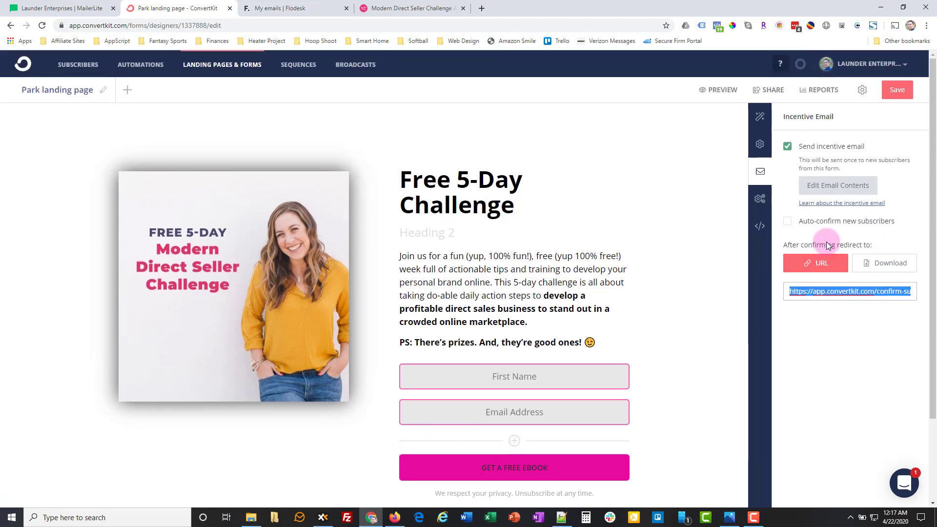
{"action": "left_click", "coordinate": [897, 269]}
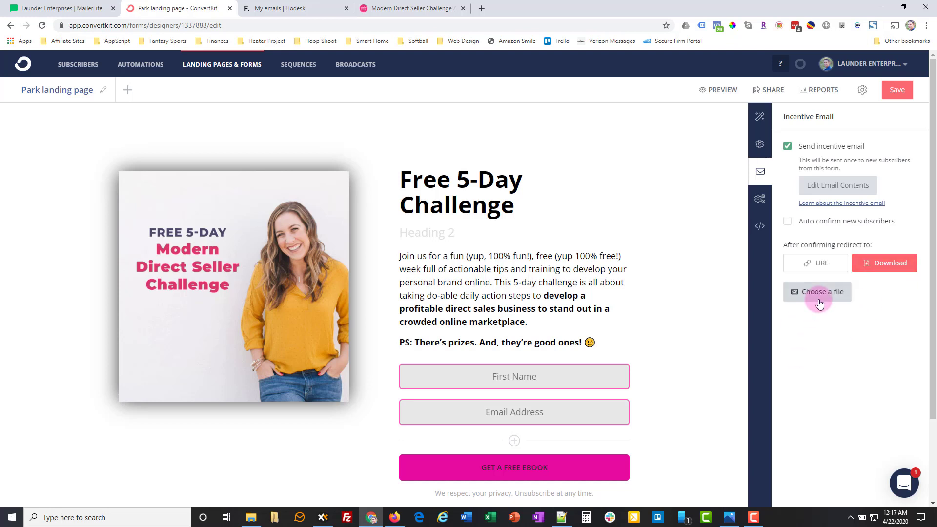
{"action": "left_click", "coordinate": [817, 266]}
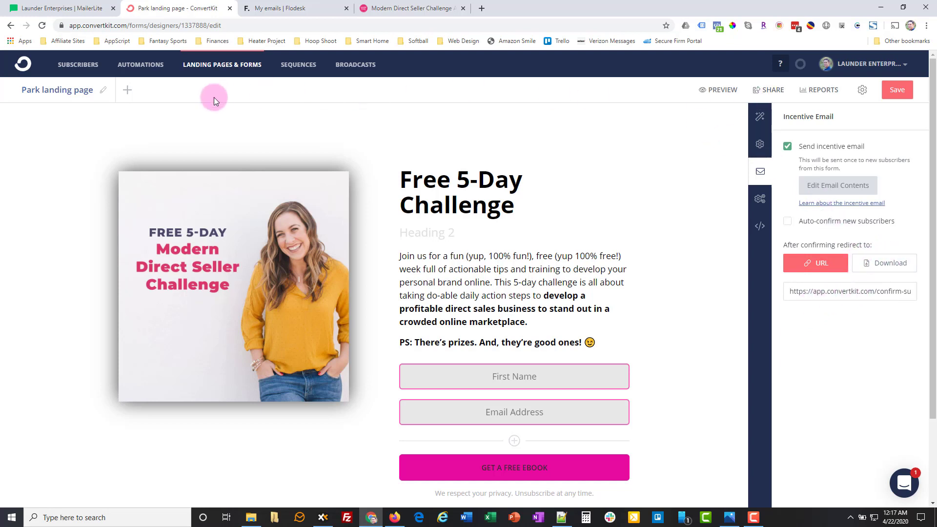
Add a Thank You page to the landing page and set its image to the recently uploaded square "Modern Direct Seller Challenge" picture
{"action": "left_click", "coordinate": [127, 92]}
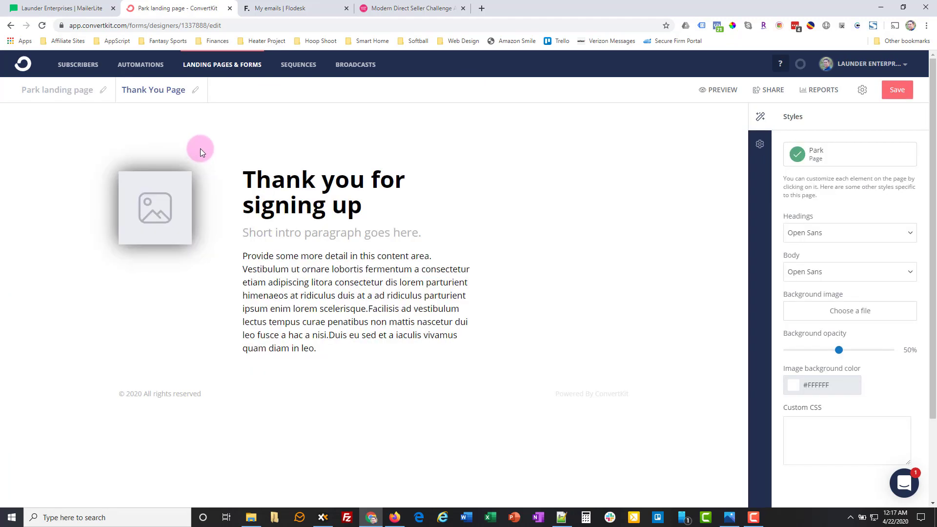
{"action": "left_click", "coordinate": [165, 202]}
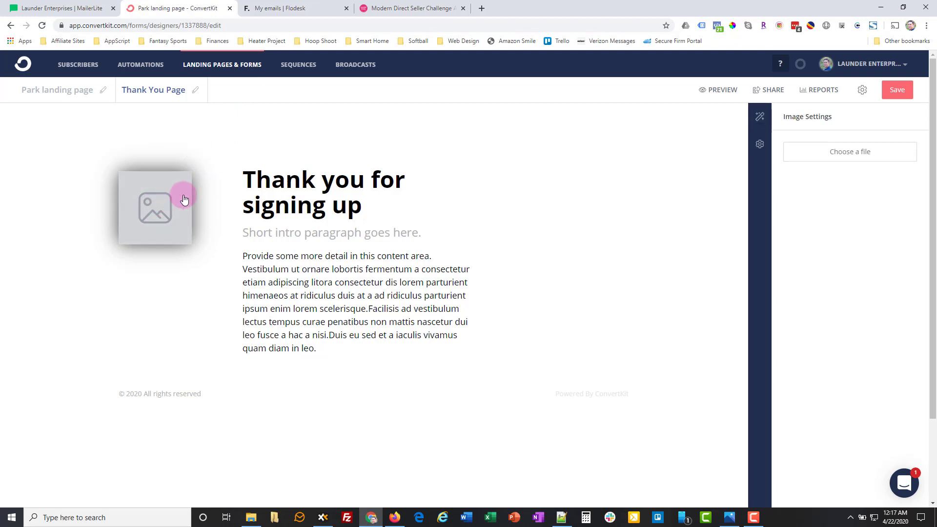
{"action": "left_click", "coordinate": [866, 154]}
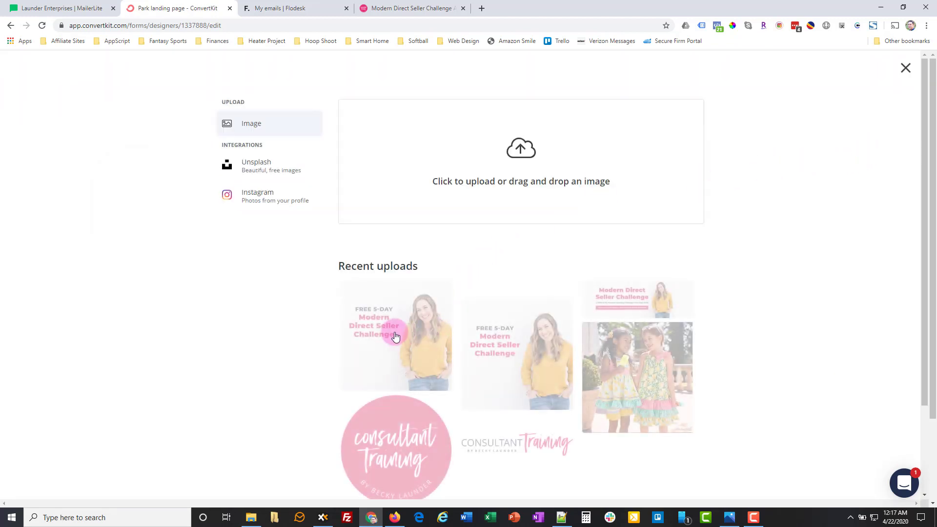
{"action": "left_click", "coordinate": [394, 333]}
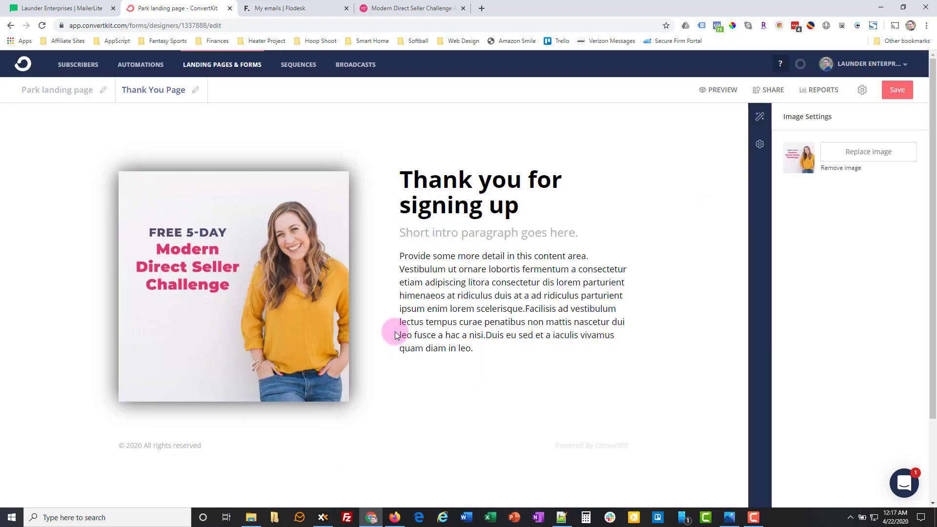
Delete the thank-you page's placeholder intro paragraph and replace the body text with "Thanks for joining. We'll be in touch soon!"
{"action": "triple_click", "coordinate": [502, 234]}
{"action": "key", "text": "BackSpace"}
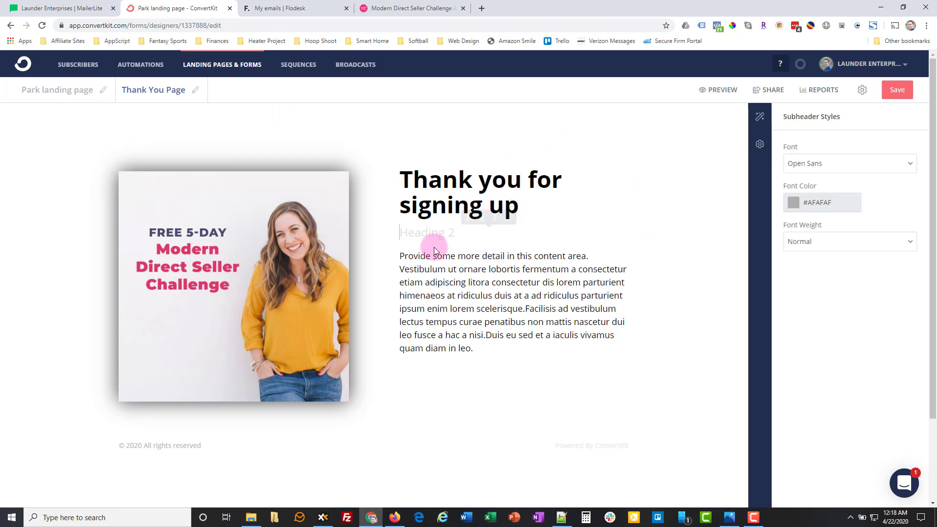
{"action": "triple_click", "coordinate": [411, 255]}
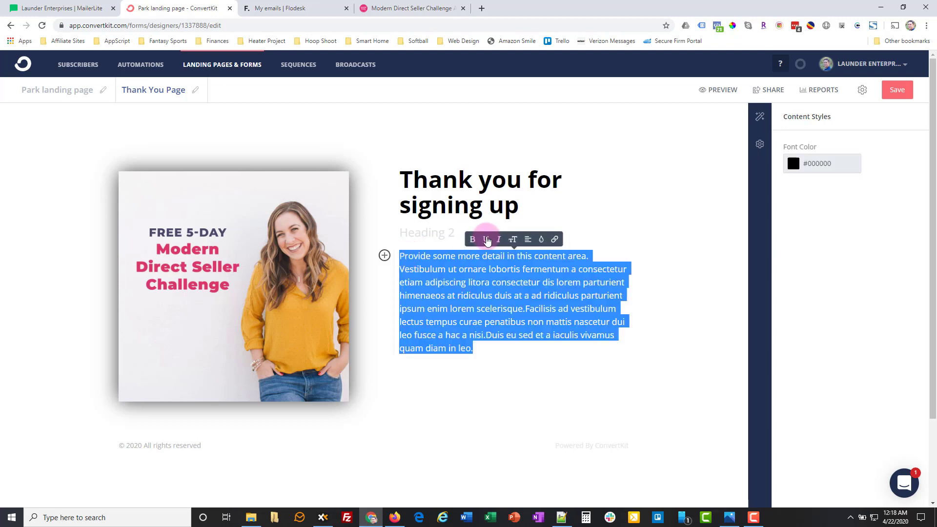
{"action": "type", "text": "Thanks for join"}
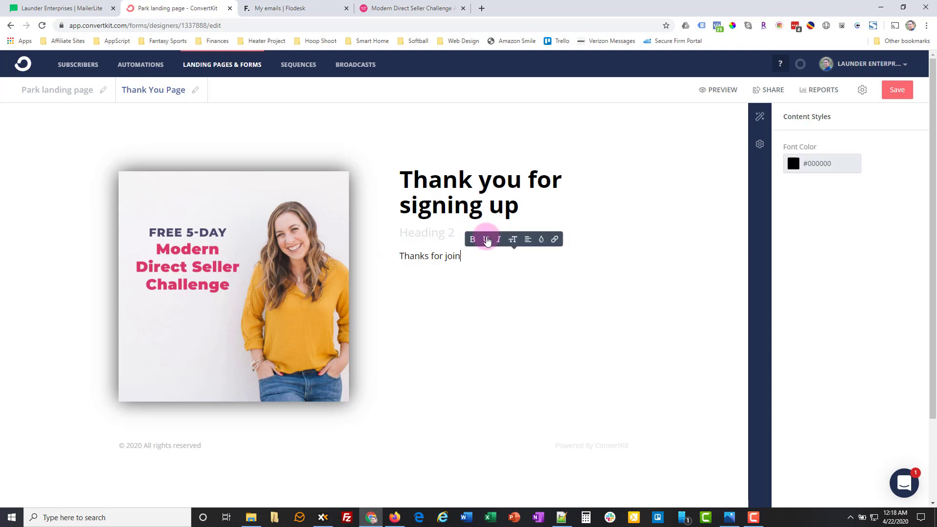
{"action": "type", "text": "ing.  We'll be"}
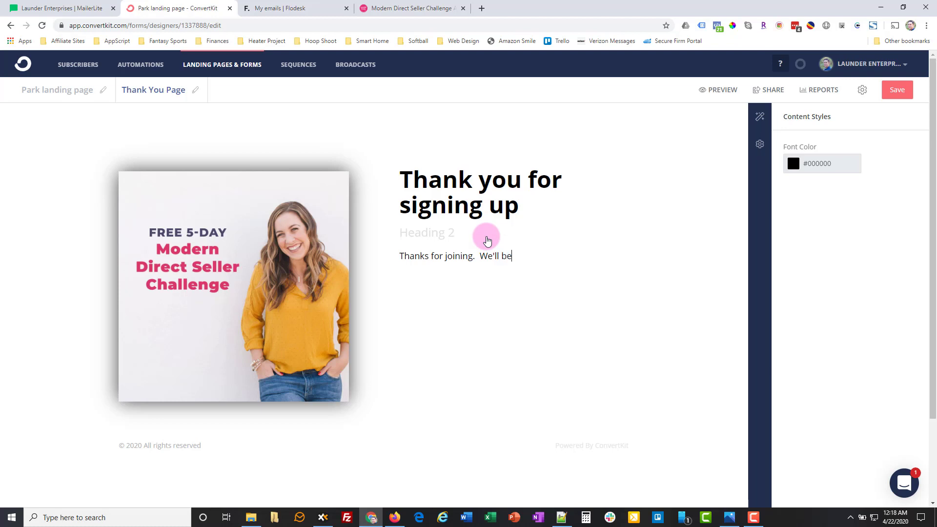
{"action": "type", "text": " in touch soon!"}
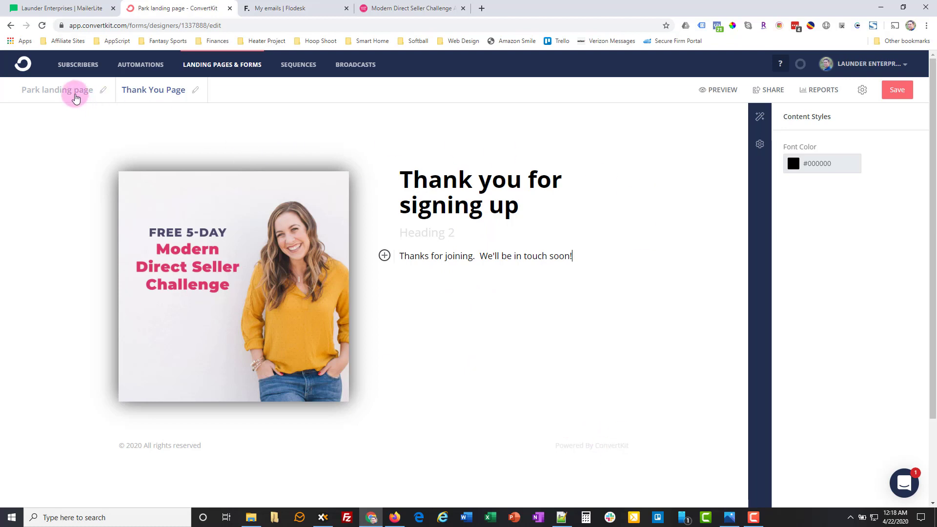
Save the landing page and copy its share URL
{"action": "left_click", "coordinate": [412, 123]}
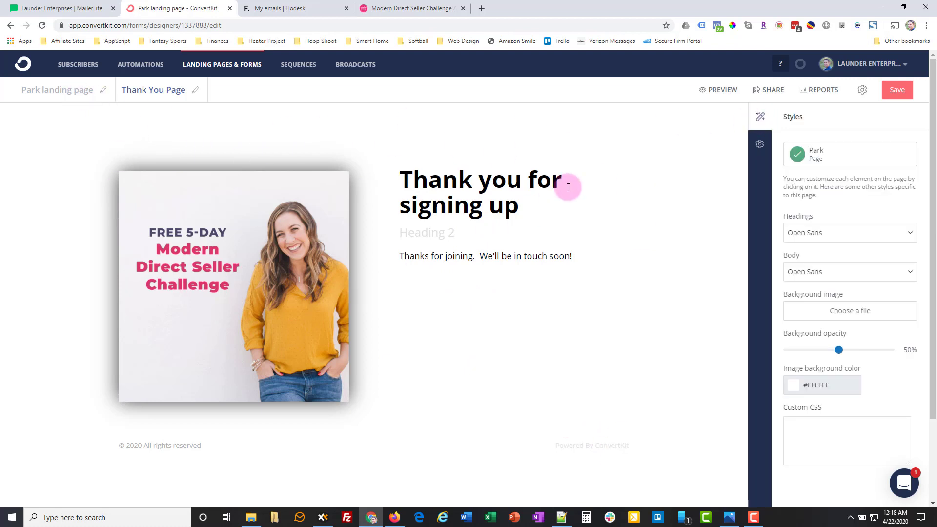
{"action": "left_click", "coordinate": [897, 90]}
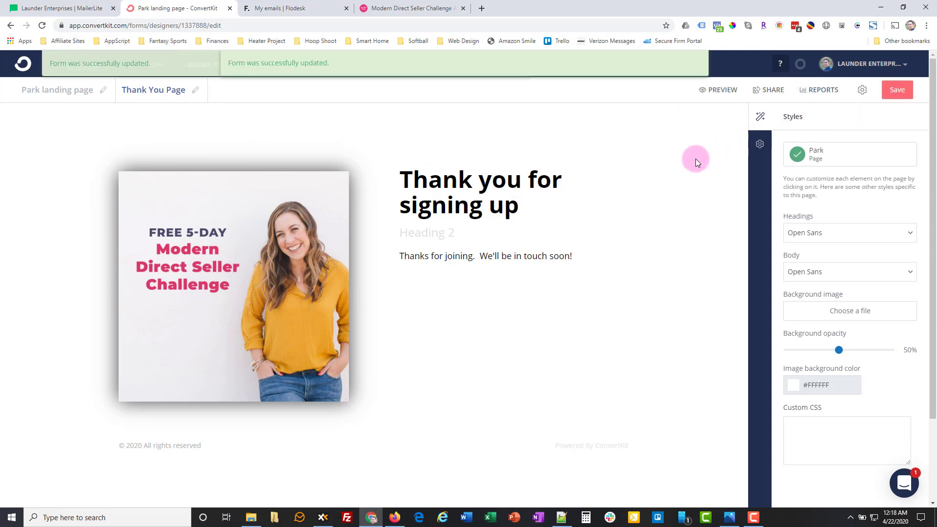
{"action": "left_click", "coordinate": [769, 92]}
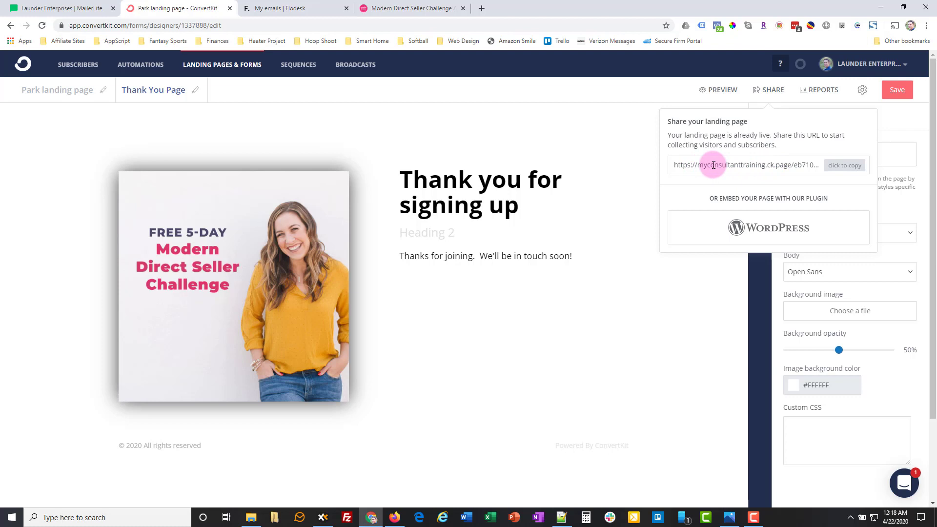
{"action": "left_click", "coordinate": [839, 167]}
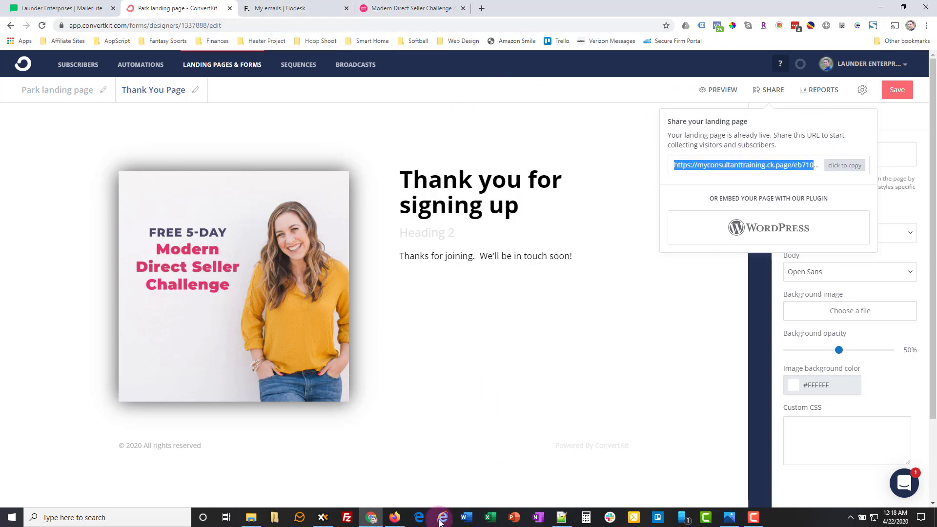
Open the copied landing page URL in a new Firefox tab to check the live page, and return to the ConvertKit editor in Chrome
{"action": "left_click", "coordinate": [394, 517]}
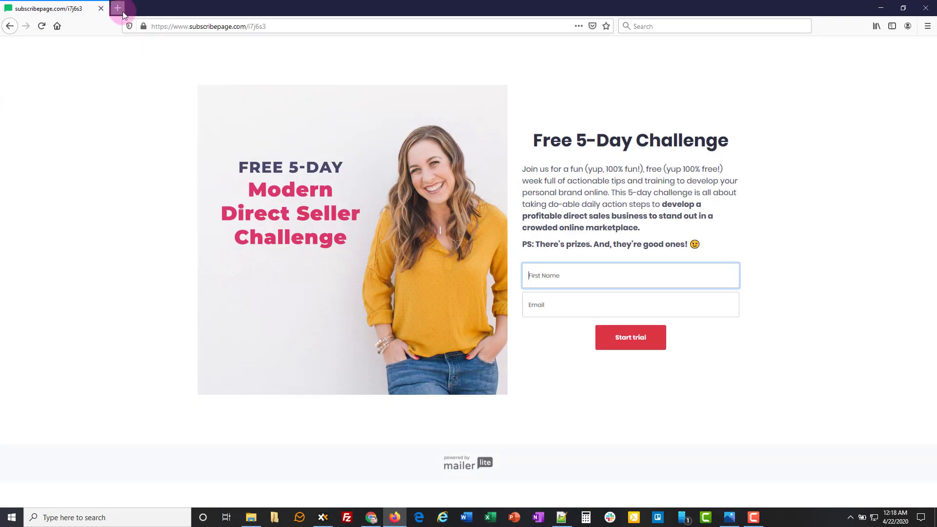
{"action": "left_click", "coordinate": [122, 13]}
{"action": "left_click", "coordinate": [190, 27]}
{"action": "type", "text": "https://myconsultanttraining.ck.page/eb7103afb6"}
{"action": "key", "text": "Return"}
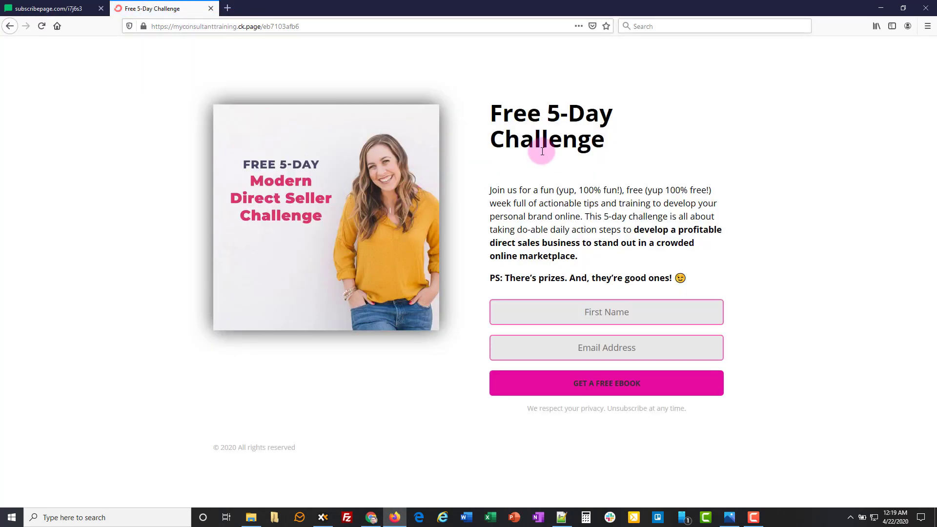
{"action": "left_click", "coordinate": [371, 517]}
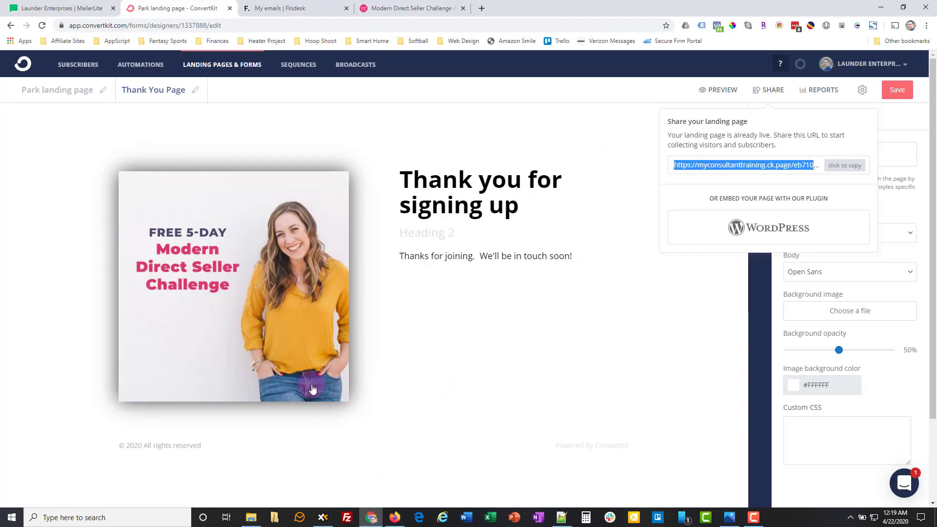
{"action": "left_click", "coordinate": [164, 8]}
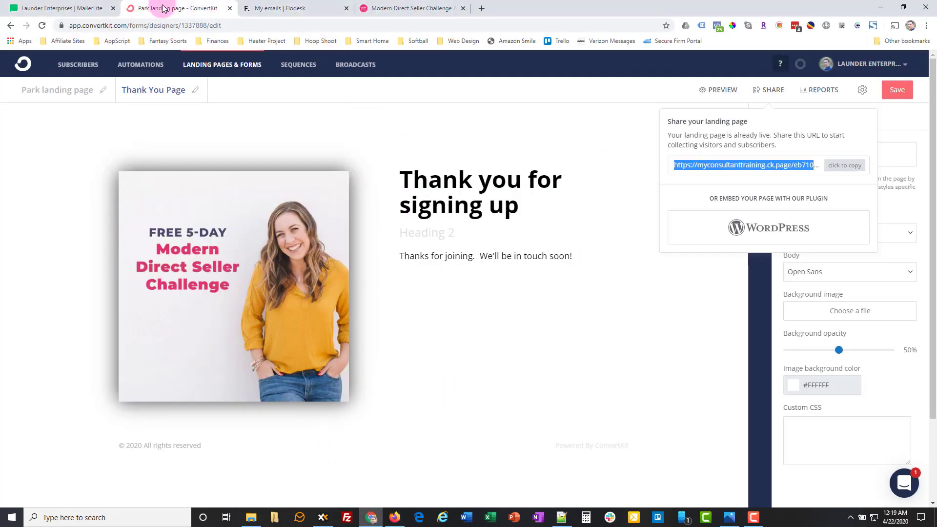
{"action": "left_click", "coordinate": [614, 133]}
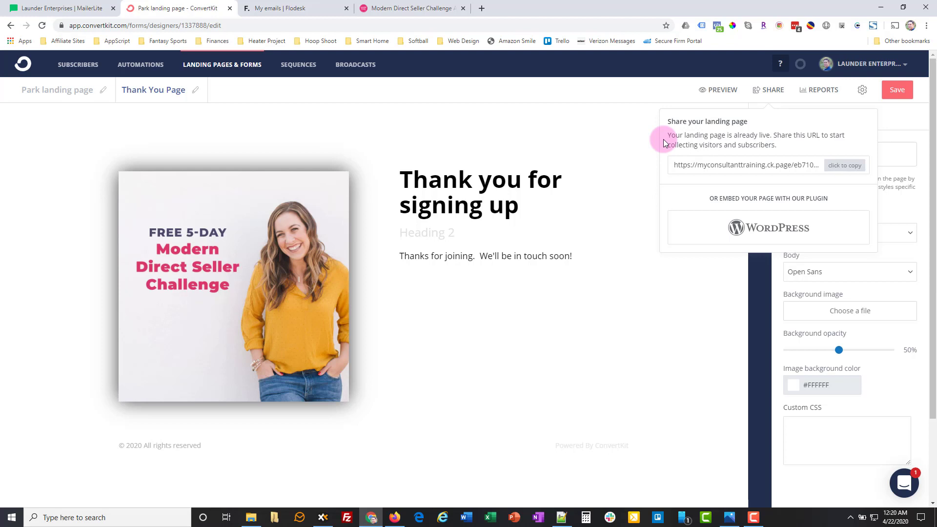
Switch to Flodesk and open the list of forms
{"action": "left_click", "coordinate": [283, 9]}
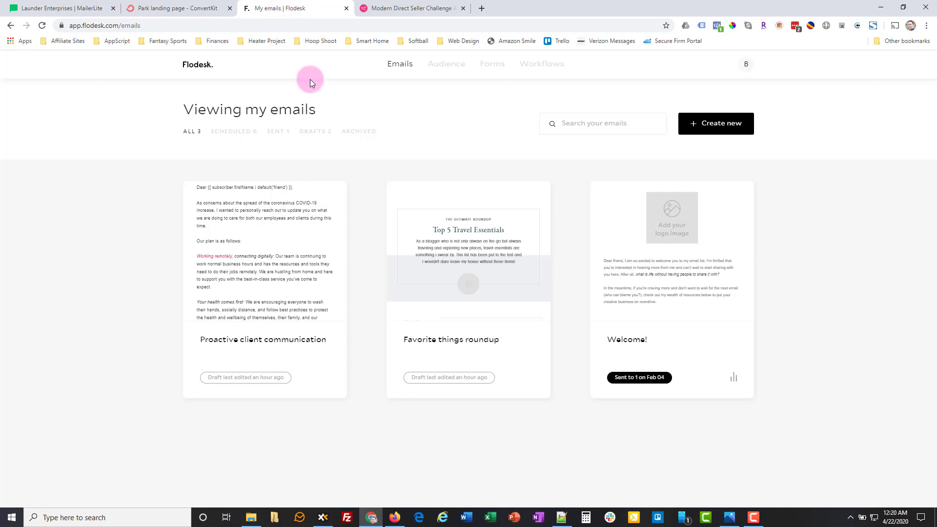
{"action": "mouse_move", "coordinate": [453, 63]}
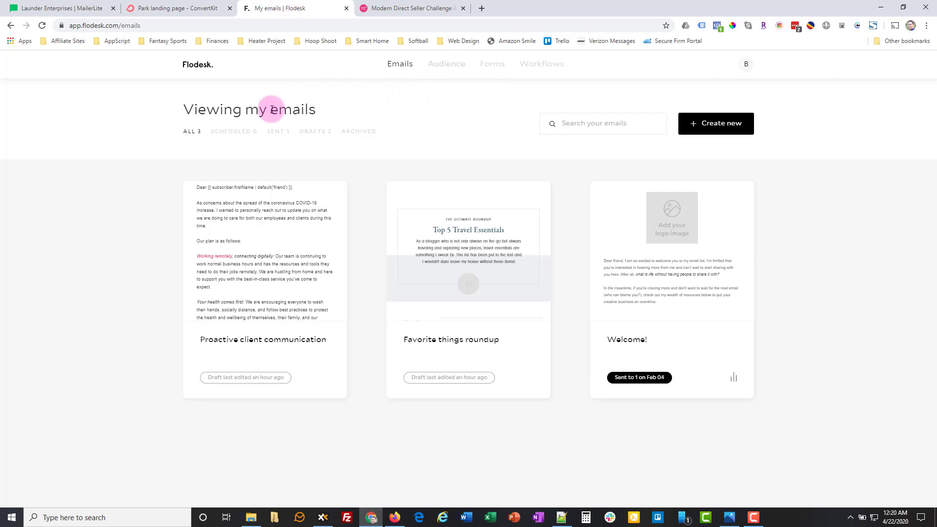
{"action": "left_click", "coordinate": [497, 71]}
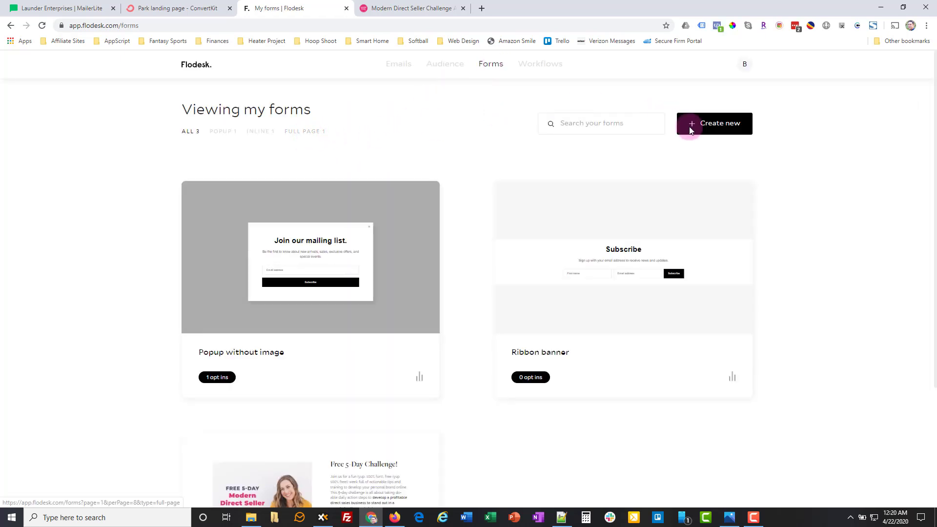
Start creating a new form and show only the full page templates
{"action": "left_click", "coordinate": [707, 125]}
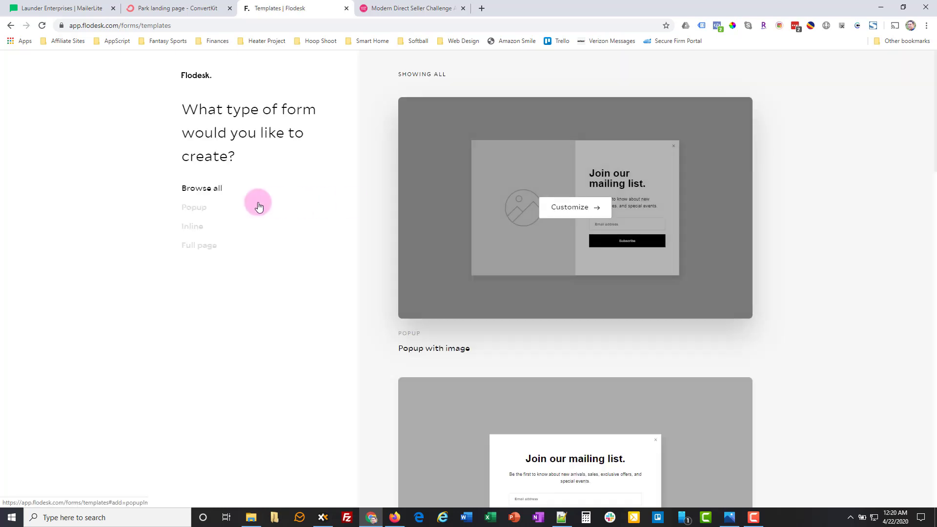
{"action": "left_click", "coordinate": [205, 246]}
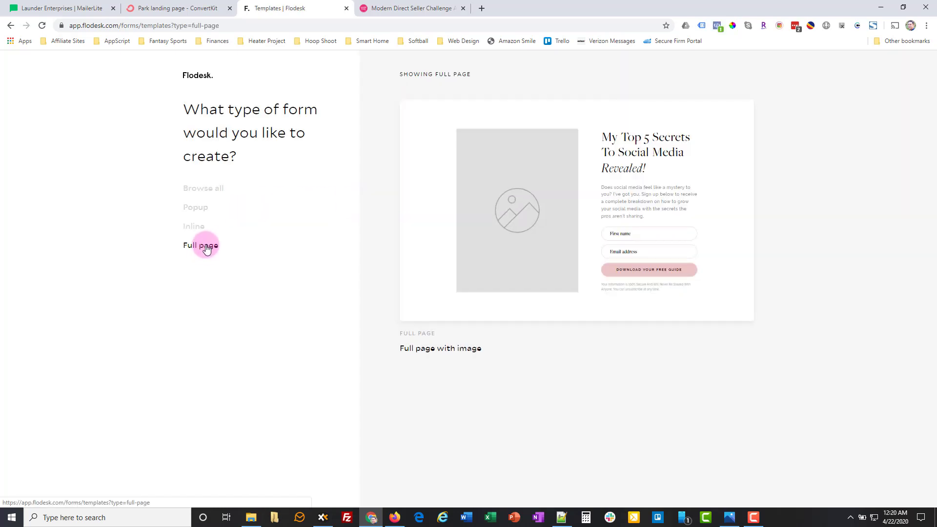
{"action": "mouse_move", "coordinate": [623, 182]}
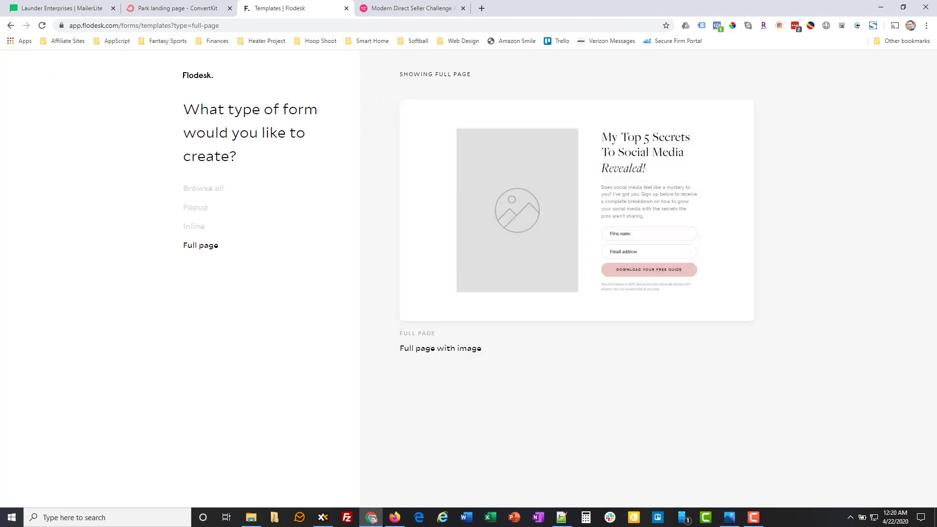
Bring up the Landing Page Example.png reference image in Photos and move its window off the template page
{"action": "left_click", "coordinate": [729, 517]}
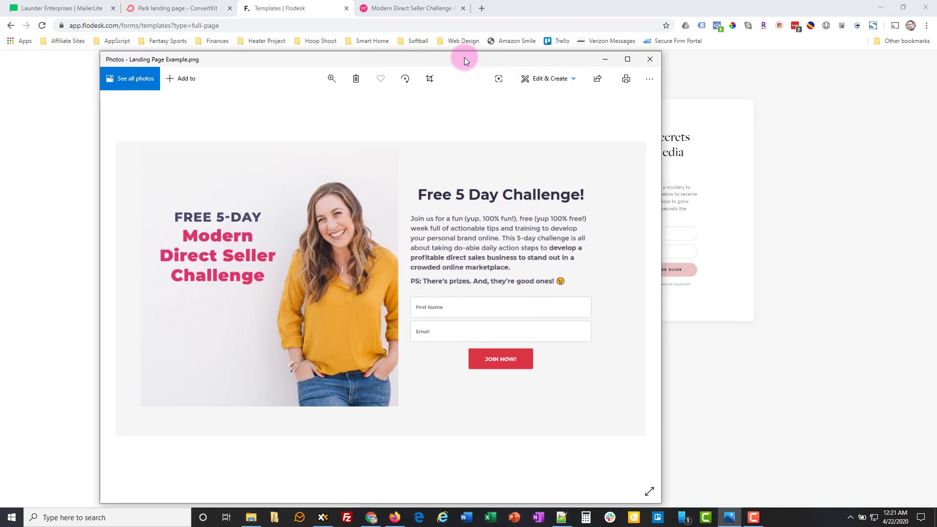
{"action": "left_click_drag", "start_coordinate": [464, 59], "coordinate": [1, 29]}
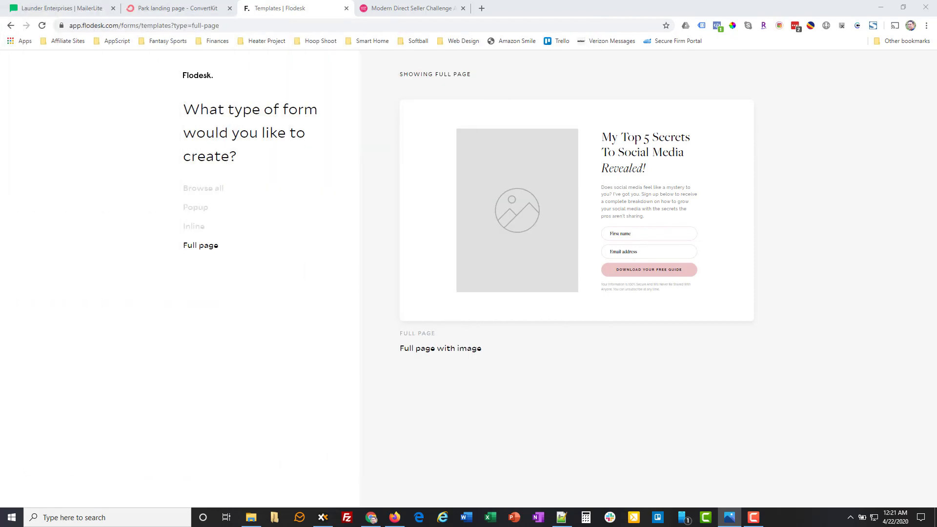
Create a form from the "Full page with image" template and assign its subscribers to the My Contacts segment
{"action": "mouse_move", "coordinate": [611, 123]}
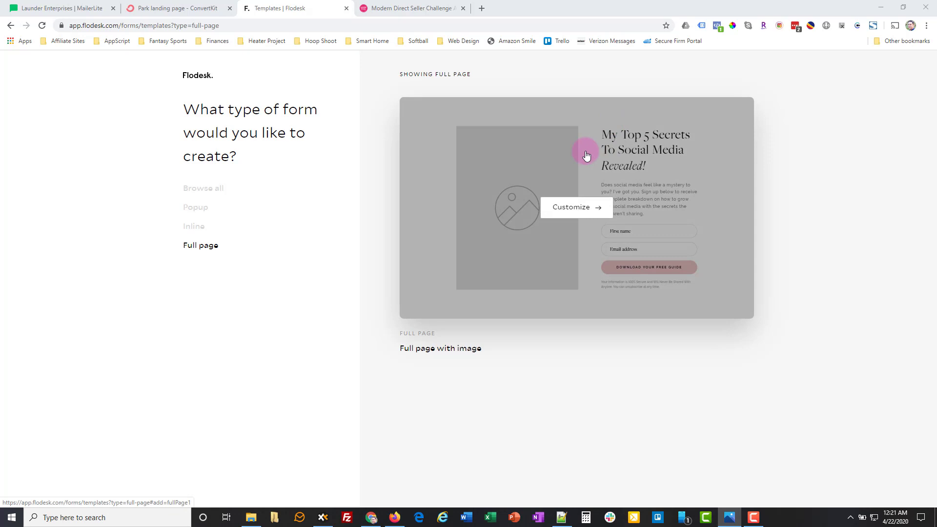
{"action": "left_click", "coordinate": [576, 215]}
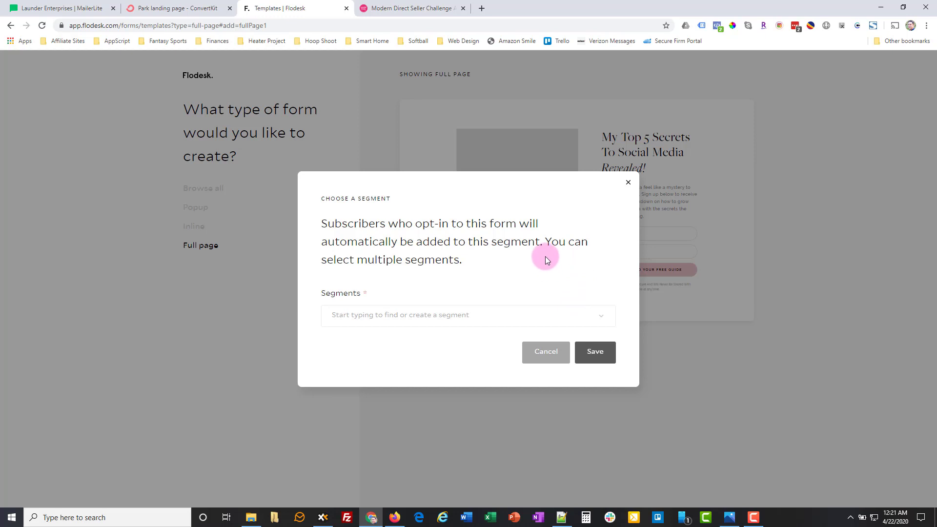
{"action": "left_click", "coordinate": [514, 315]}
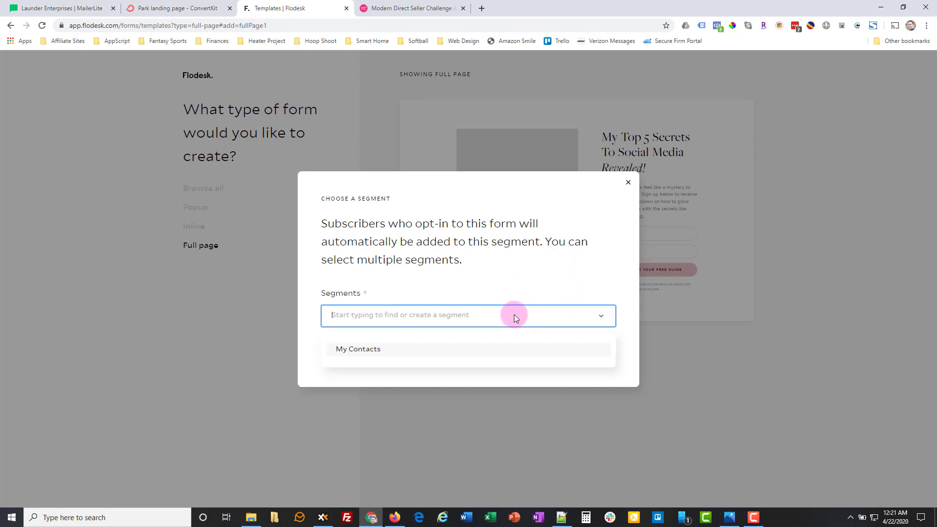
{"action": "left_click", "coordinate": [352, 349]}
{"action": "left_click", "coordinate": [588, 358]}
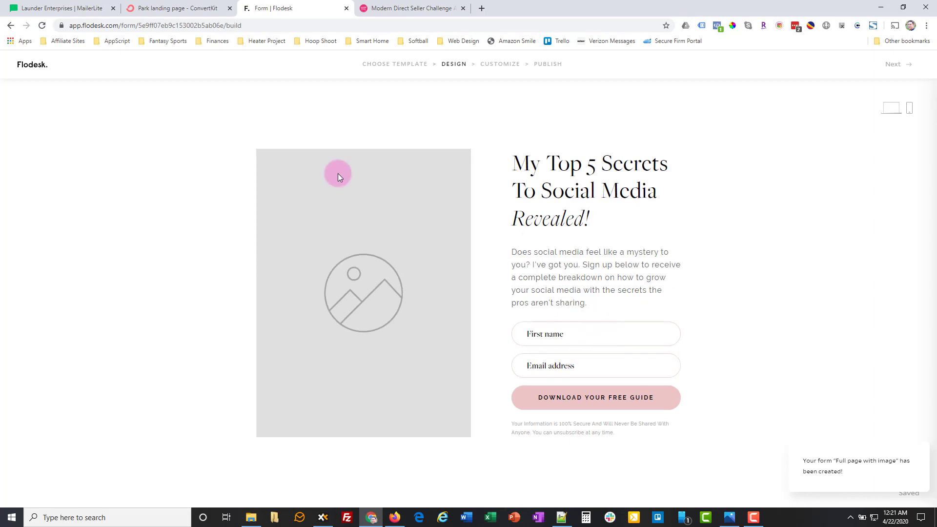
Upload challenge-flodesk-440x590.png into the form's image placeholder
{"action": "left_click", "coordinate": [339, 200]}
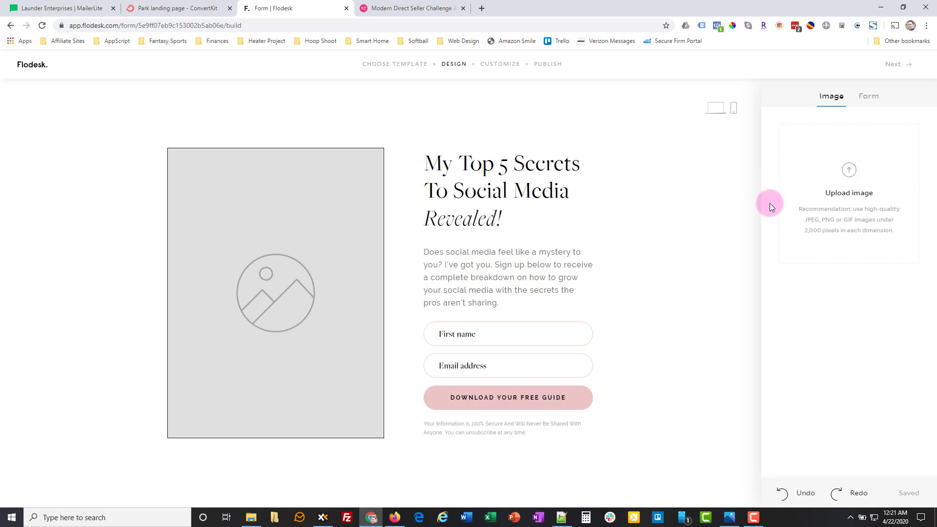
{"action": "left_click", "coordinate": [848, 181]}
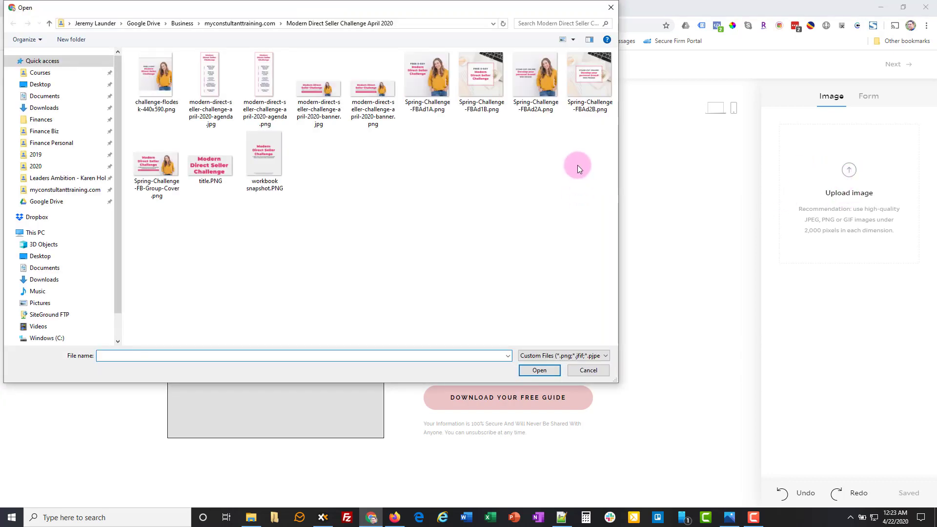
{"action": "double_click", "coordinate": [157, 78]}
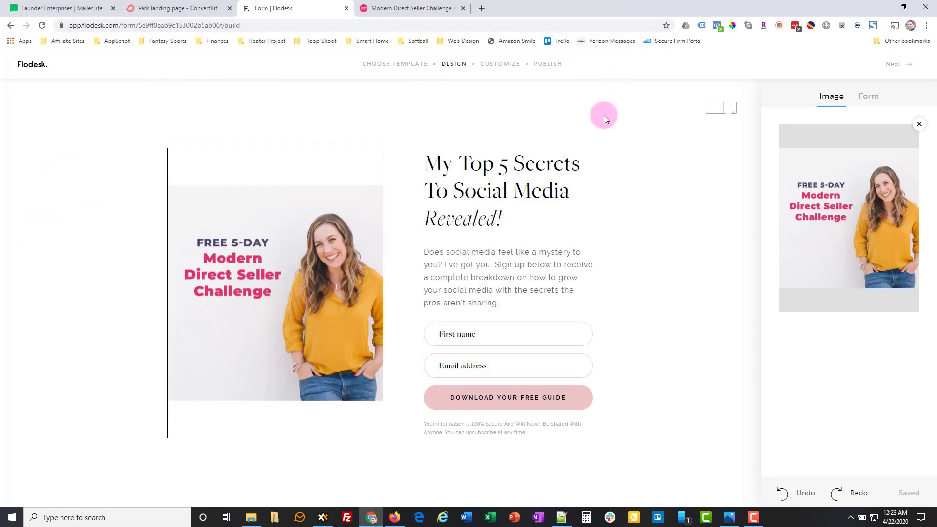
Replace the heading text with "Free 5-Day Challenge" and reduce its font size to 40
{"action": "left_click", "coordinate": [517, 202]}
{"action": "left_click", "coordinate": [508, 218]}
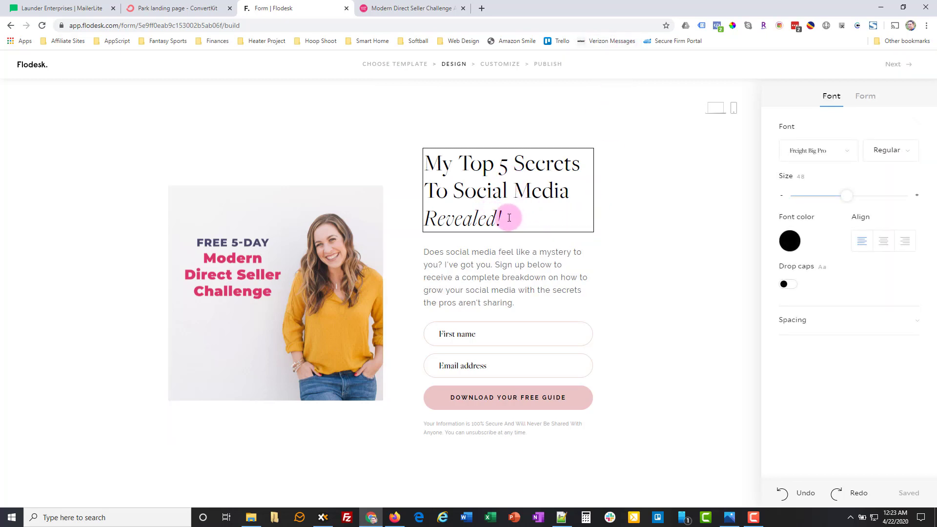
{"action": "left_click_drag", "start_coordinate": [579, 222], "coordinate": [425, 170]}
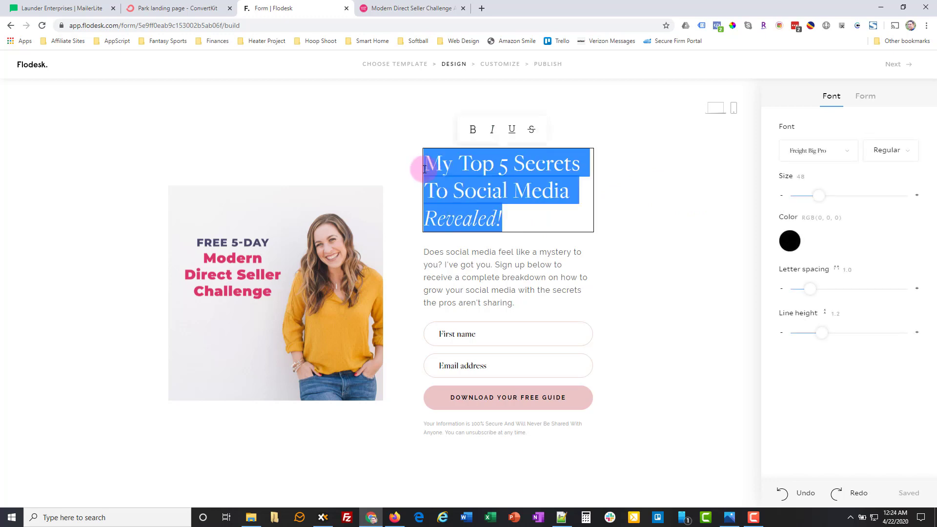
{"action": "type", "text": "Free 5-D"}
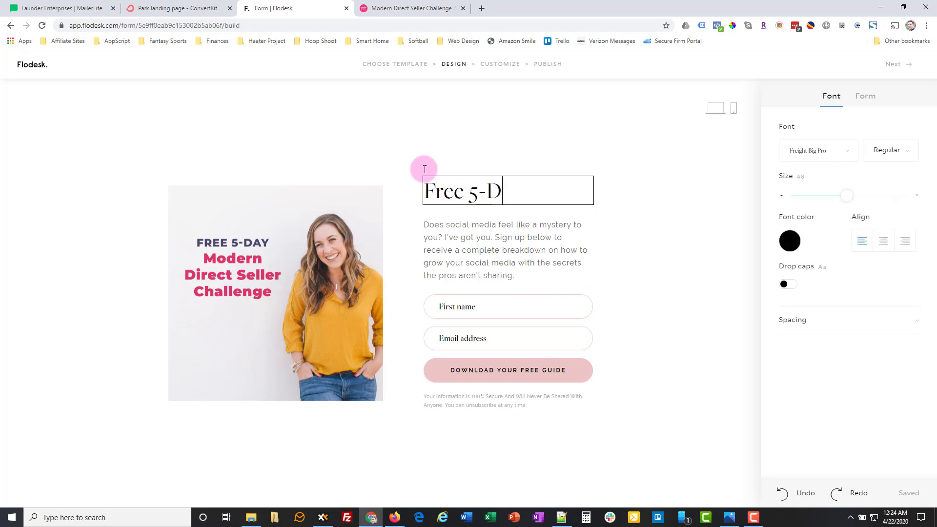
{"action": "type", "text": "ay Challenge"}
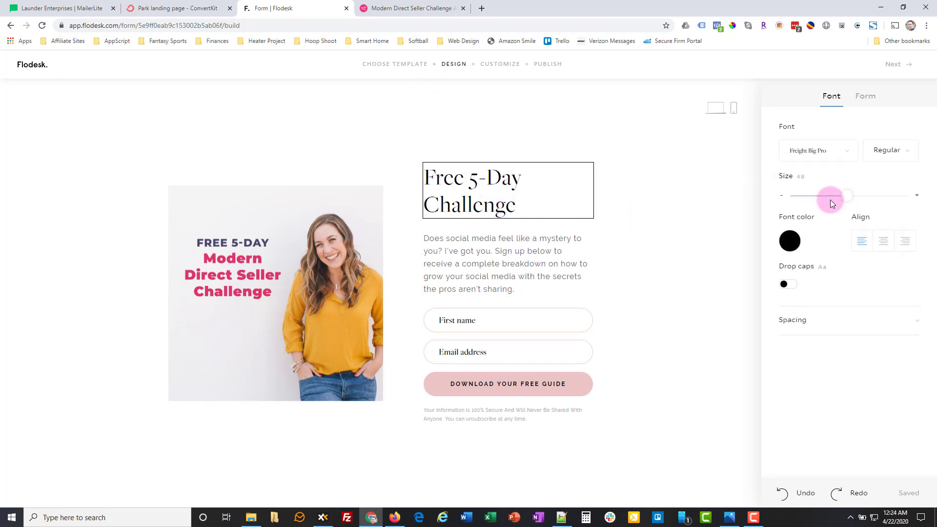
{"action": "left_click_drag", "start_coordinate": [846, 198], "coordinate": [836, 197]}
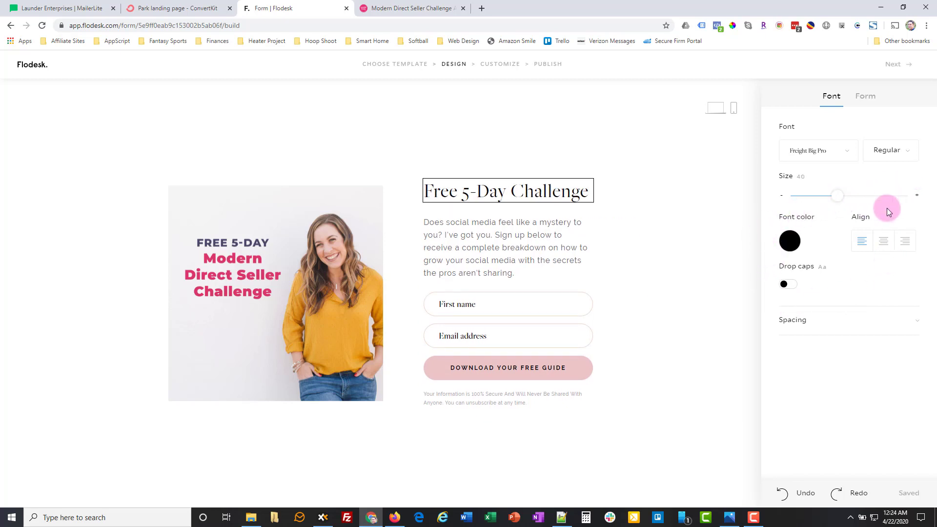
Replace the template paragraph with the "Join us for a fun (yup, 100% fun!)" description and PS line from the challenge web page
{"action": "left_click", "coordinate": [580, 223]}
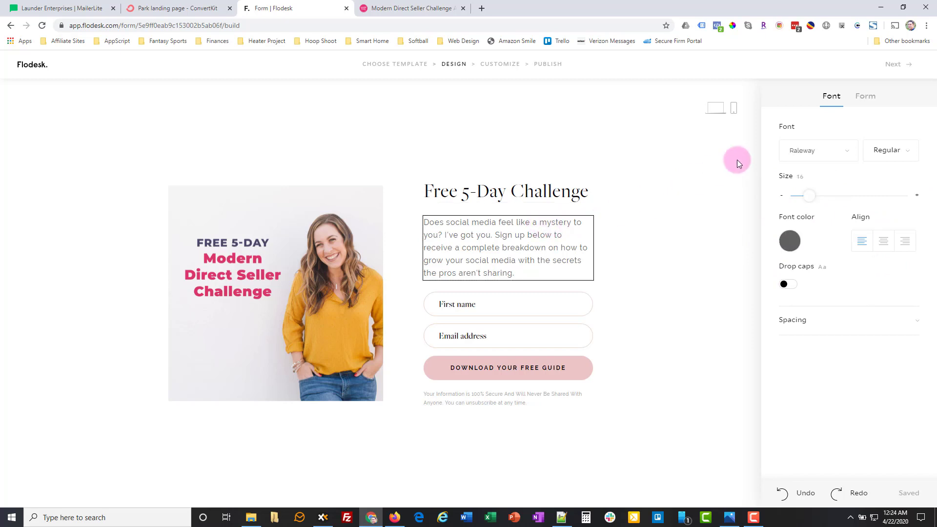
{"action": "left_click", "coordinate": [485, 192]}
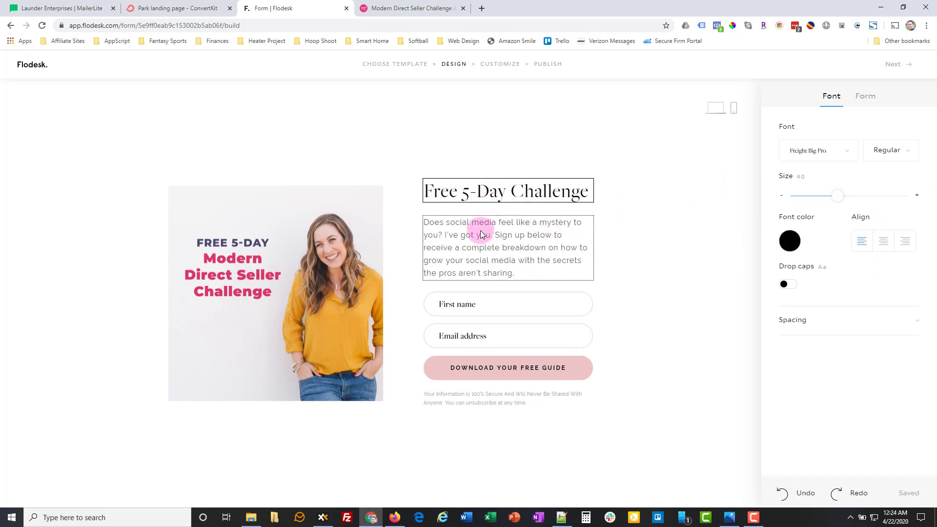
{"action": "left_click", "coordinate": [429, 215]}
{"action": "left_click", "coordinate": [408, 8]}
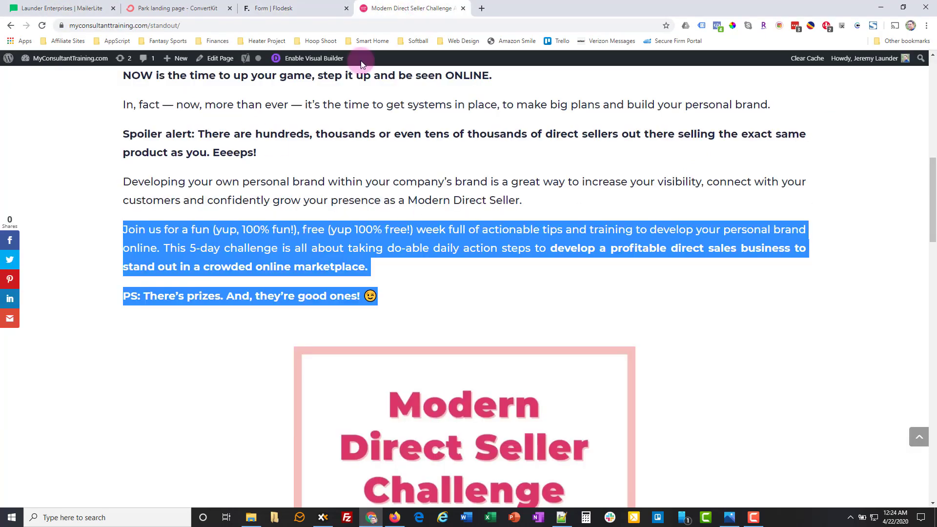
{"action": "left_click", "coordinate": [285, 9]}
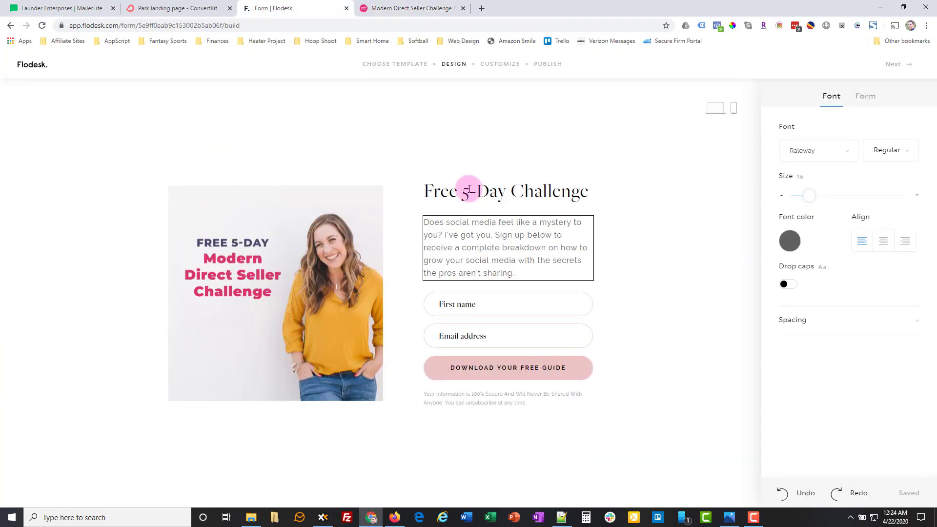
{"action": "triple_click", "coordinate": [503, 236]}
{"action": "type", "text": "Join us for a fun (yup, 100% fun!), free (yup 100% free!) week full of actionable tips and training to develop your personal brand online. This 5-day challenge is all about taking do-able daily action steps to develop a profitable direct sales business to stand out in a crowded online marketplace. PS: There's prizes. And, they're good ones! 😉"}
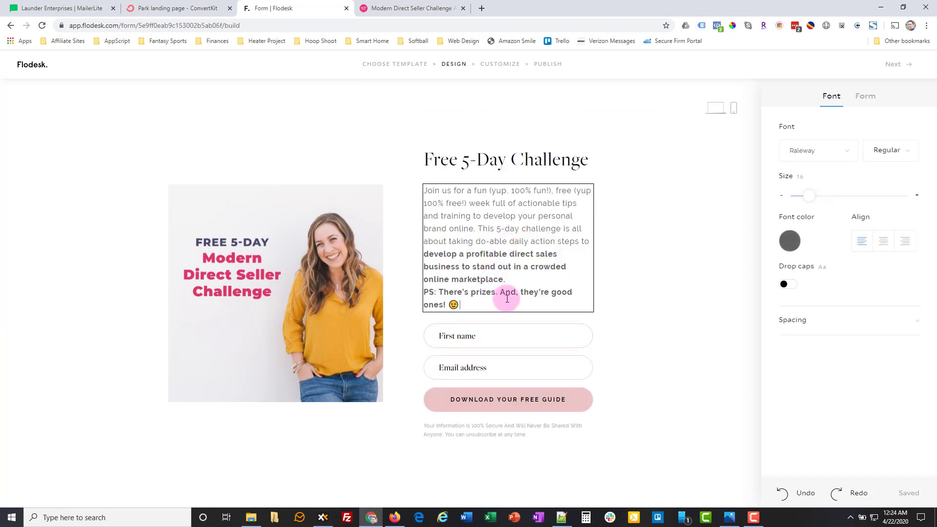
Set the border color of the first name and email address fields to the pink #DC3769
{"action": "left_click", "coordinate": [485, 356]}
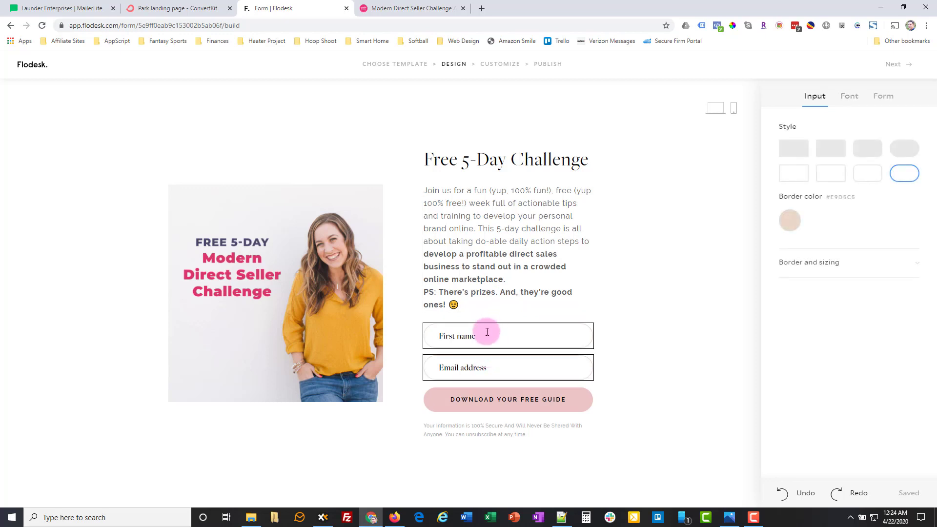
{"action": "left_click", "coordinate": [789, 221]}
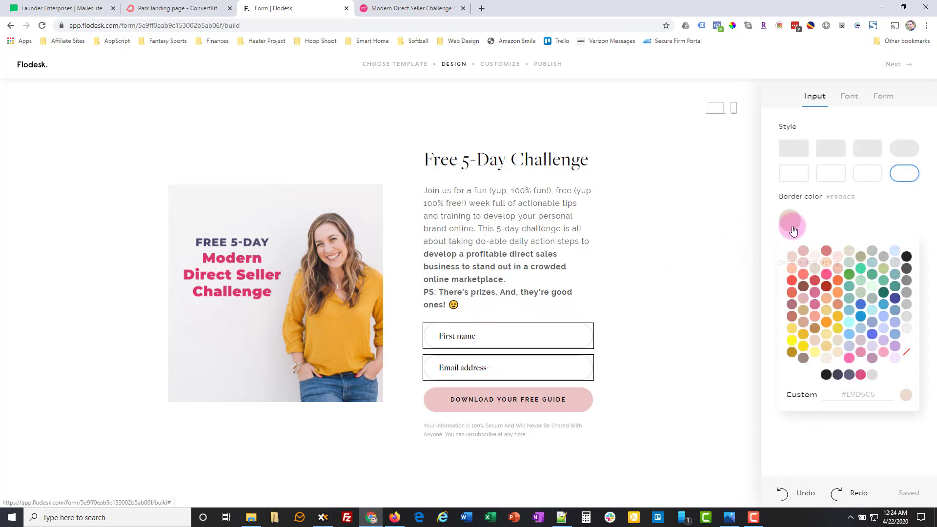
{"action": "left_click", "coordinate": [860, 376]}
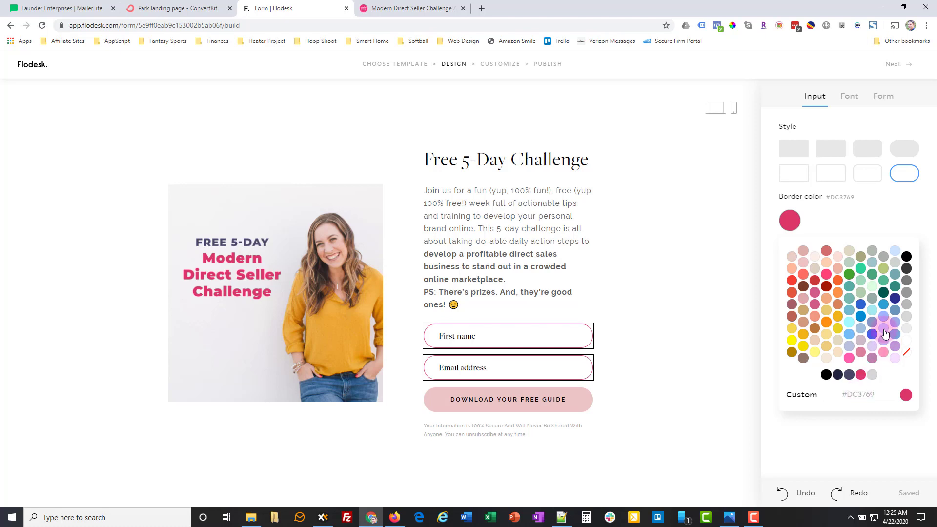
{"action": "left_click", "coordinate": [858, 219]}
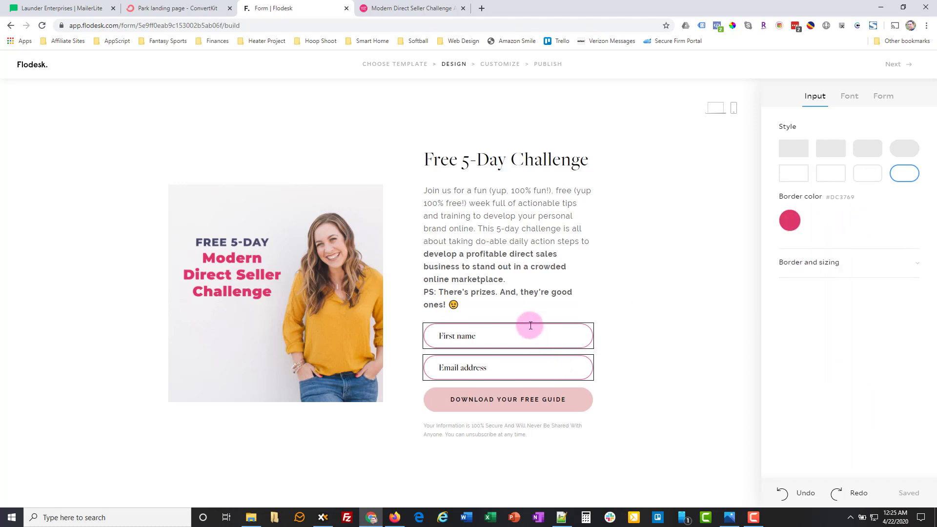
Set the signup button's fill color to the pink #DC3769
{"action": "left_click", "coordinate": [502, 399]}
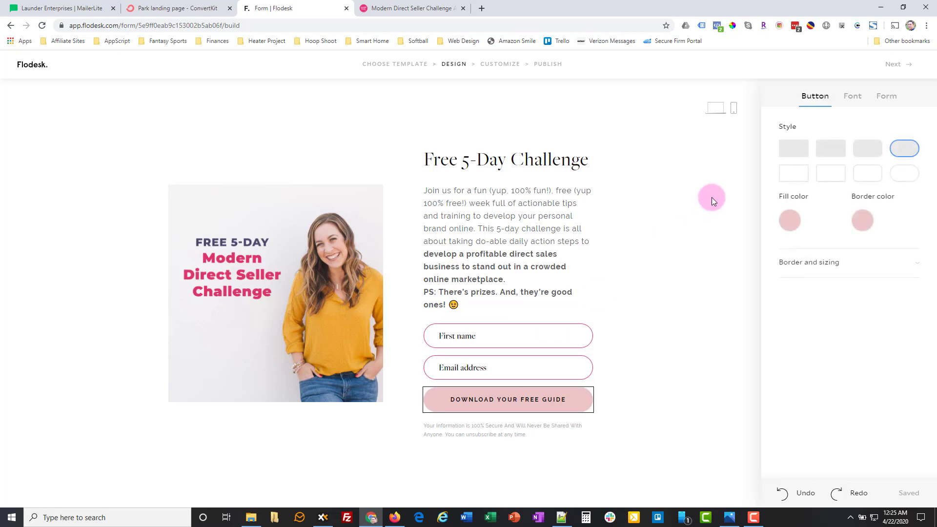
{"action": "left_click", "coordinate": [784, 226]}
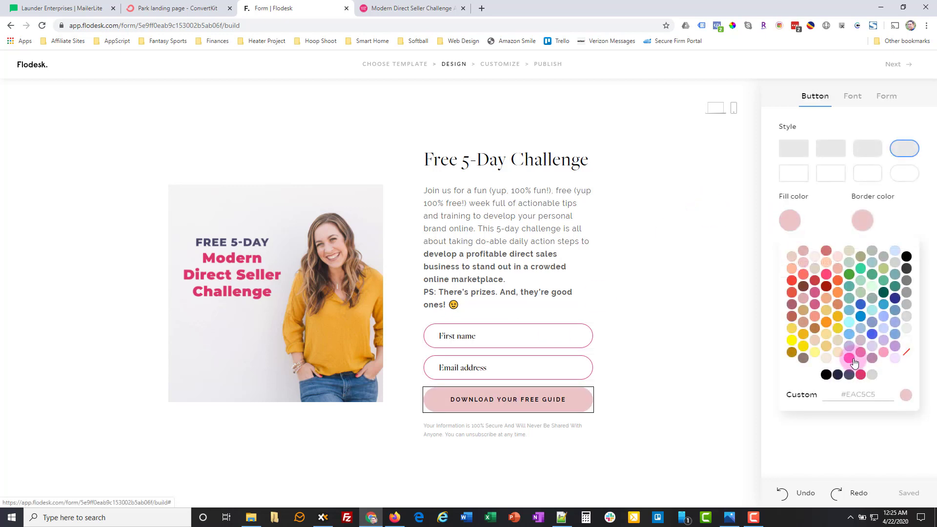
{"action": "left_click", "coordinate": [848, 257]}
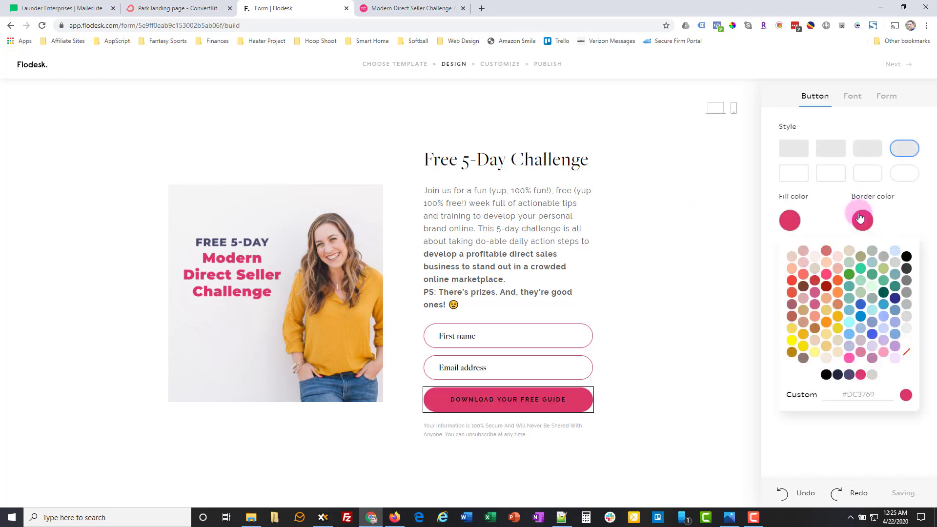
{"action": "left_click", "coordinate": [900, 210]}
Try a nearly square filled style and a square outlined style on the signup button, then restore the fully rounded filled style
{"action": "left_click", "coordinate": [830, 149]}
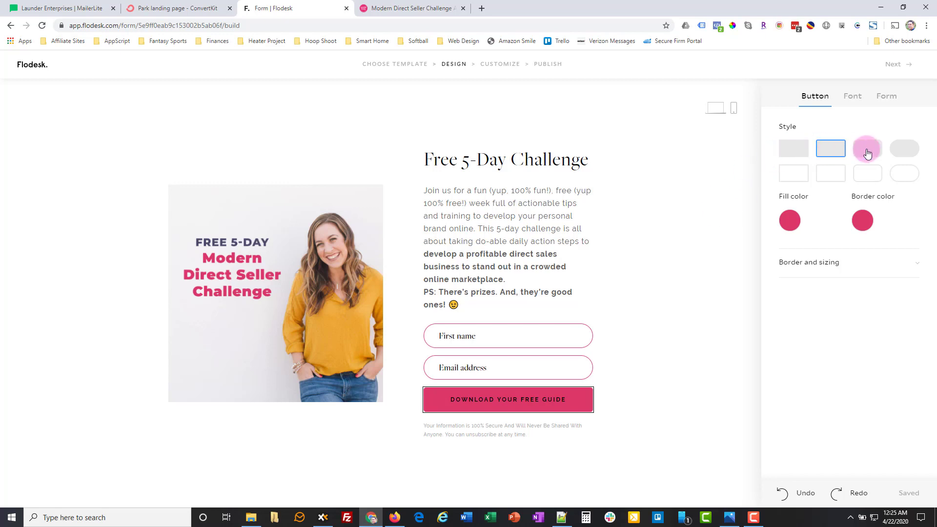
{"action": "left_click", "coordinate": [787, 174]}
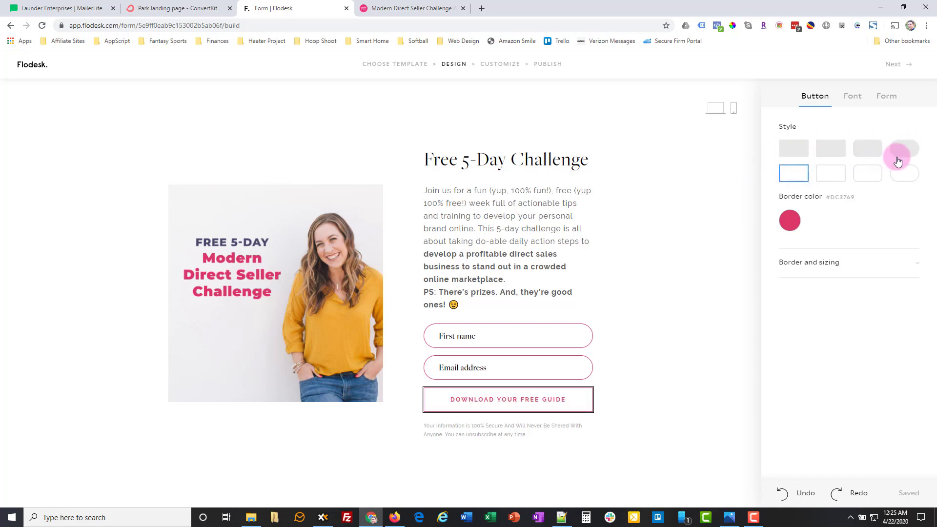
{"action": "left_click", "coordinate": [897, 161]}
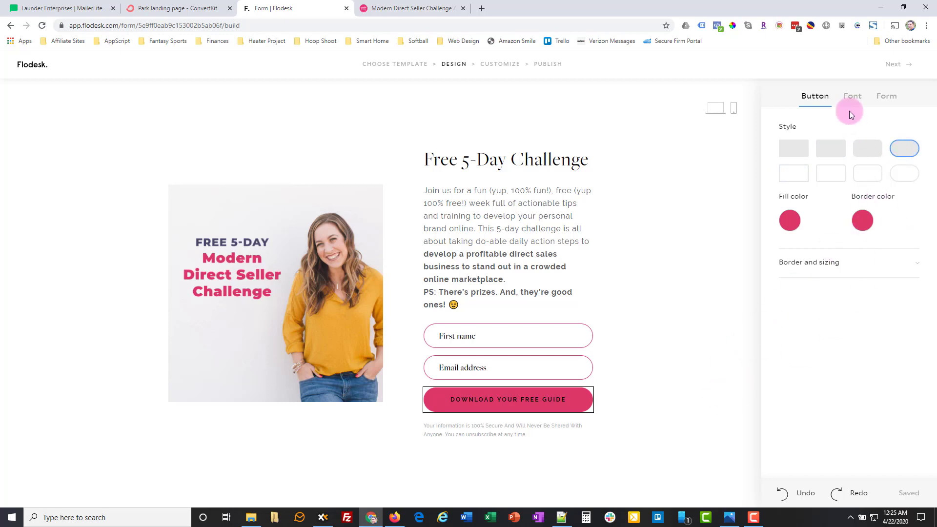
Change the signup button's text to "JOIN THE CHALLENGE!" and advance the form to the Customize stage
{"action": "triple_click", "coordinate": [487, 397]}
{"action": "type", "text": "JOIN THE "}
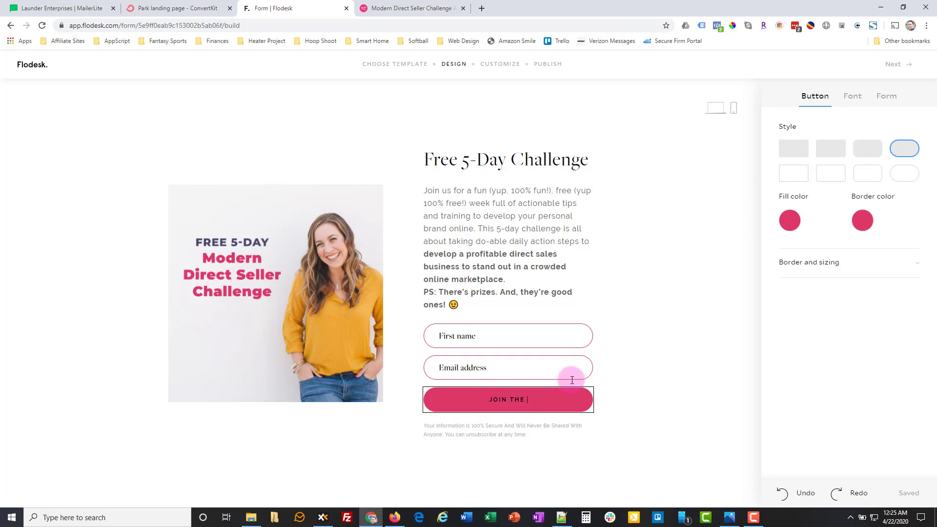
{"action": "type", "text": "CHALLENGE!"}
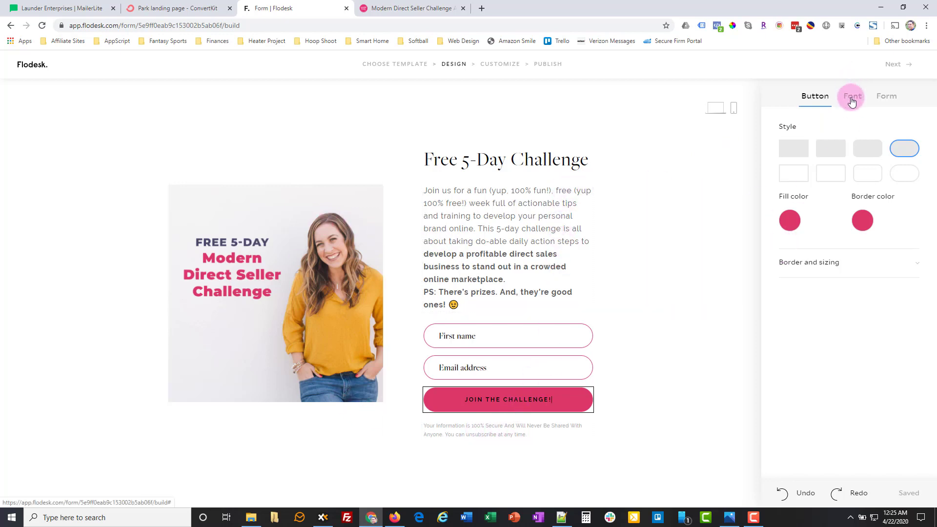
{"action": "left_click", "coordinate": [897, 65]}
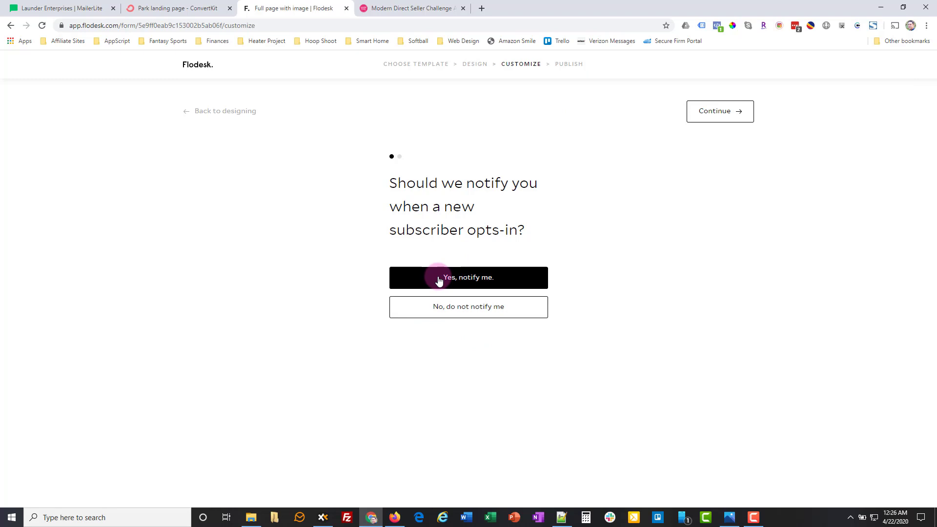
Keep new-subscriber notifications on, try the URL redirect before restoring the success message as the after-submission action, and publish the form
{"action": "left_click", "coordinate": [736, 114]}
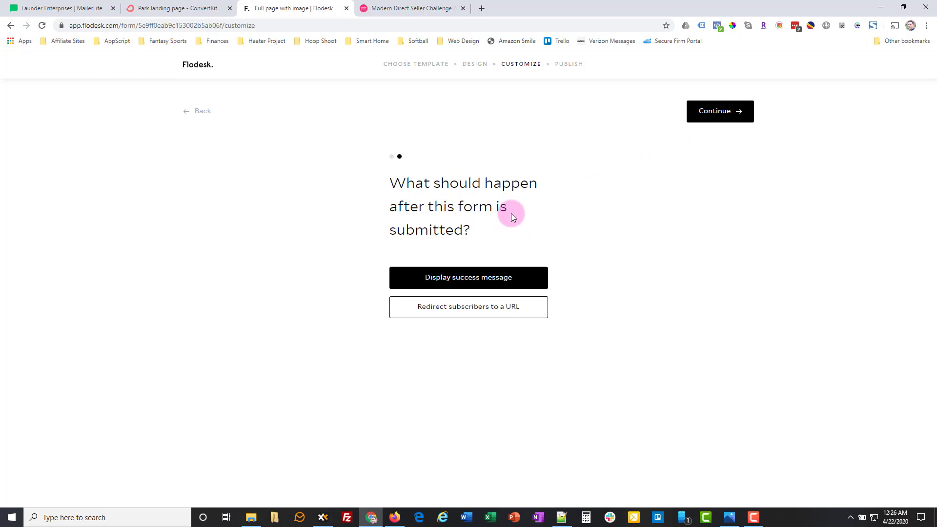
{"action": "left_click", "coordinate": [477, 310]}
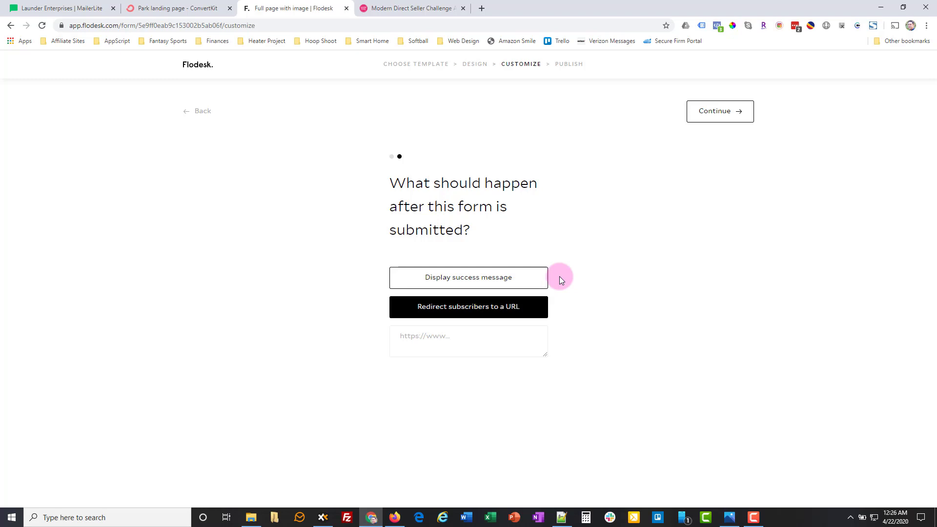
{"action": "left_click", "coordinate": [455, 339]}
{"action": "left_click", "coordinate": [495, 284]}
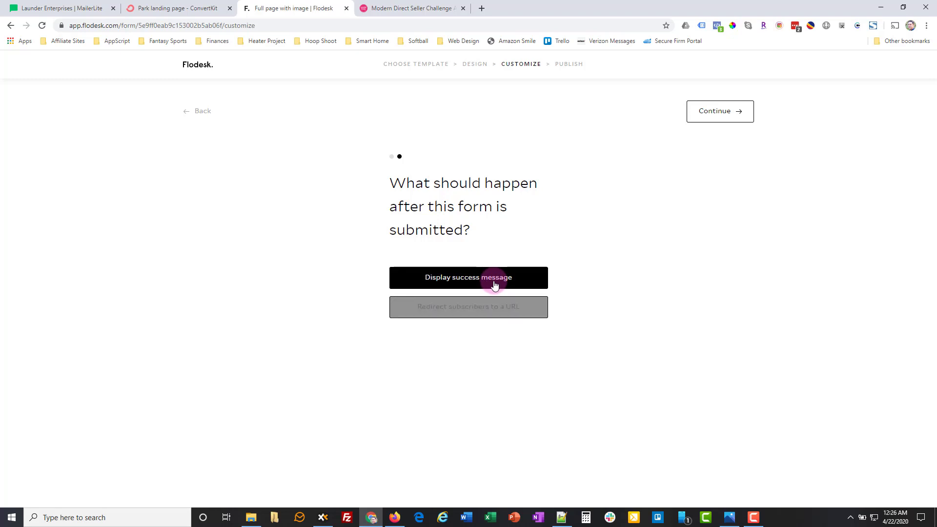
{"action": "left_click", "coordinate": [703, 119]}
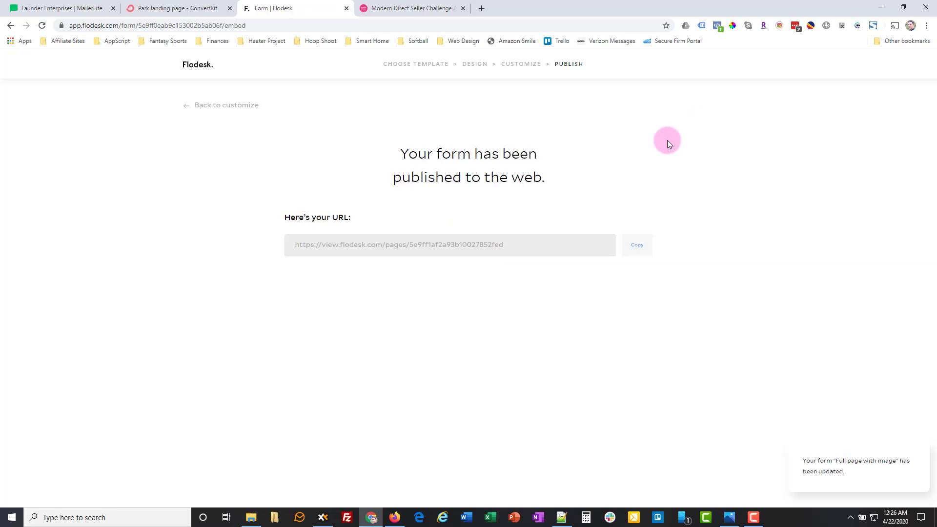
Copy the published form's URL and open the live Flodesk page in a new Firefox tab
{"action": "left_click", "coordinate": [635, 245]}
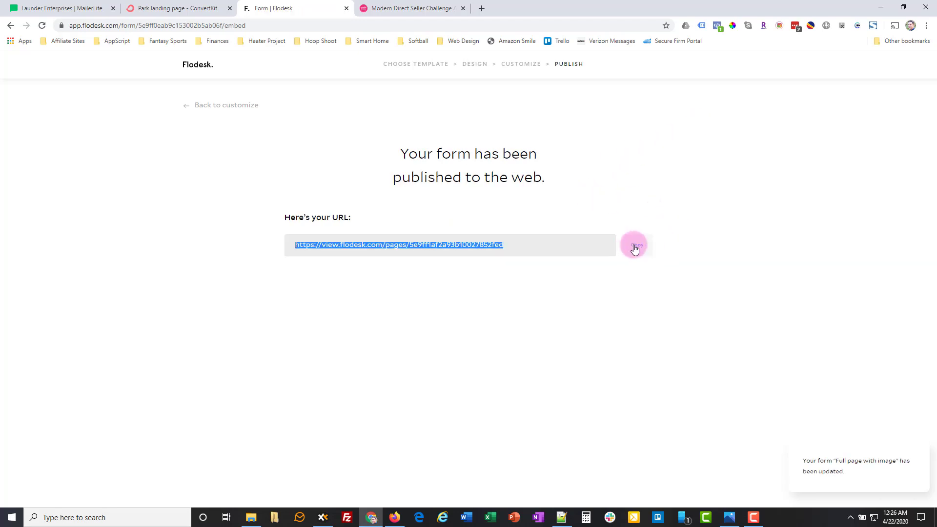
{"action": "left_click", "coordinate": [395, 516]}
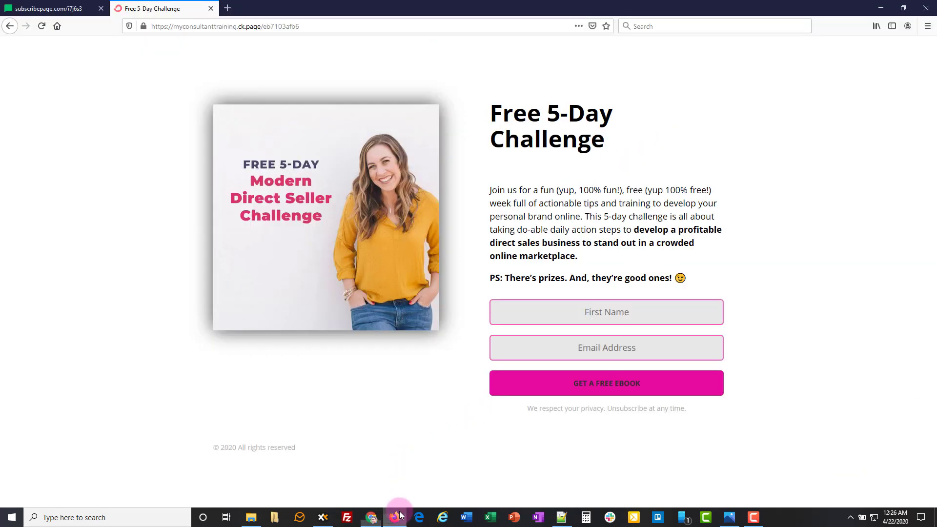
{"action": "left_click", "coordinate": [227, 8]}
{"action": "key", "text": "ctrl+v"}
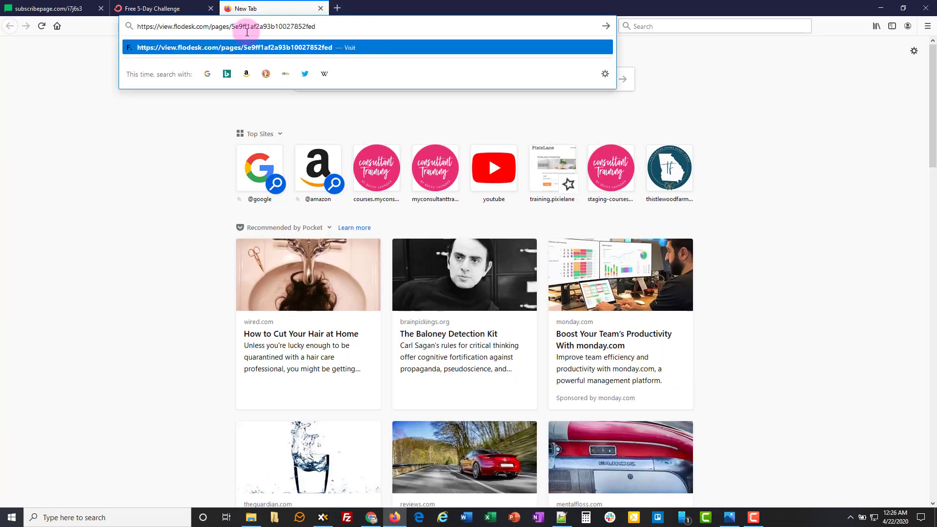
{"action": "key", "text": "Return"}
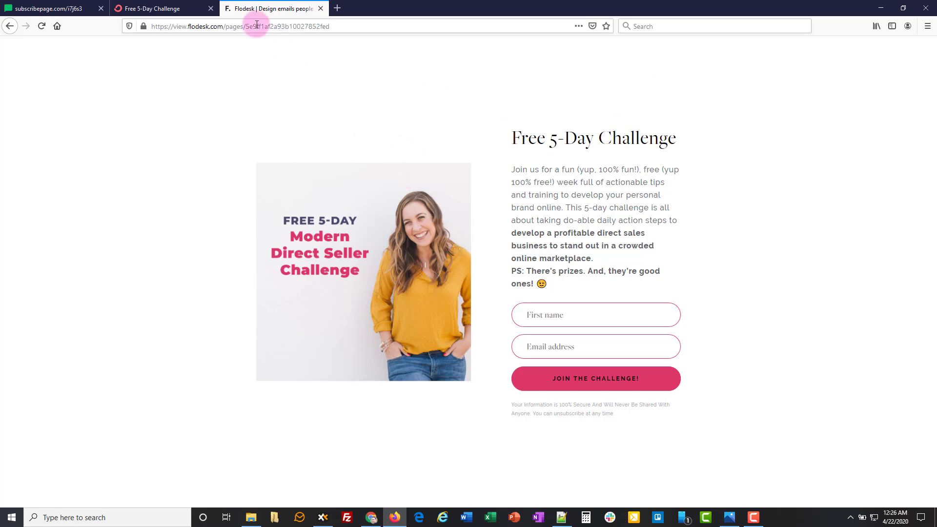
Compare the live MailerLite, ConvertKit and Flodesk versions of the challenge landing page, and return to the Flodesk publish page in Chrome
{"action": "left_click", "coordinate": [151, 8]}
{"action": "left_click", "coordinate": [52, 8]}
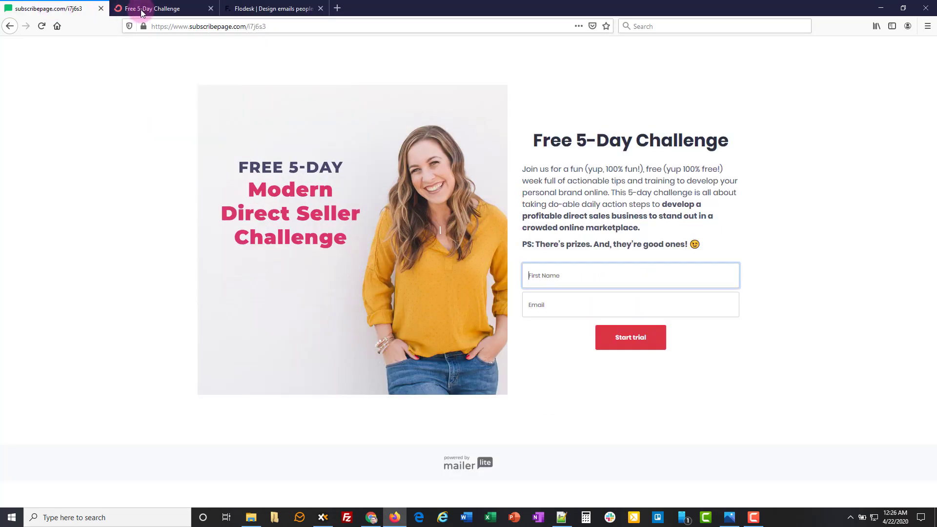
{"action": "left_click", "coordinate": [159, 9]}
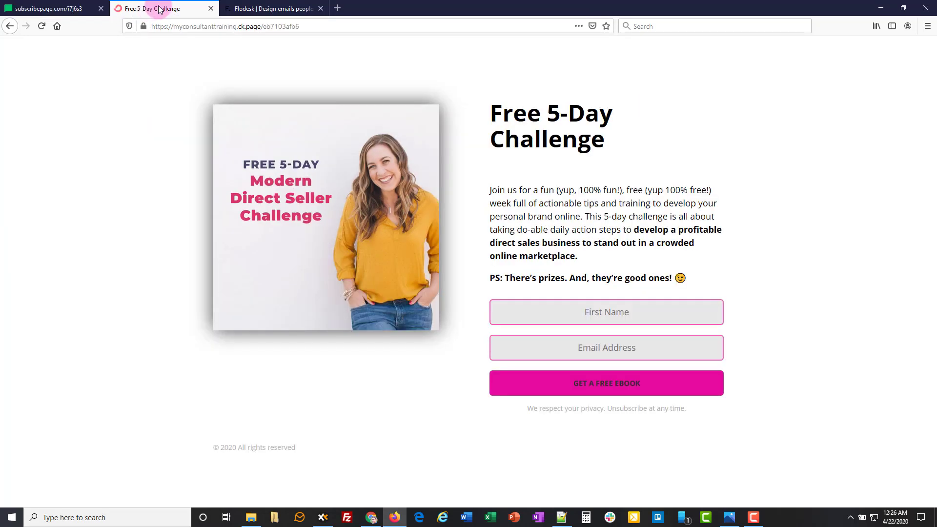
{"action": "left_click", "coordinate": [258, 9]}
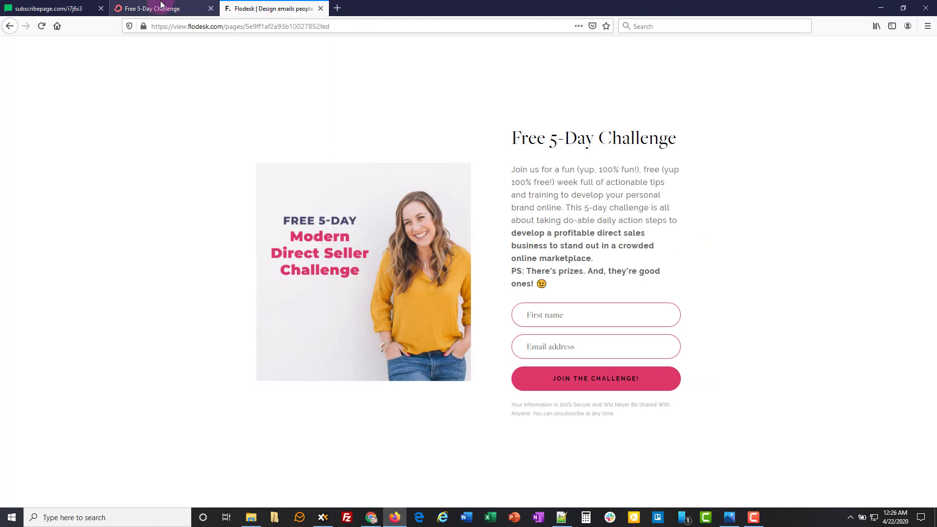
{"action": "left_click", "coordinate": [141, 8]}
{"action": "left_click", "coordinate": [69, 9]}
{"action": "left_click", "coordinate": [169, 10]}
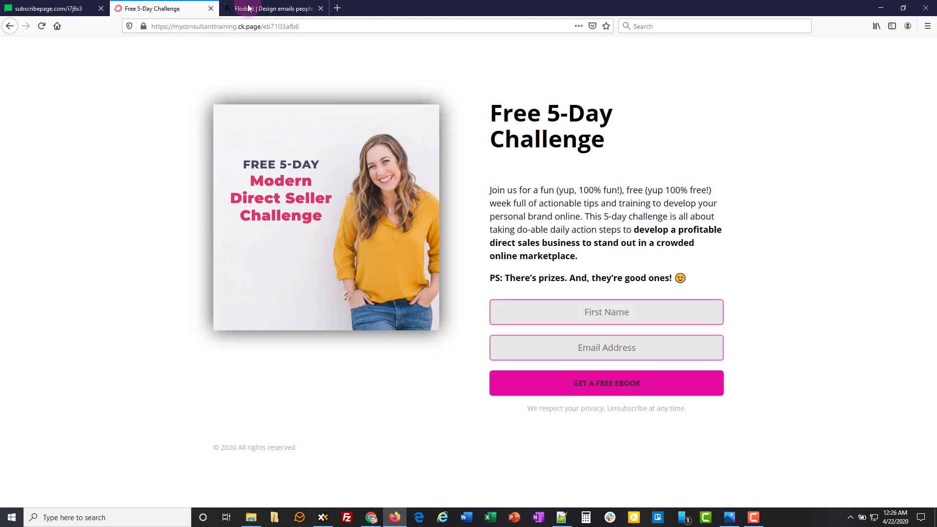
{"action": "left_click", "coordinate": [273, 9]}
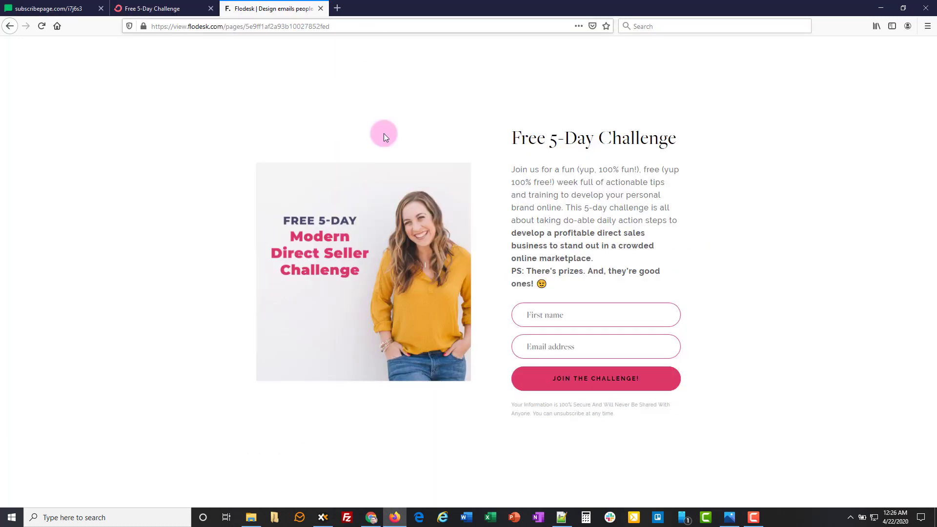
{"action": "left_click", "coordinate": [370, 517]}
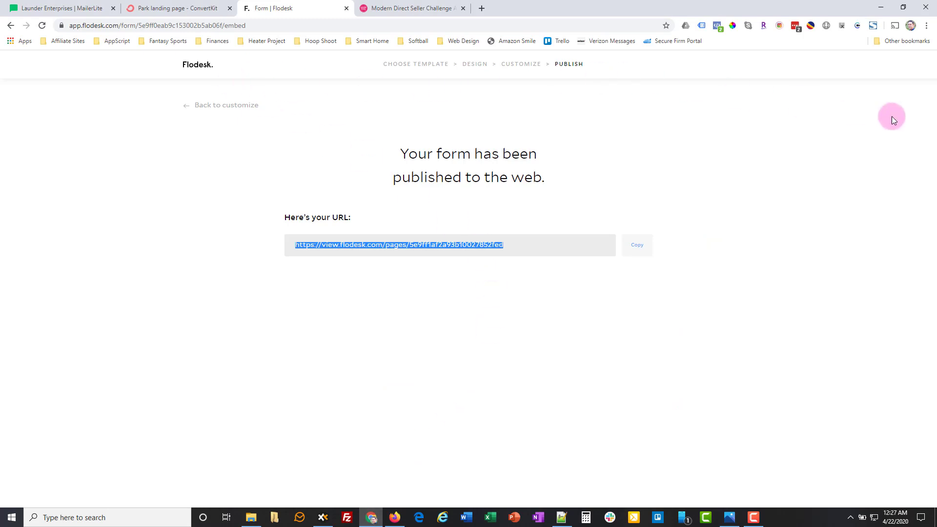